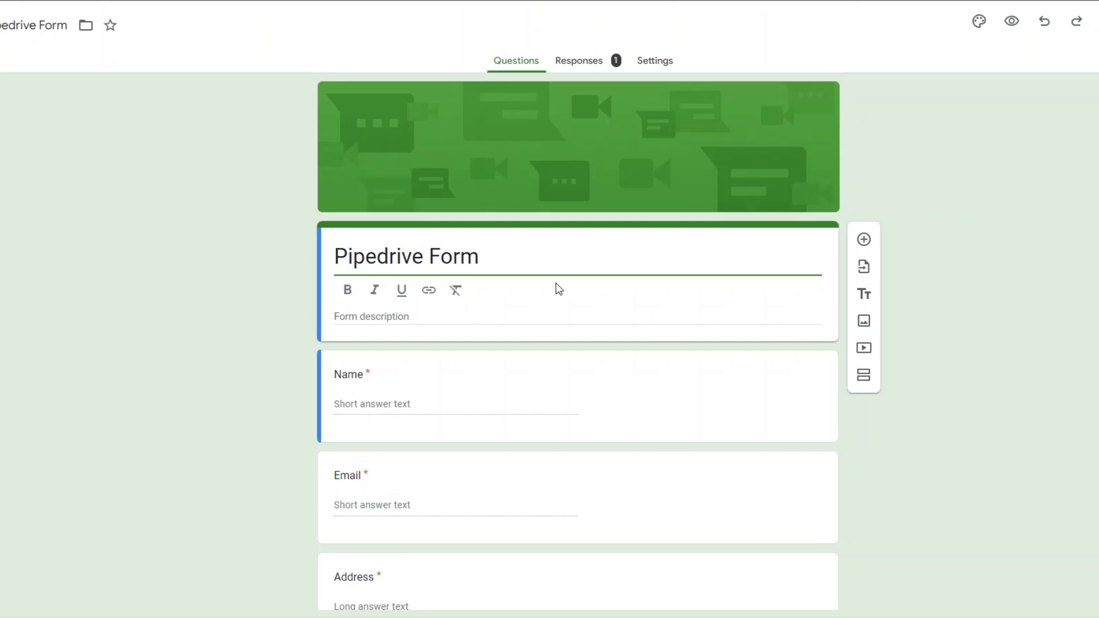
- Review the questions of the Pipedrive Form and its filled-in response from Name through Comments
scroll(556, 285, down, 4)
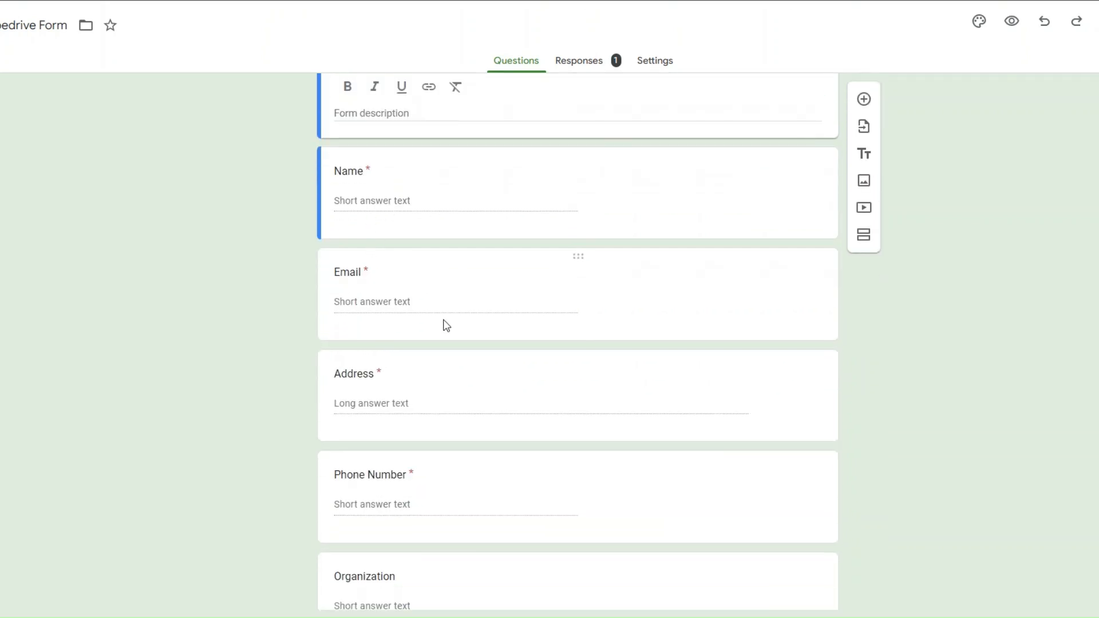
scroll(385, 385, down, 3)
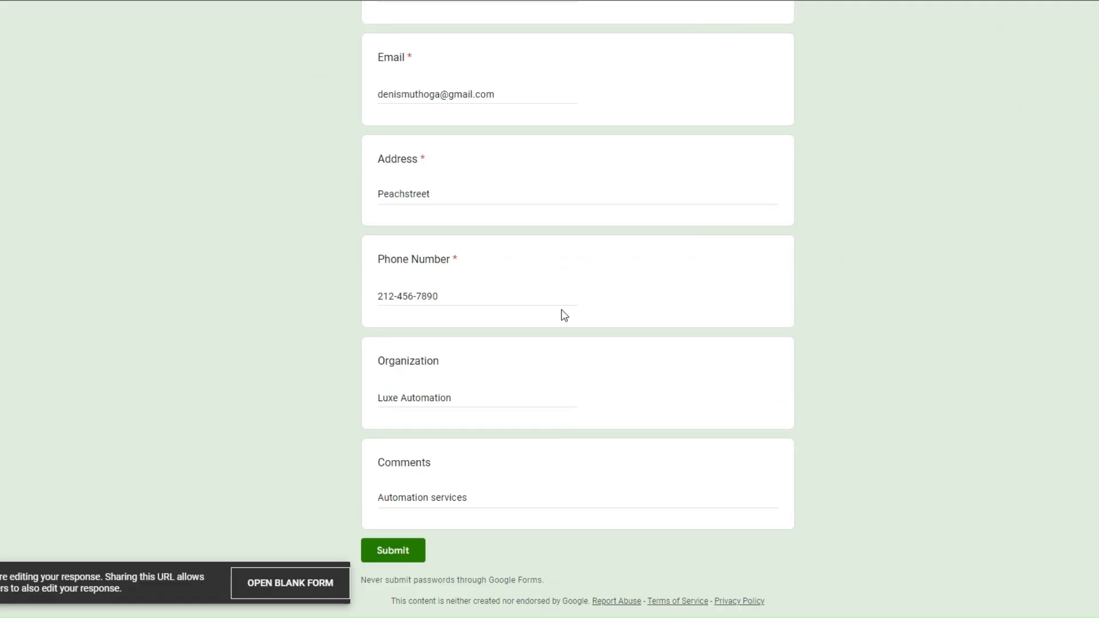
scroll(563, 315, up, 10)
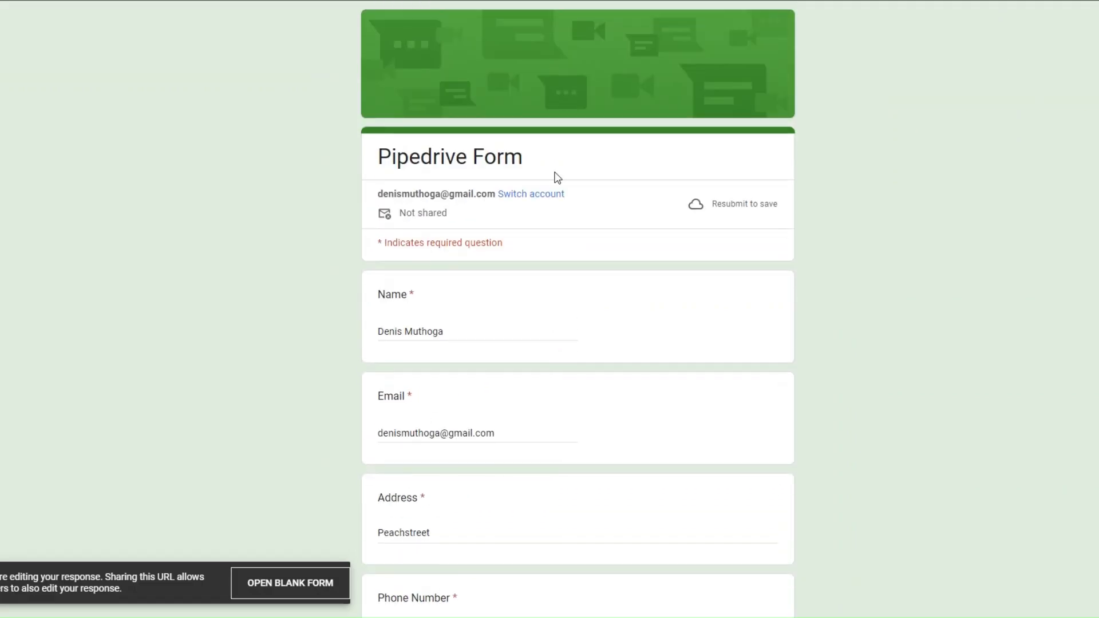
scroll(584, 361, down, 1)
click(474, 258)
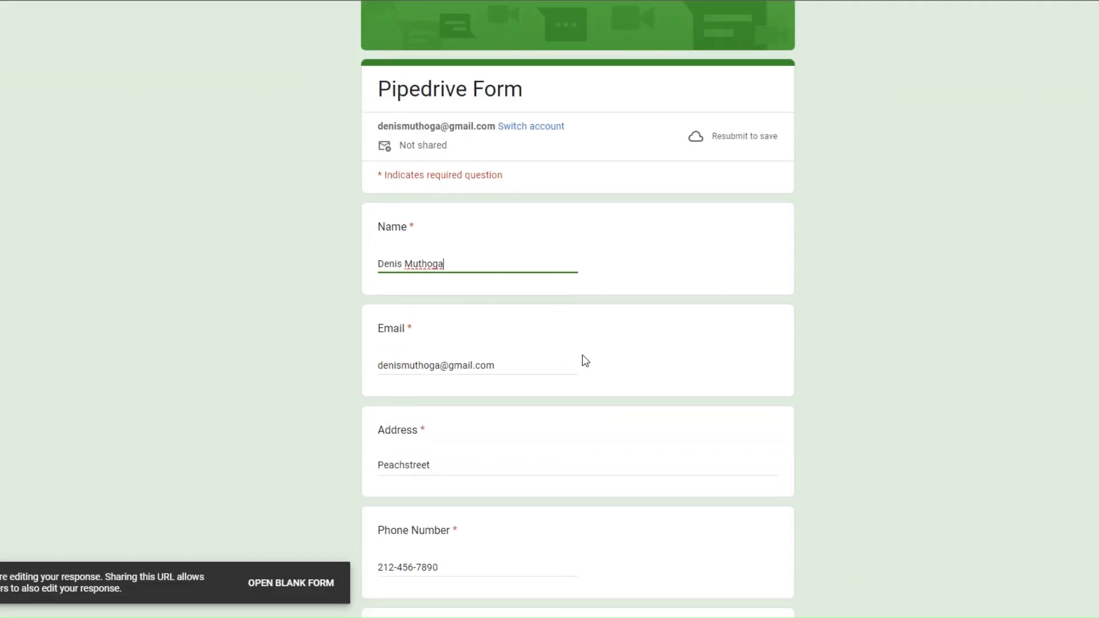
scroll(581, 362, down, 5)
scroll(475, 247, up, 5)
scroll(575, 349, down, 5)
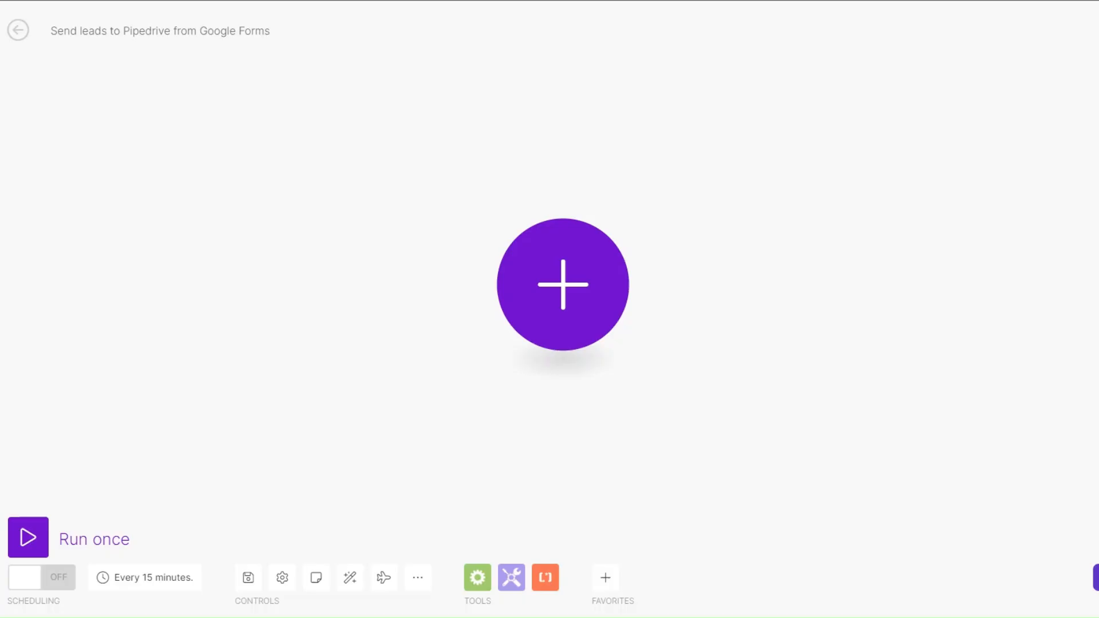
- Add the Google Forms Watch Responses module as the scenario's trigger
click(572, 291)
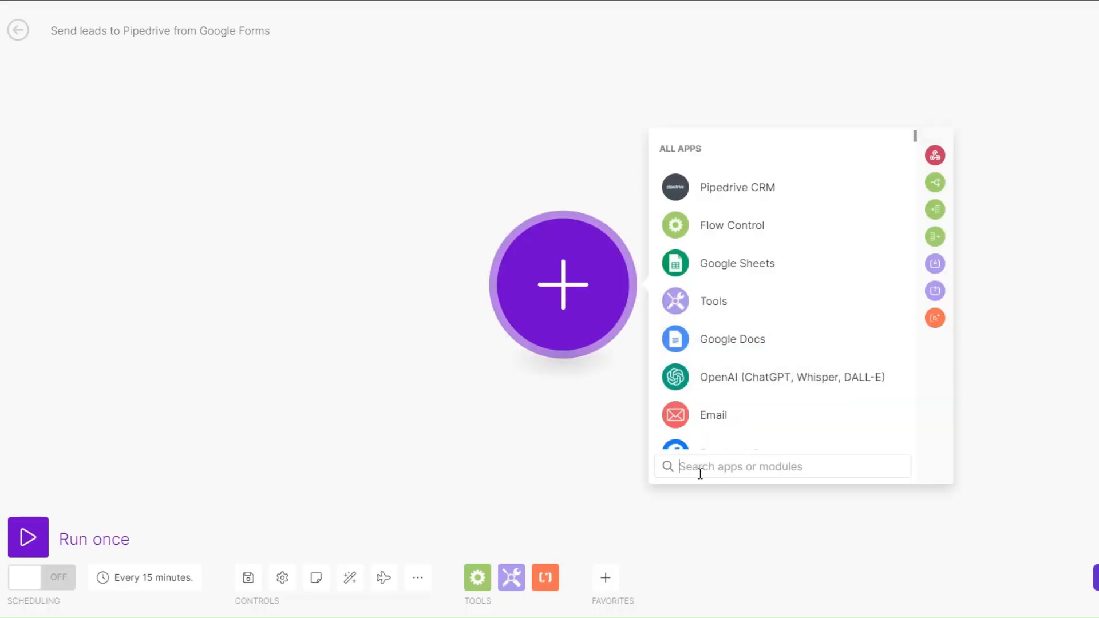
text(goo)
click(728, 376)
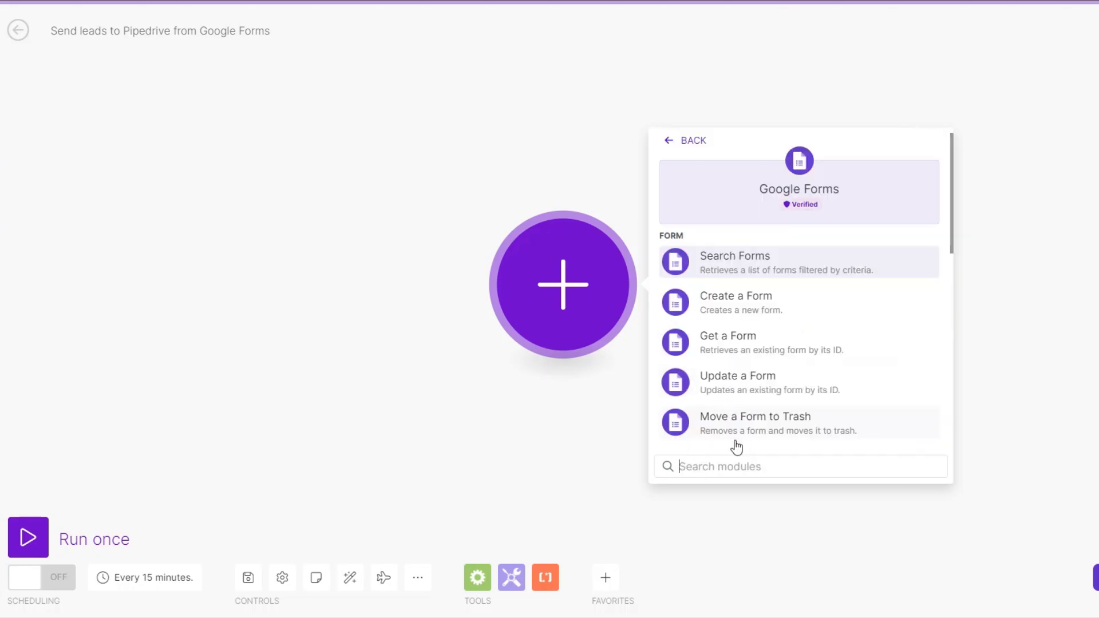
scroll(740, 396, down, 2)
click(737, 405)
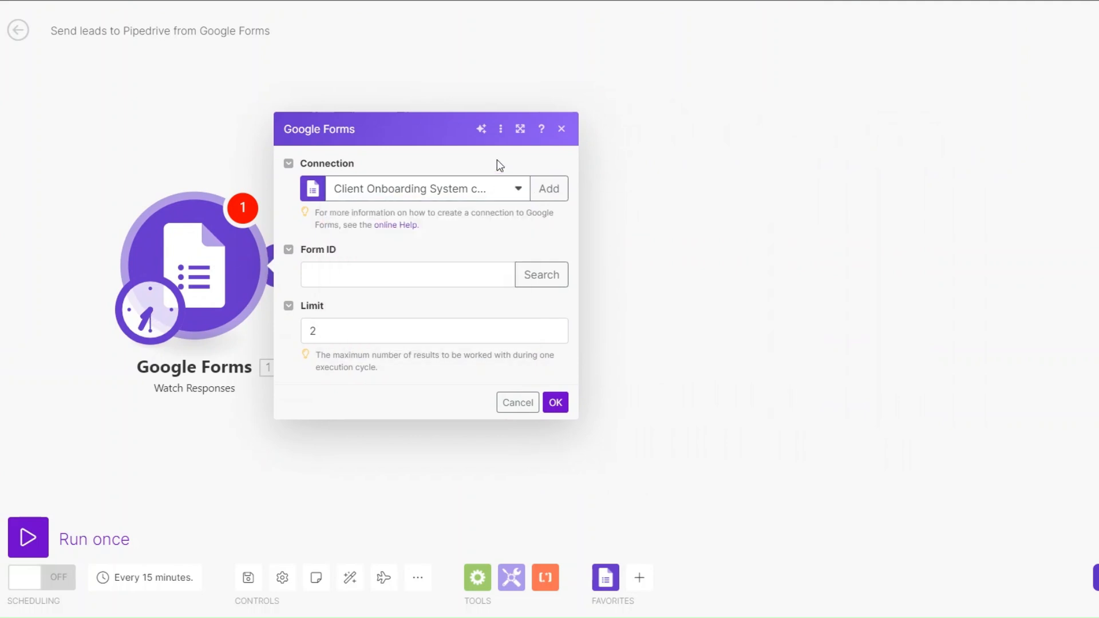
- Dismiss creating a new connection and use the existing "My Google connection 16/07/2024" for the Google Forms module
click(550, 188)
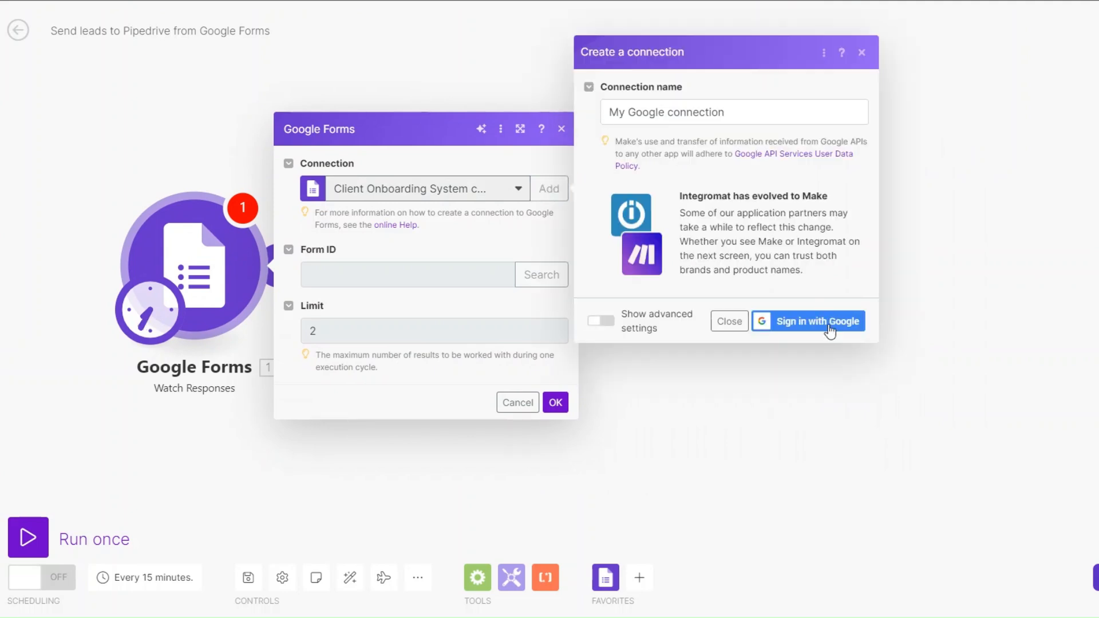
click(730, 321)
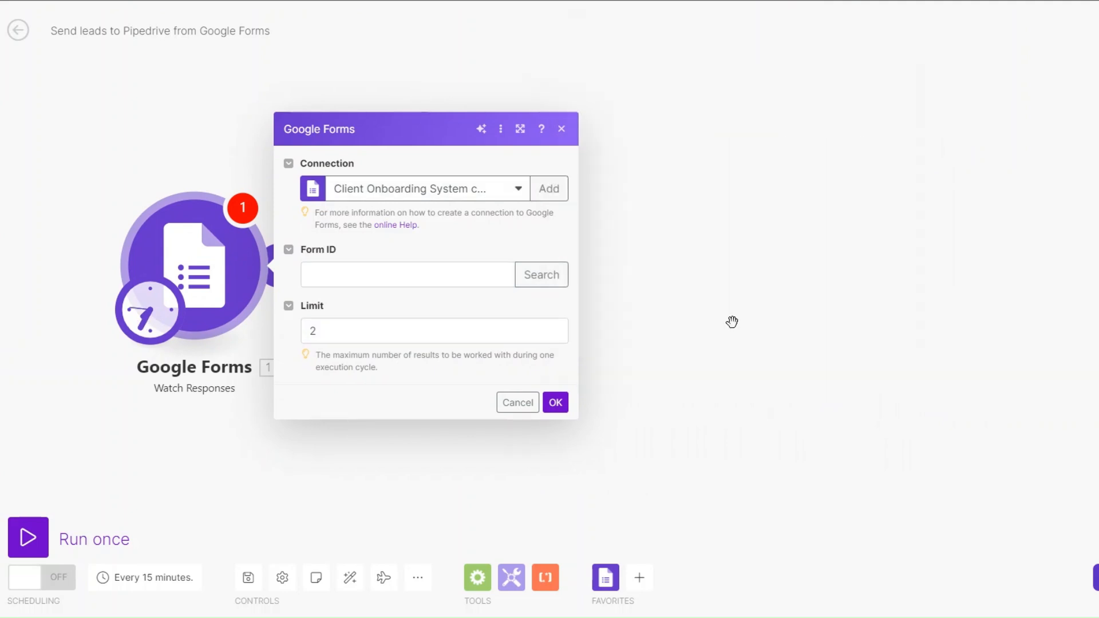
click(425, 199)
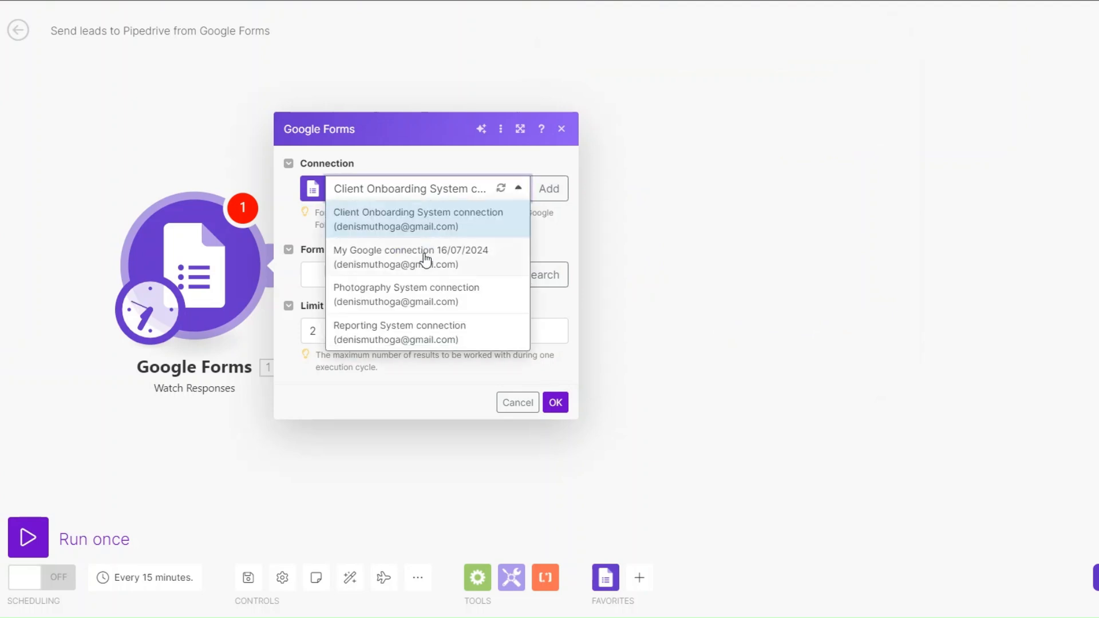
click(424, 256)
- Fill the Form ID by searching for the form with the document title "Pipedrive from Google Form"
click(415, 275)
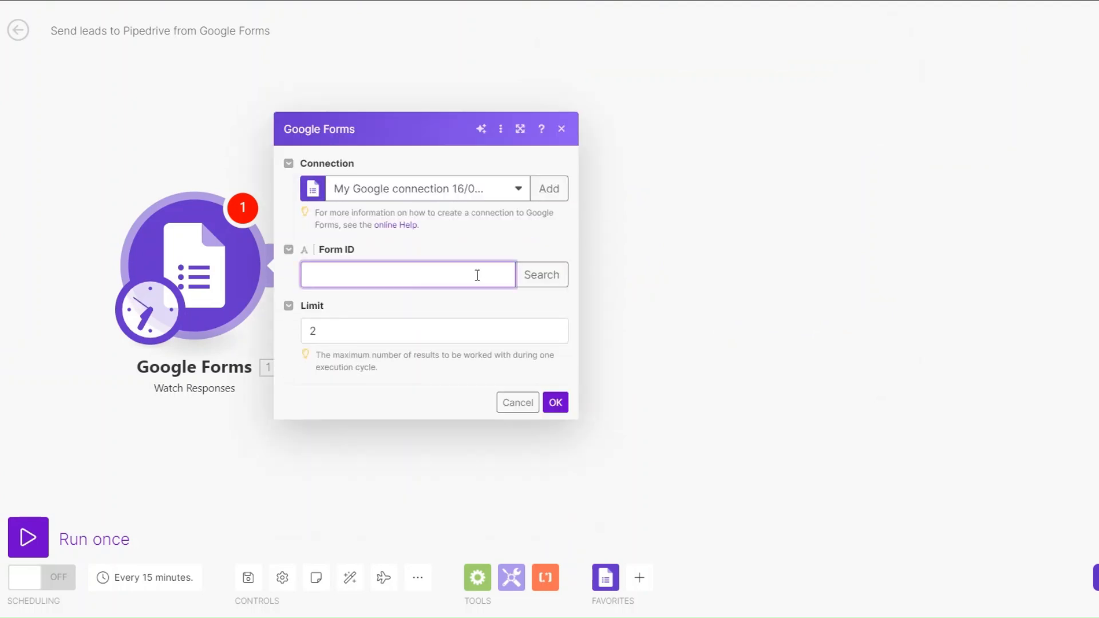
click(532, 278)
click(652, 231)
text(Pipe)
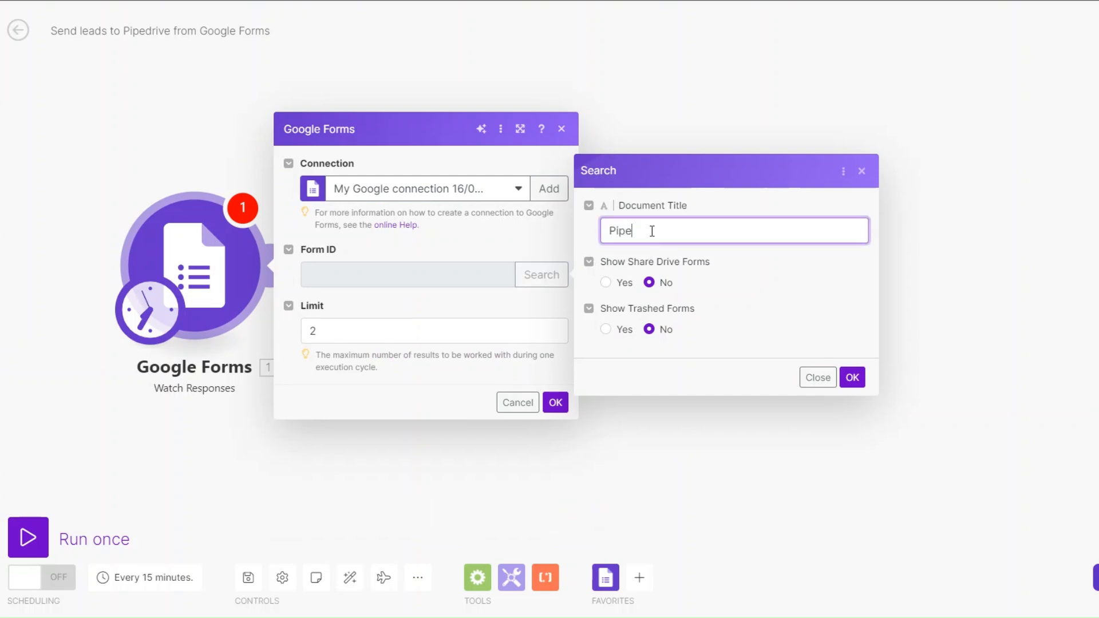
text(drive from Google Form)
click(852, 378)
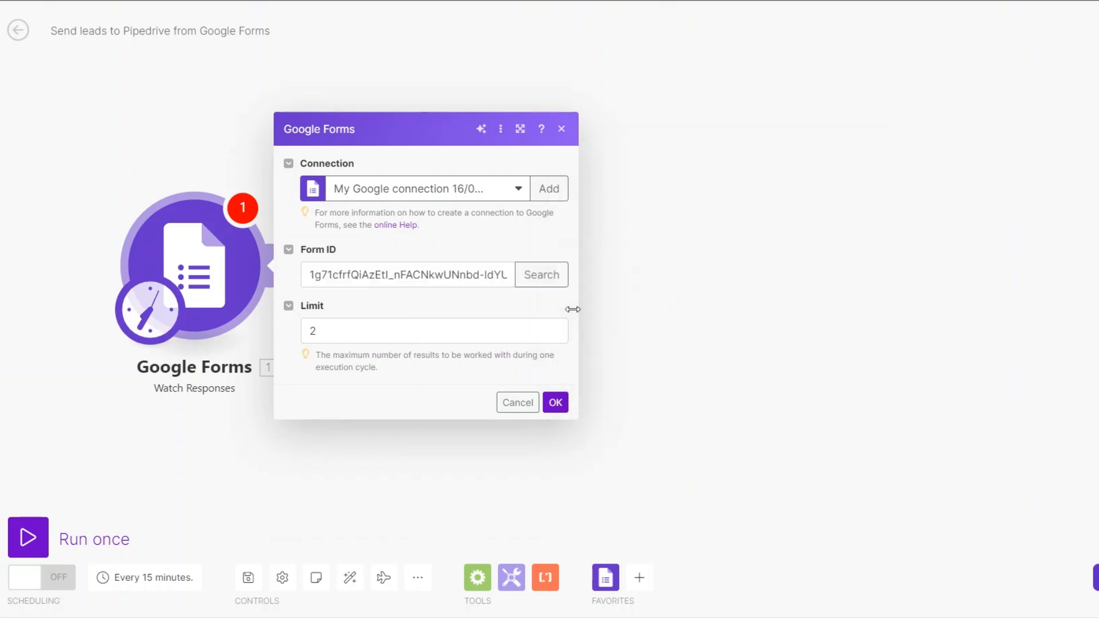
- Confirm the module settings with a limit of 2 and set it to start from All responses
click(334, 338)
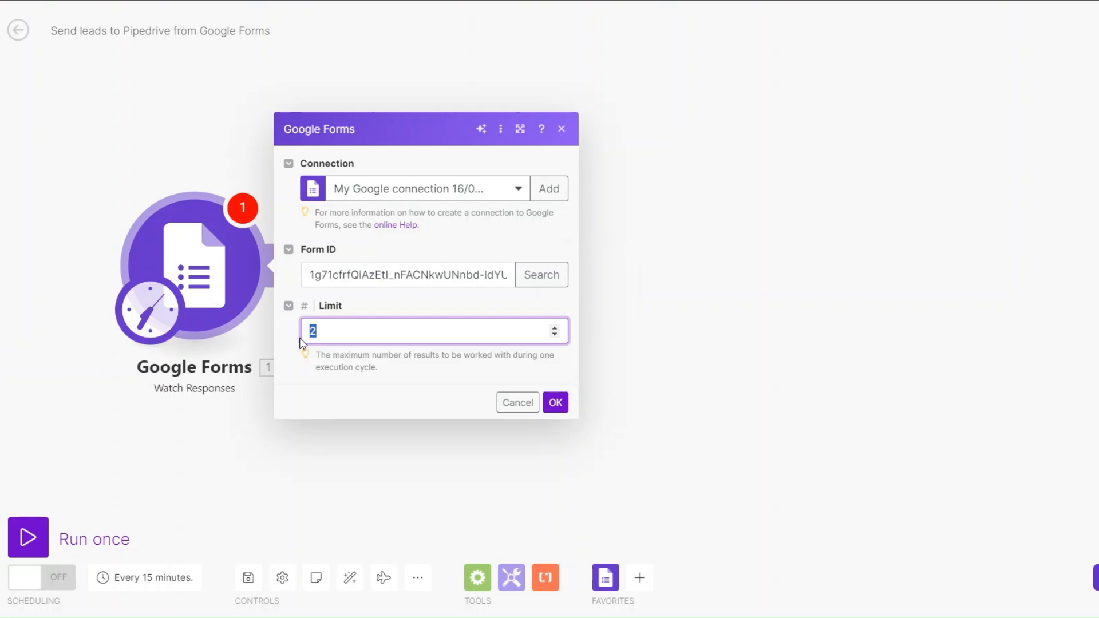
click(555, 403)
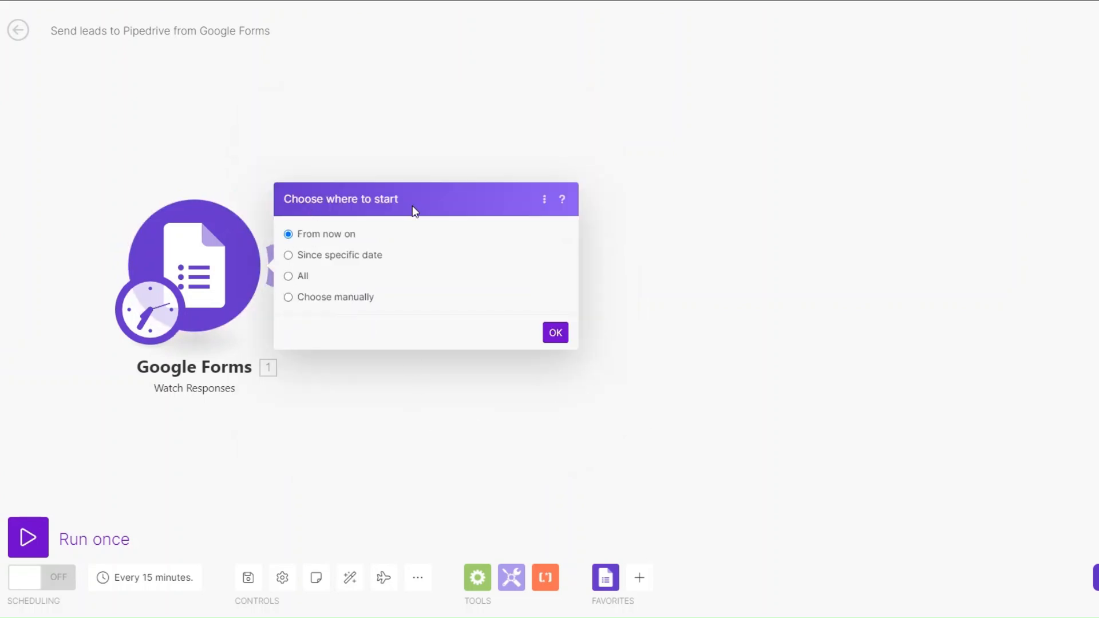
click(288, 277)
click(551, 333)
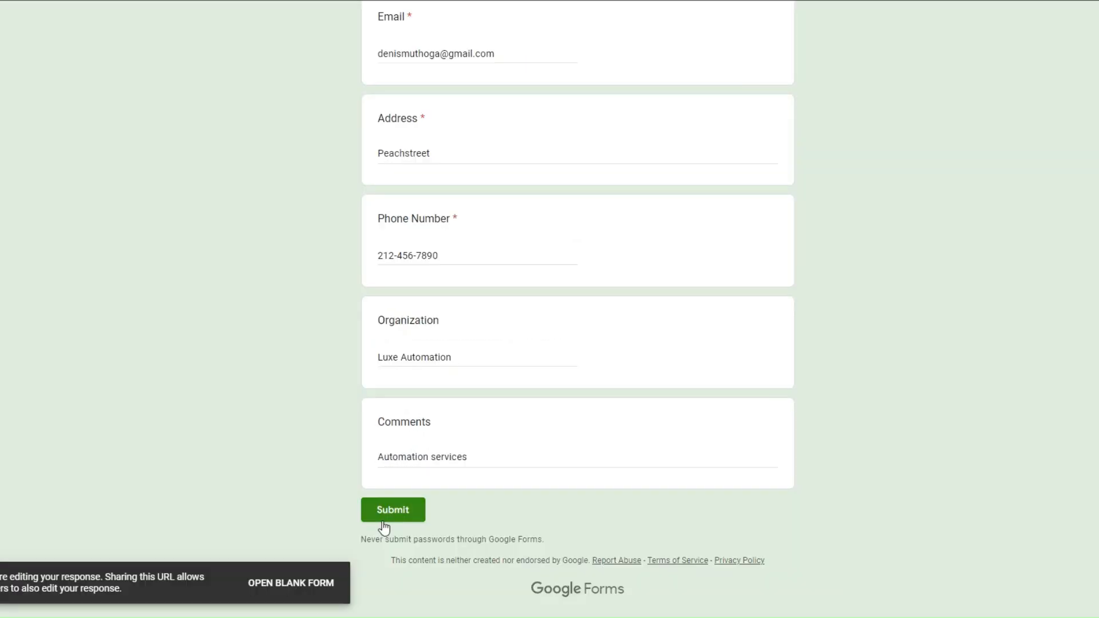
- Submit the filled-in form response and run only the Google Forms module in the scenario
click(382, 518)
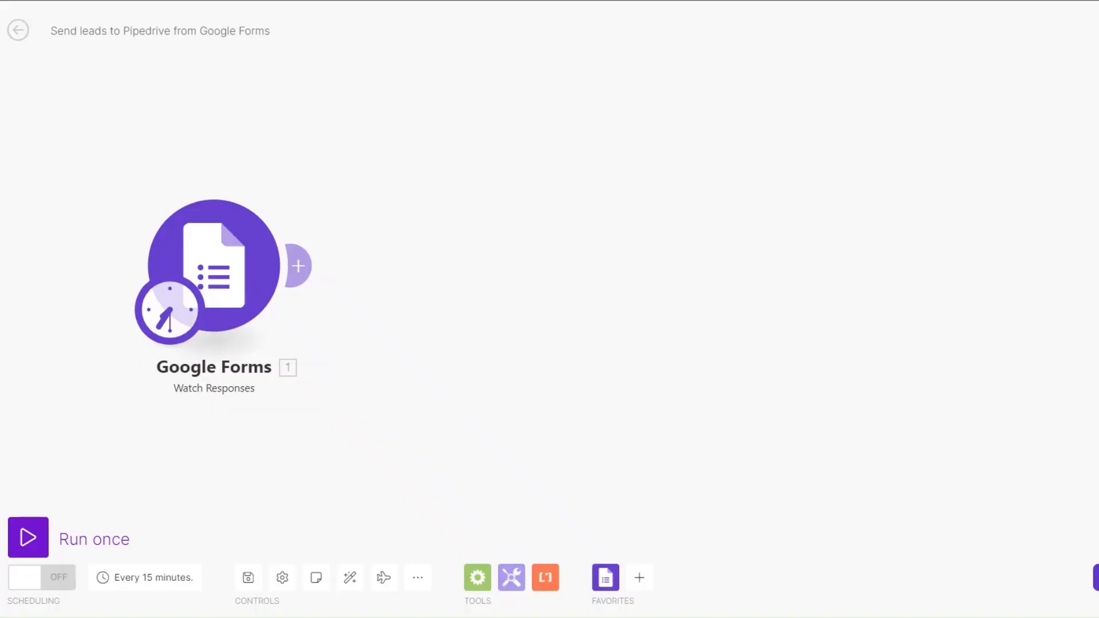
right_click(221, 279)
click(275, 312)
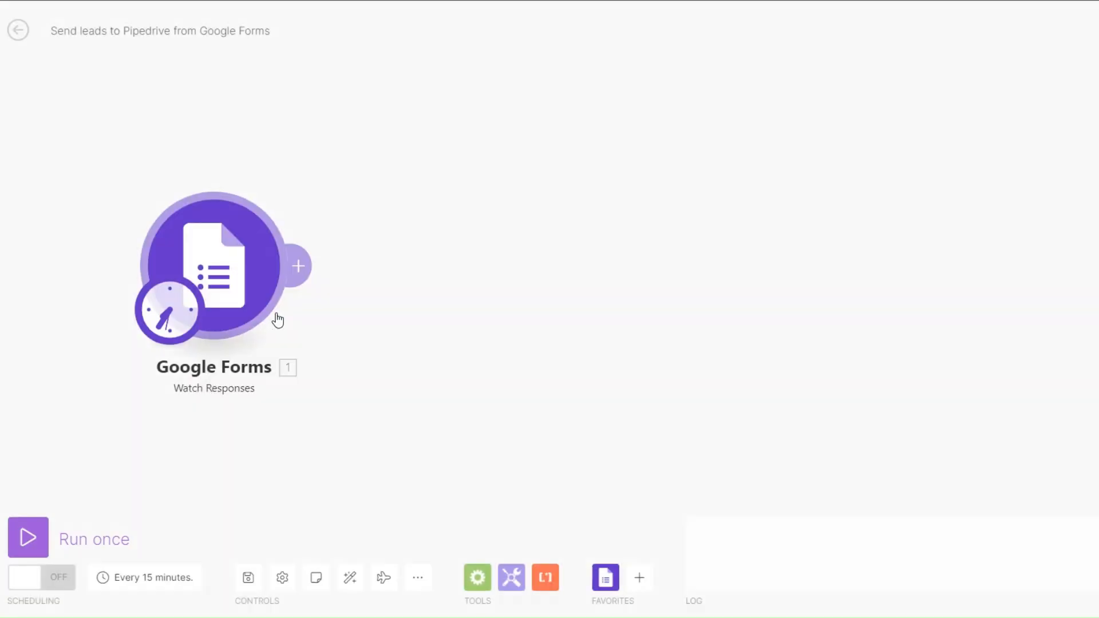
- Open the Google Forms module's output and expand the answers down to the Comments value
click(509, 189)
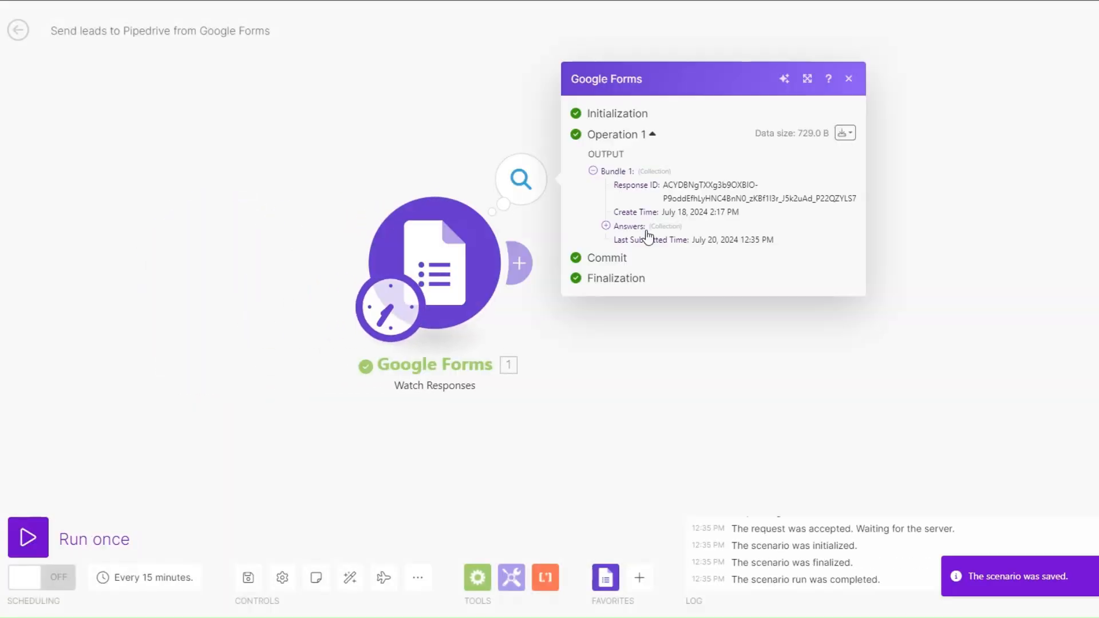
click(606, 225)
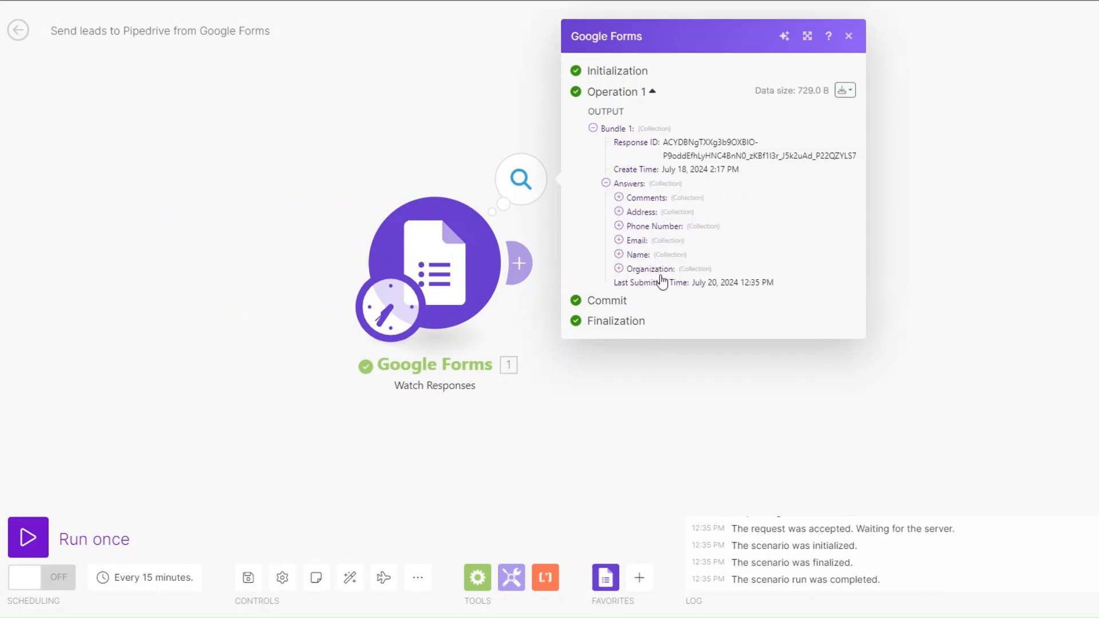
click(619, 198)
click(631, 214)
click(644, 228)
click(657, 241)
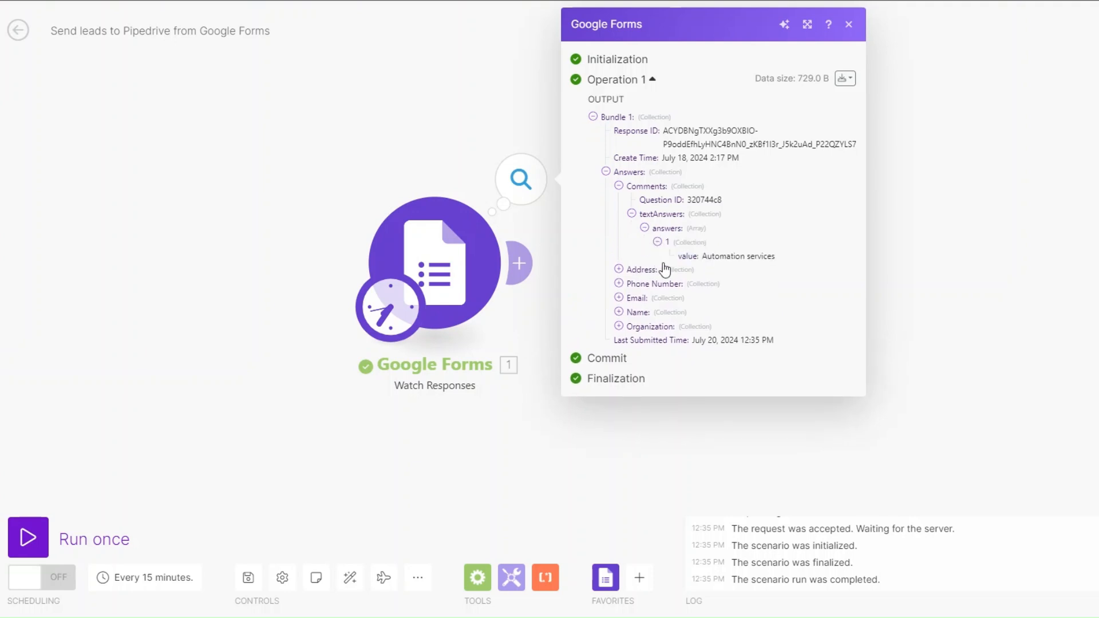
- Expand the Address and Phone Number answers in the output bundle down to their values
click(619, 270)
click(632, 297)
click(644, 312)
click(657, 326)
click(619, 354)
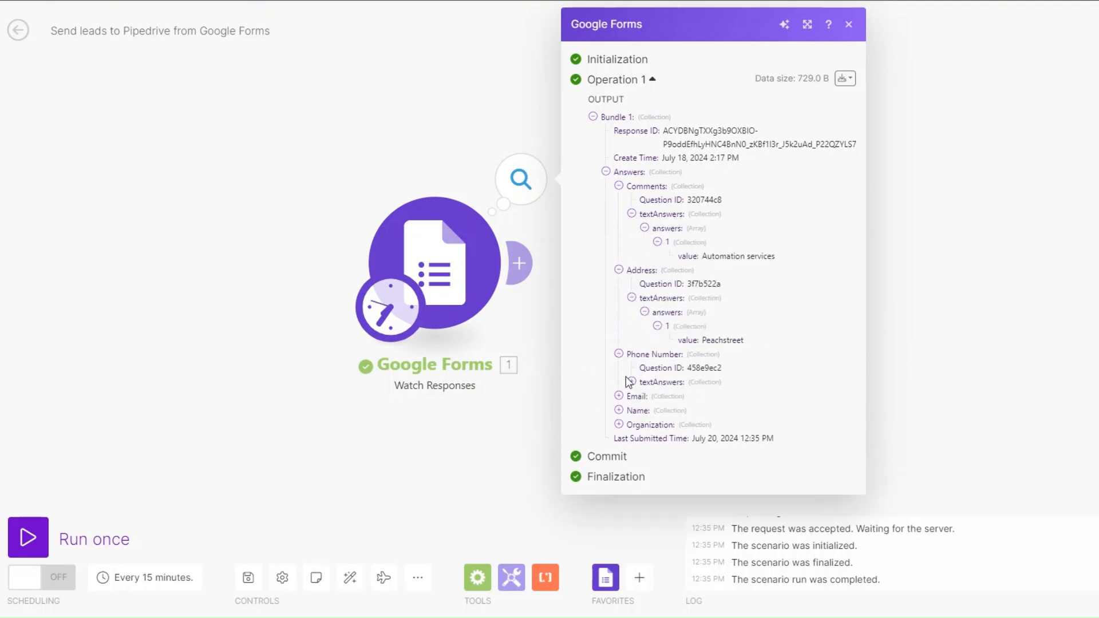
click(632, 382)
click(645, 396)
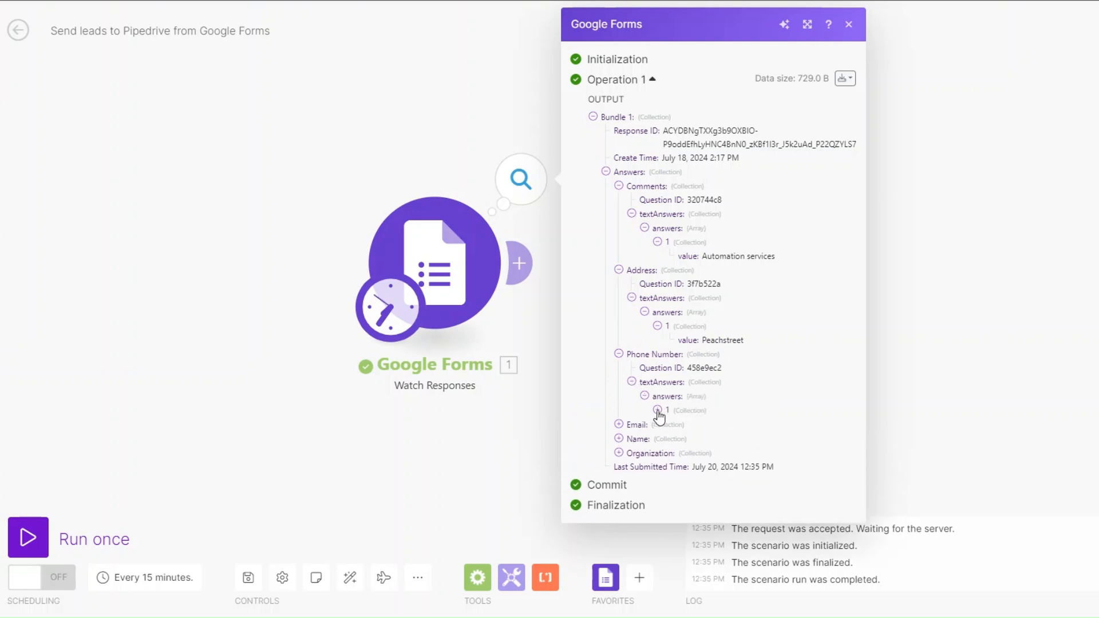
click(657, 410)
- Expand the Email and Name answers in the output bundle down to their values
click(619, 438)
click(632, 466)
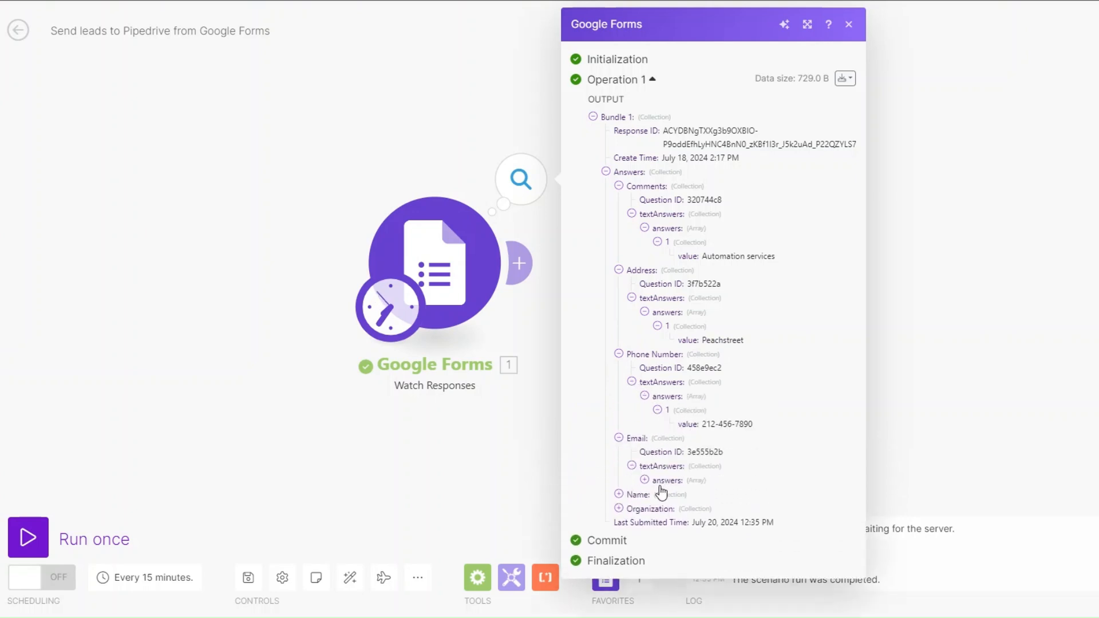
click(645, 481)
click(657, 494)
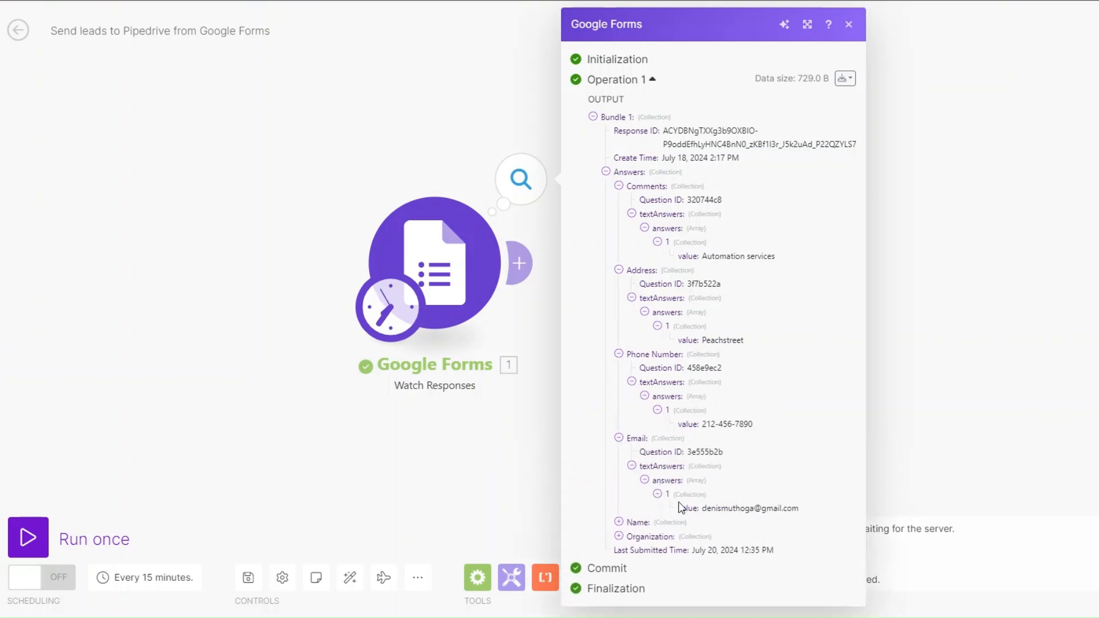
click(619, 522)
click(632, 550)
click(644, 564)
click(657, 579)
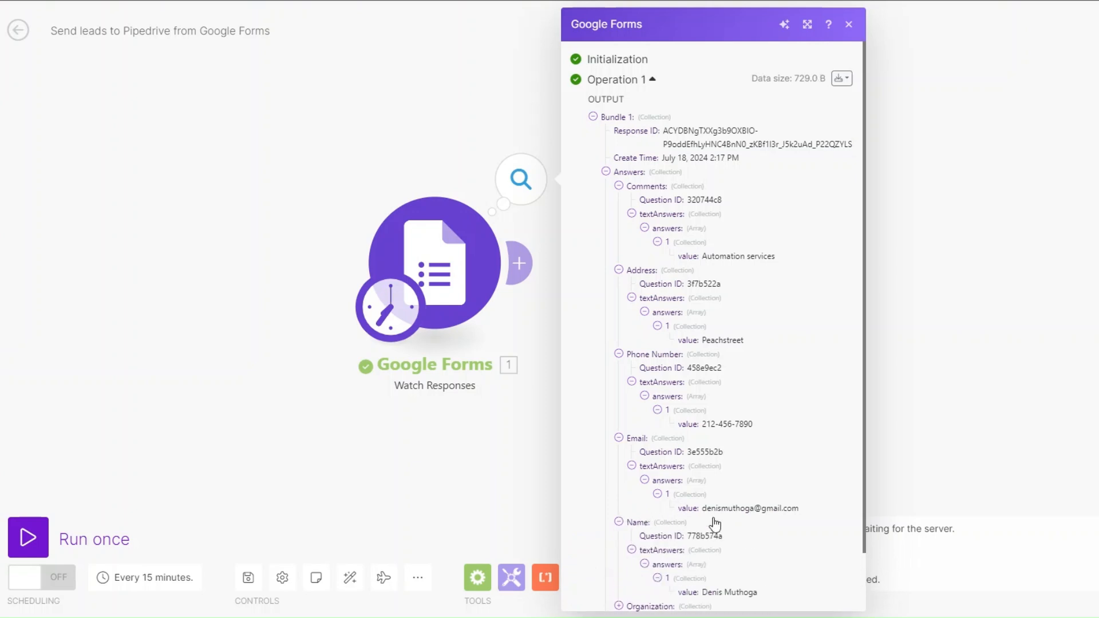
- Expand the Organization answer down to its value, check it, and close the output
scroll(715, 524, down, 2)
click(619, 542)
click(632, 570)
click(644, 583)
click(657, 597)
scroll(710, 573, down, 2)
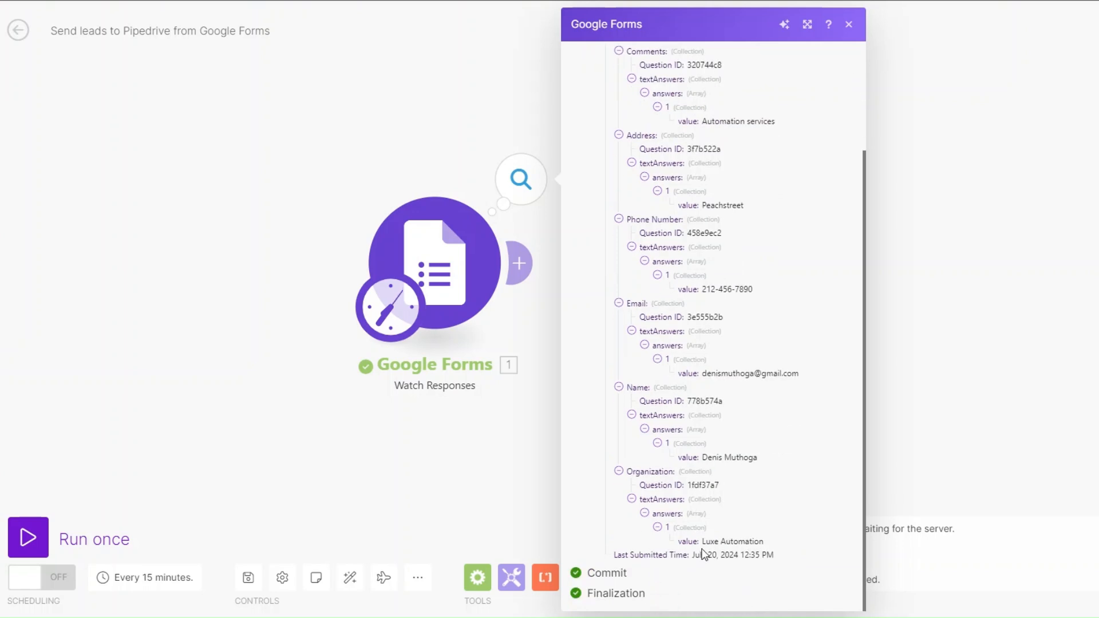
drag(702, 542, 776, 545)
click(929, 464)
- Move the Google Forms module aside and add a Pipedrive CRM Search Persons module after it
drag(435, 246, 209, 247)
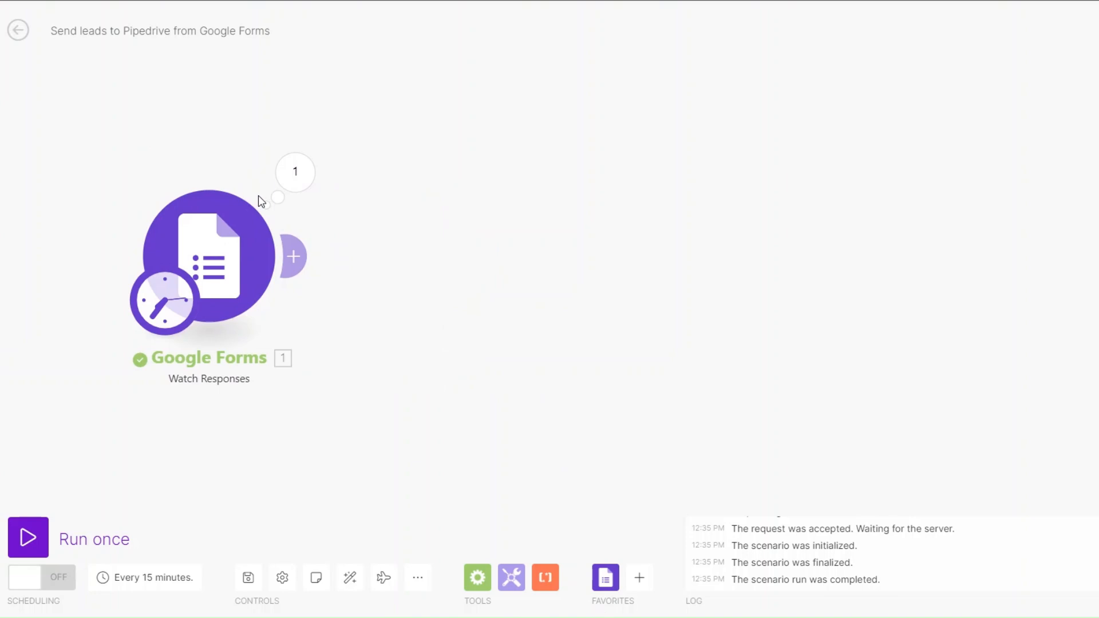
drag(230, 238, 205, 241)
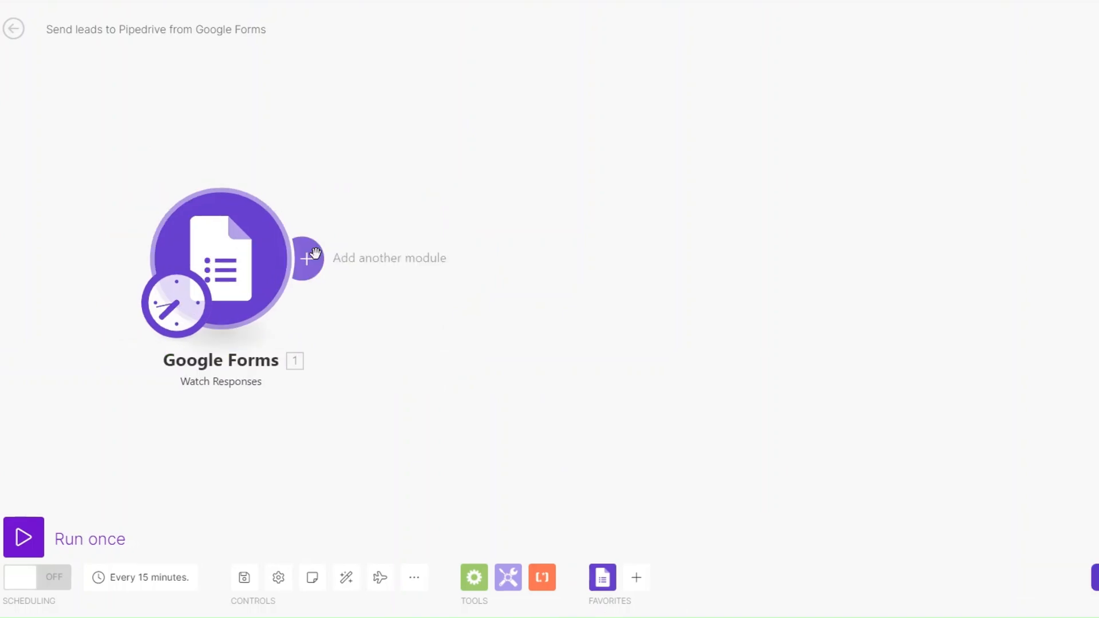
click(312, 254)
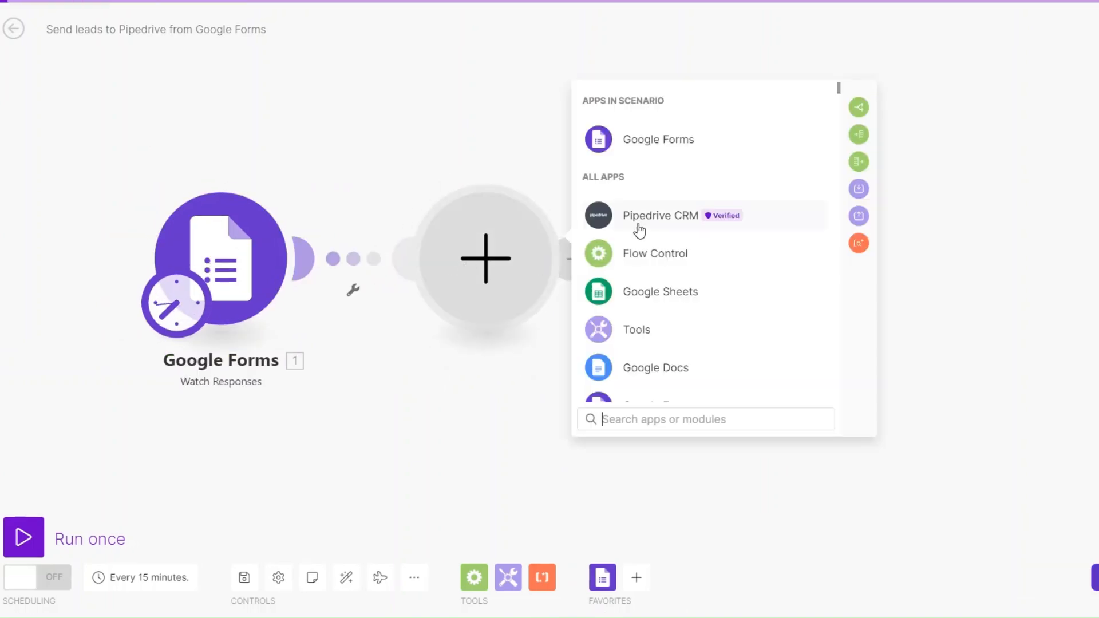
click(642, 230)
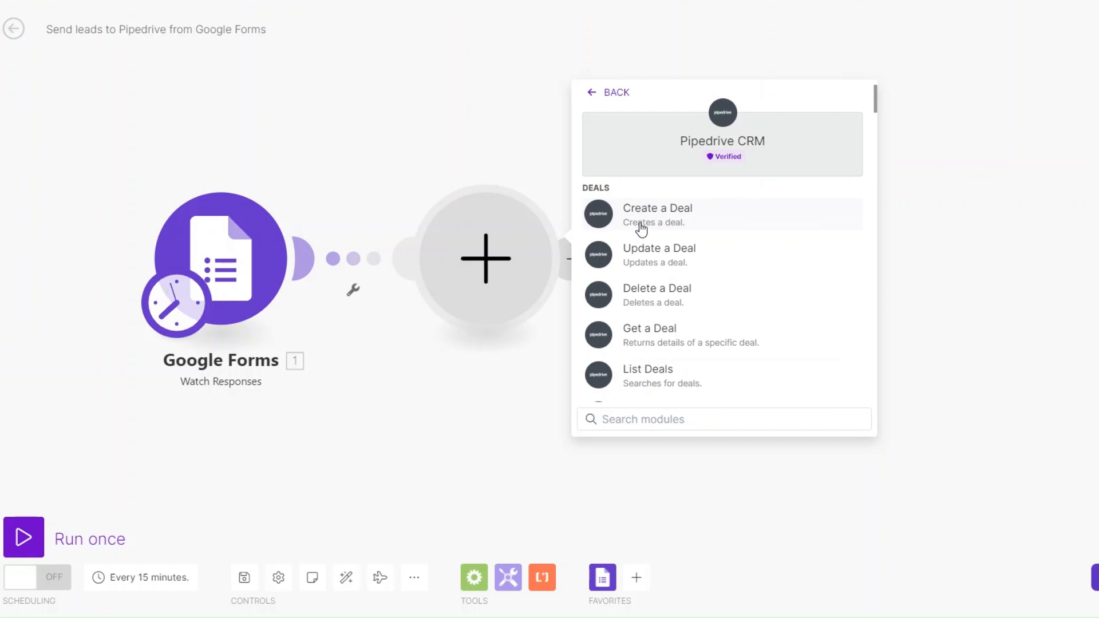
text(se)
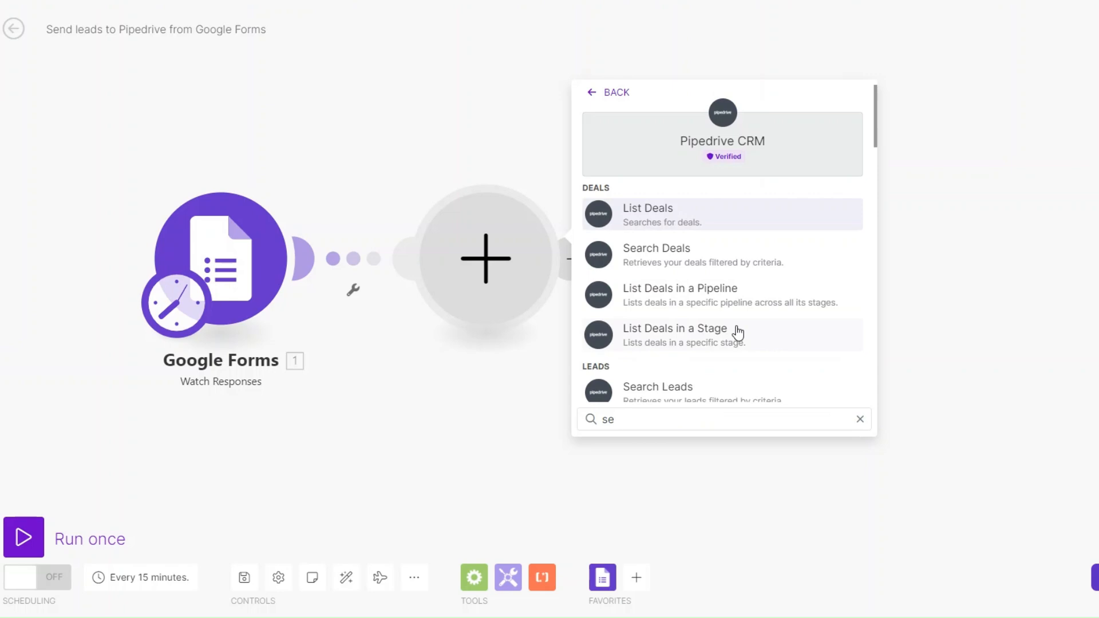
text(arch)
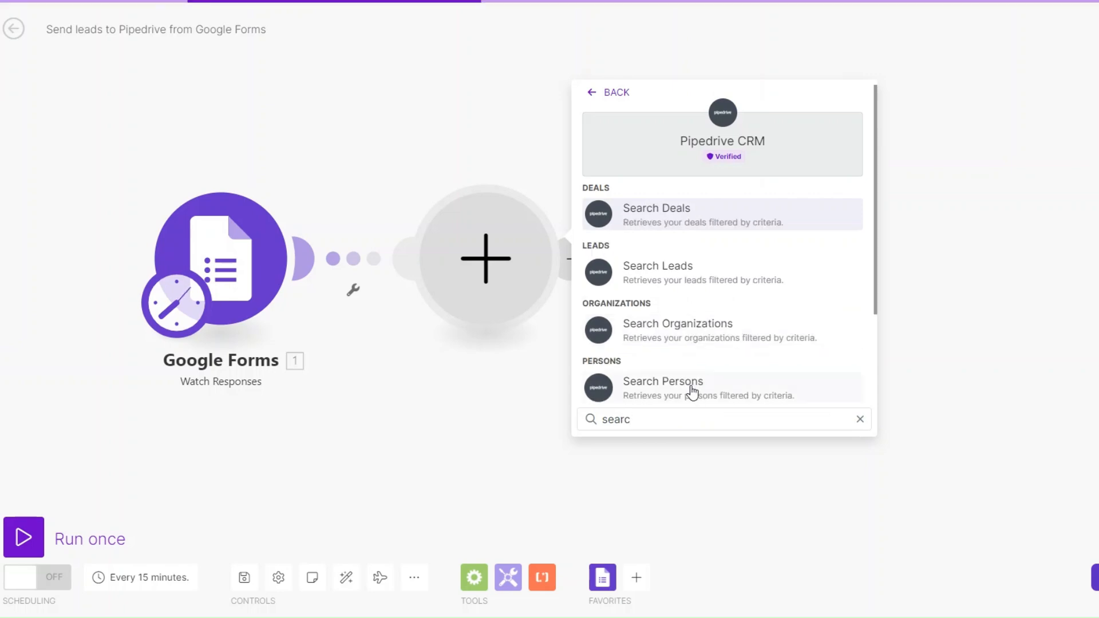
click(692, 386)
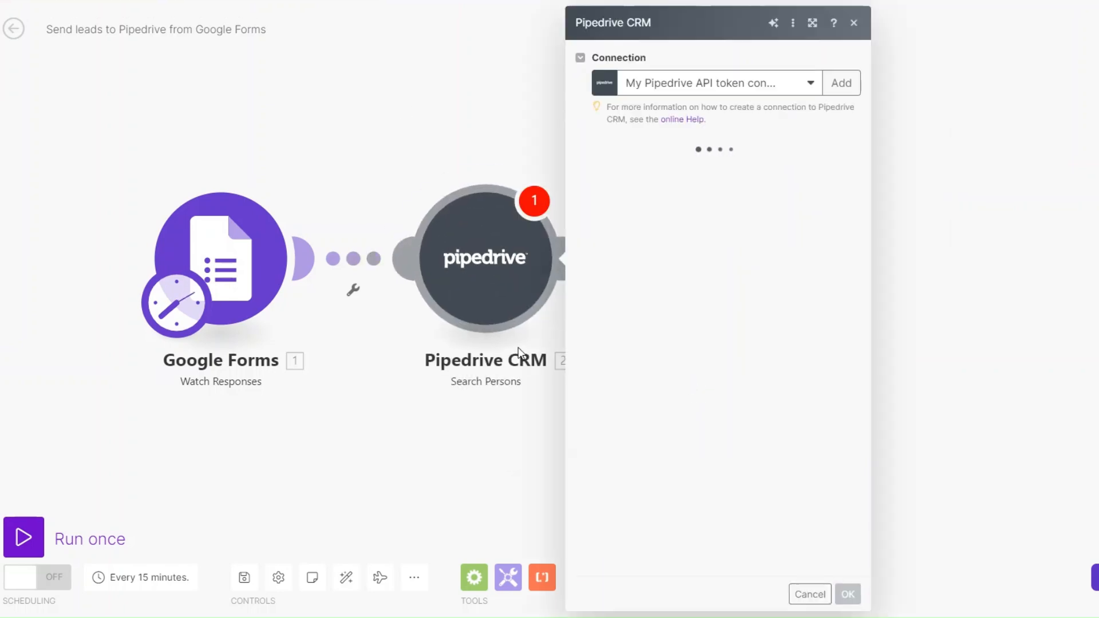
- Set the Search Persons term to {Work Email} and include all fields in the search
click(627, 173)
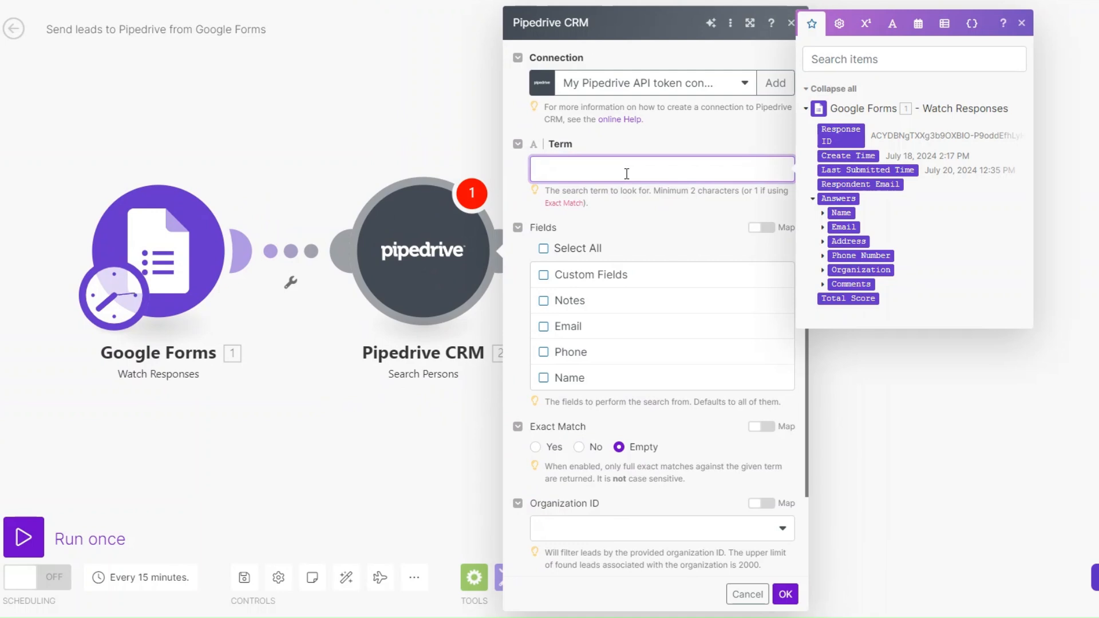
text({Work Email})
click(544, 248)
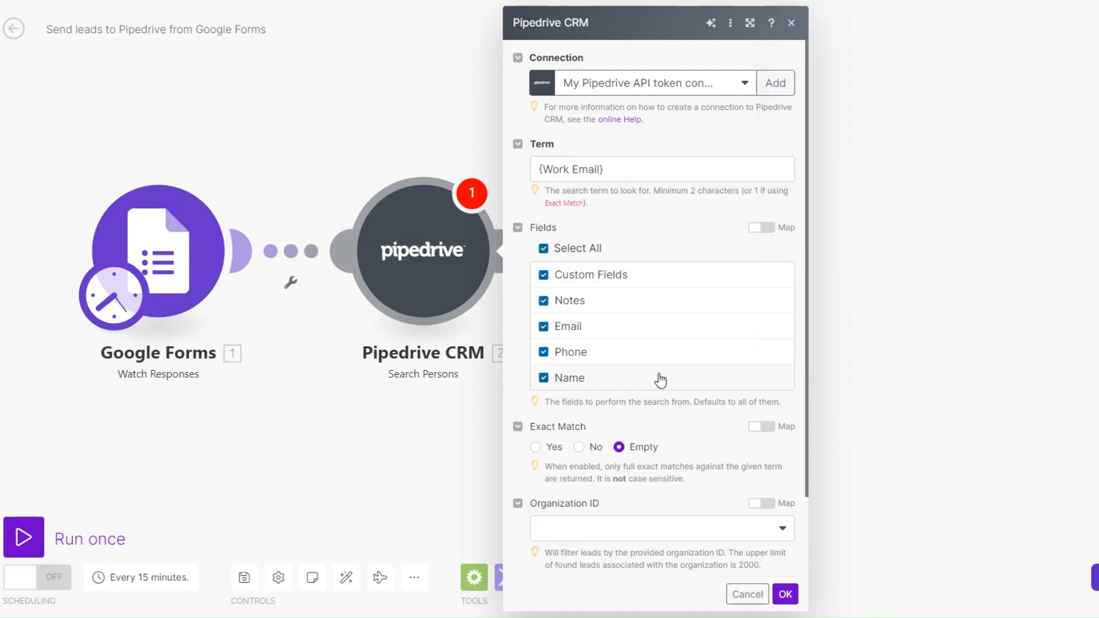
- Choose the organization by which the person search is filtered and save the Search Persons module
scroll(588, 526, down, 2)
click(580, 447)
click(581, 457)
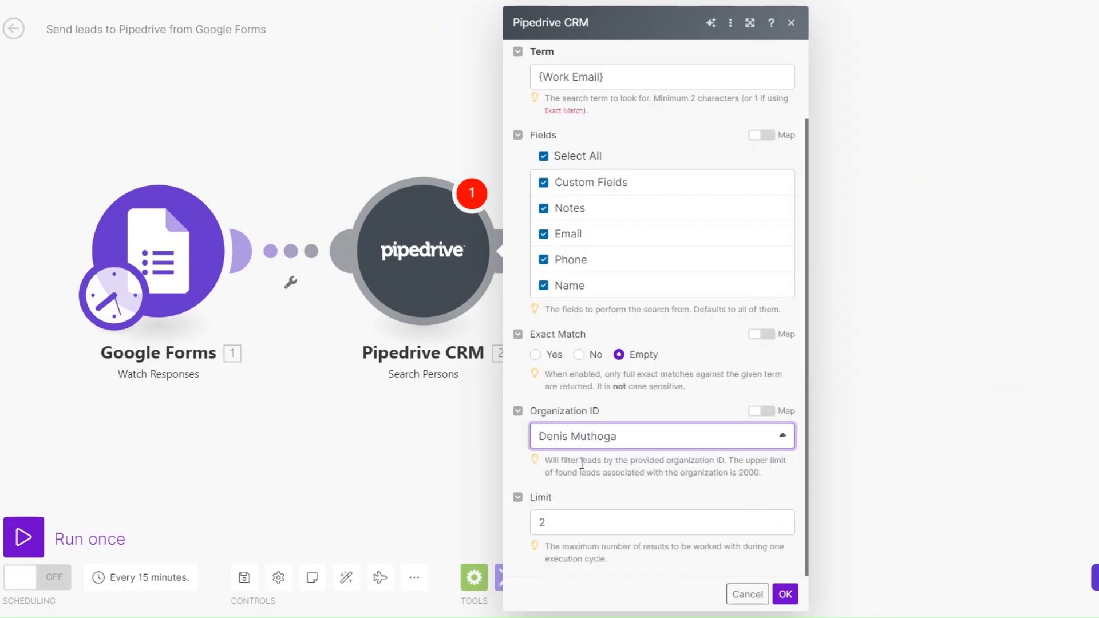
click(786, 595)
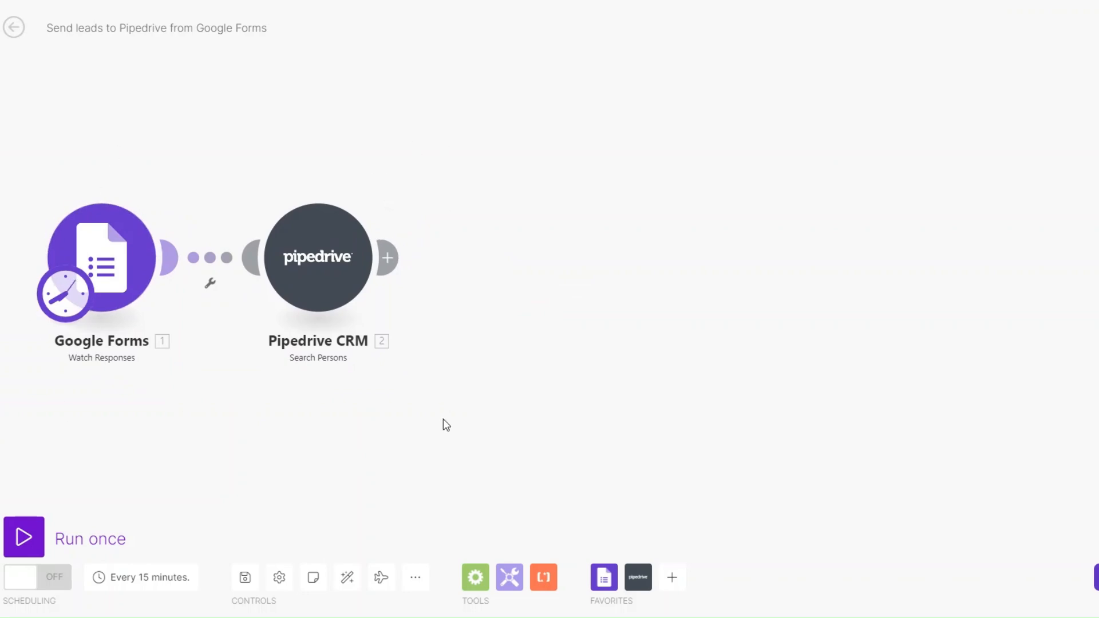
- Add a Pipedrive CRM Search Organizations module after the Search Persons module
click(388, 258)
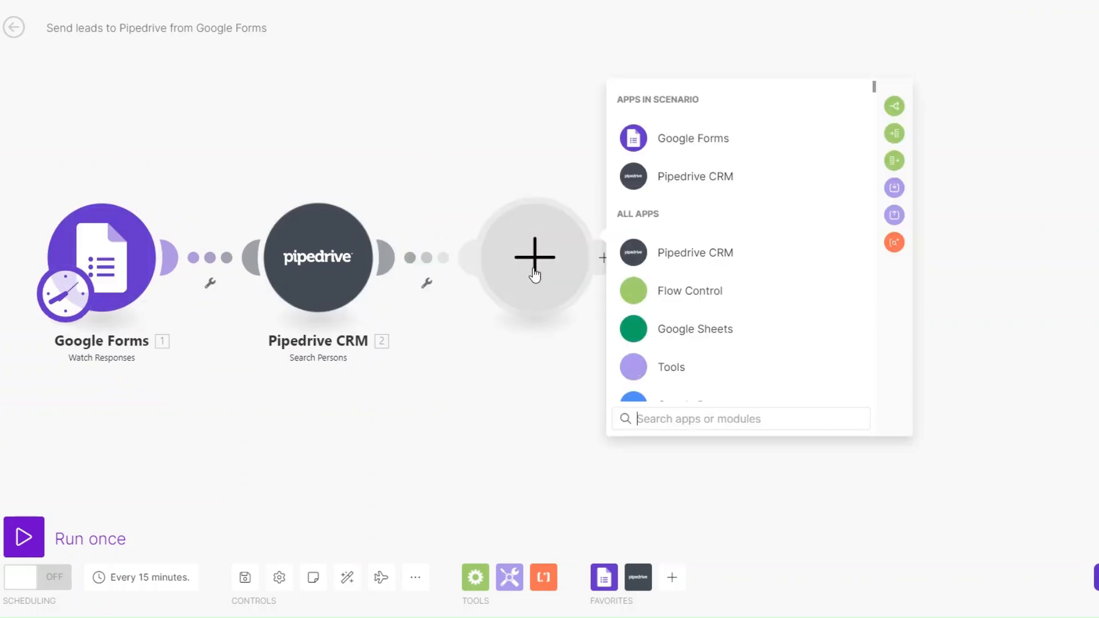
click(745, 253)
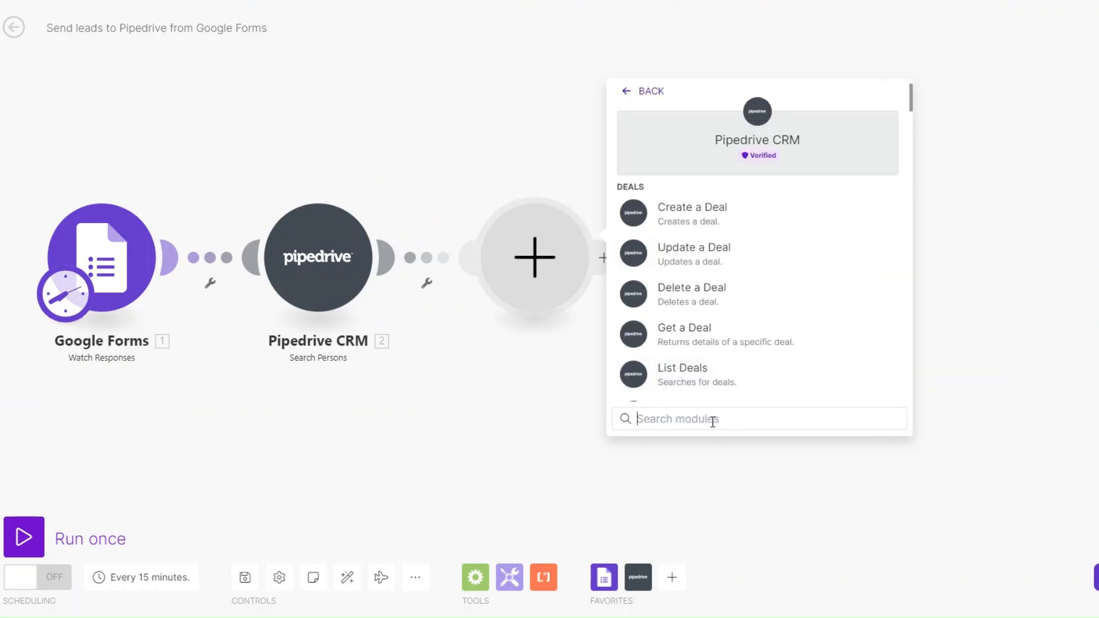
text(search)
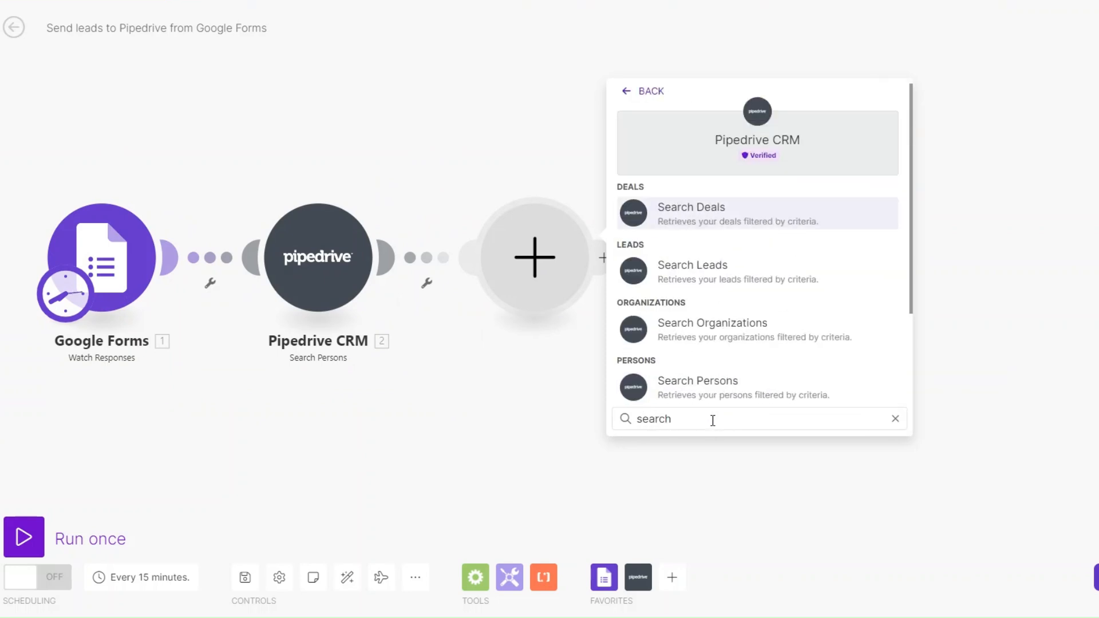
click(713, 329)
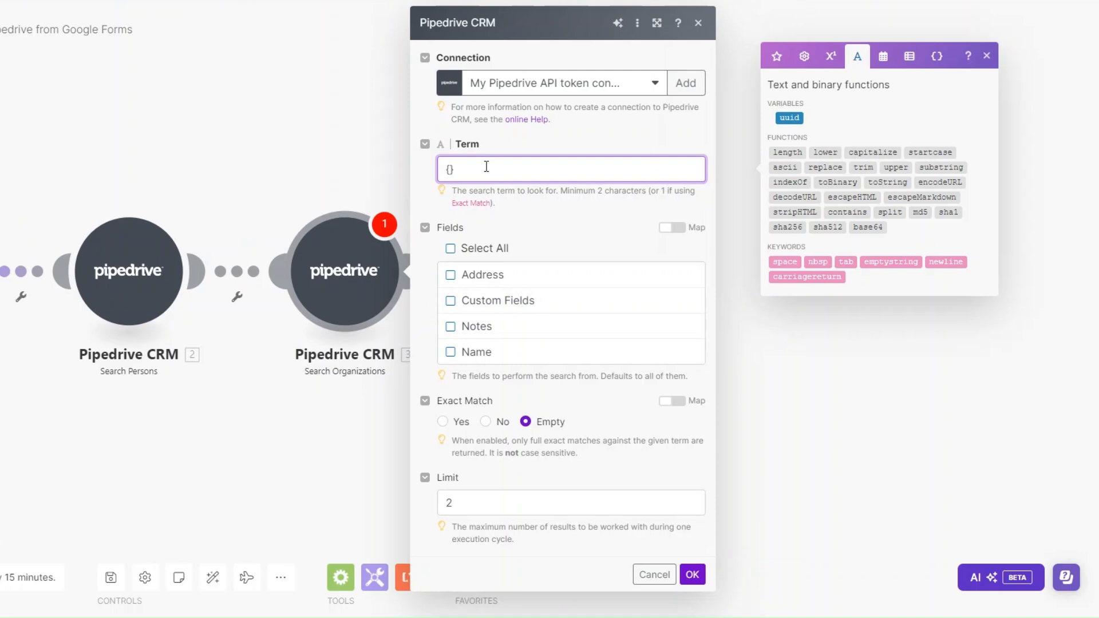
- Build the organization search term as a split function on {Work Email} with @ as the separator
text(Work Email})
drag(523, 166, 367, 185)
key(ctrl+x)
click(890, 212)
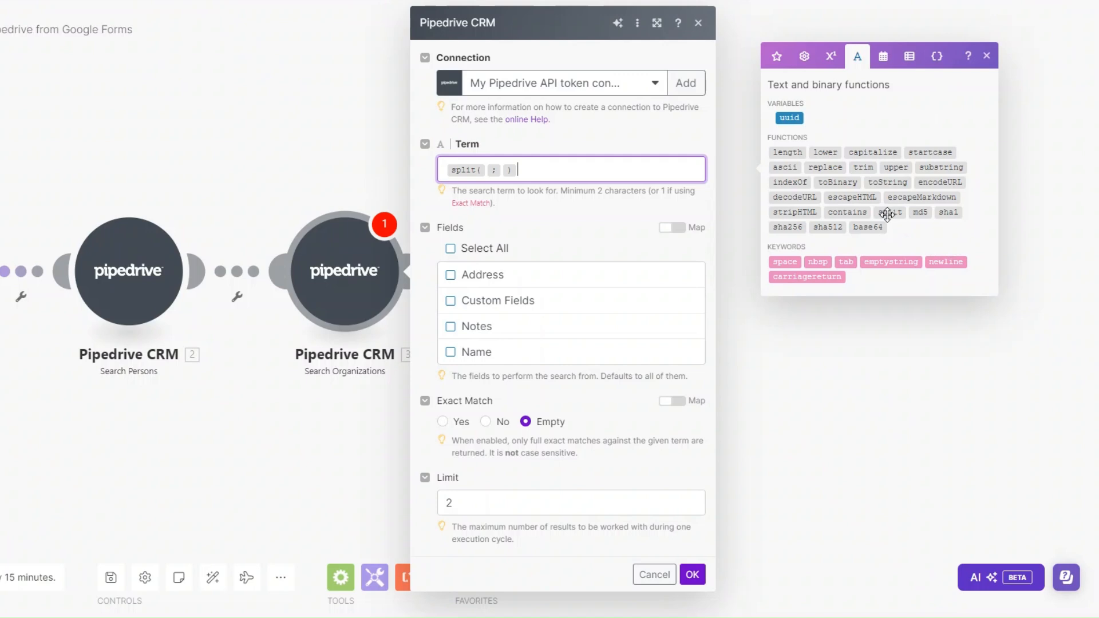
click(486, 171)
key(ctrl+v)
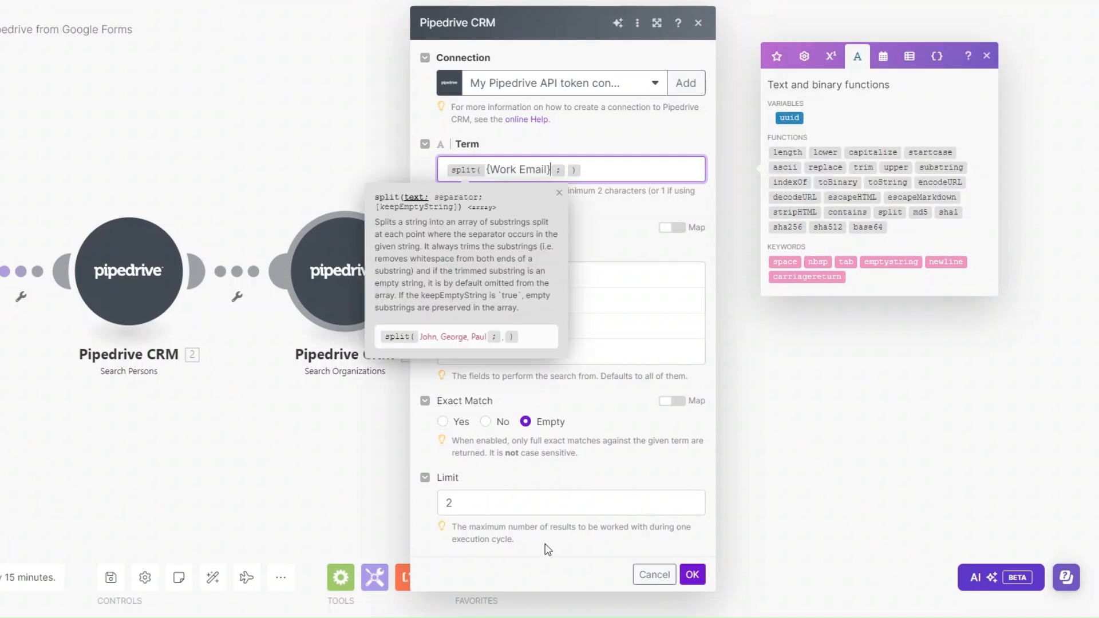
click(580, 171)
text(@)
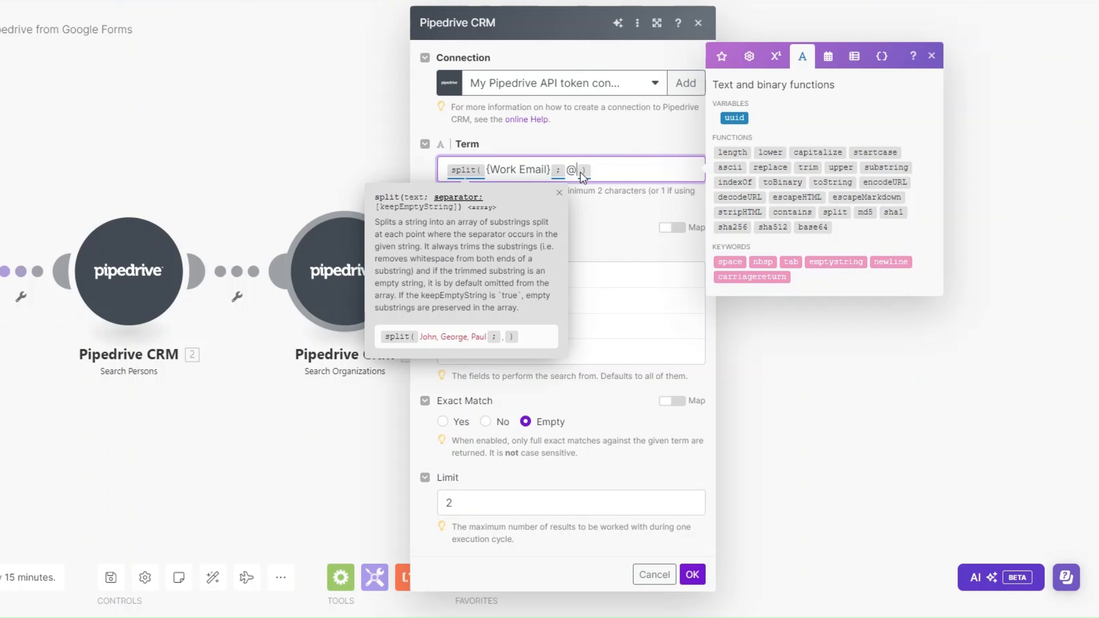
- Wrap the split expression in the last function and save the Search Organizations module
click(603, 172)
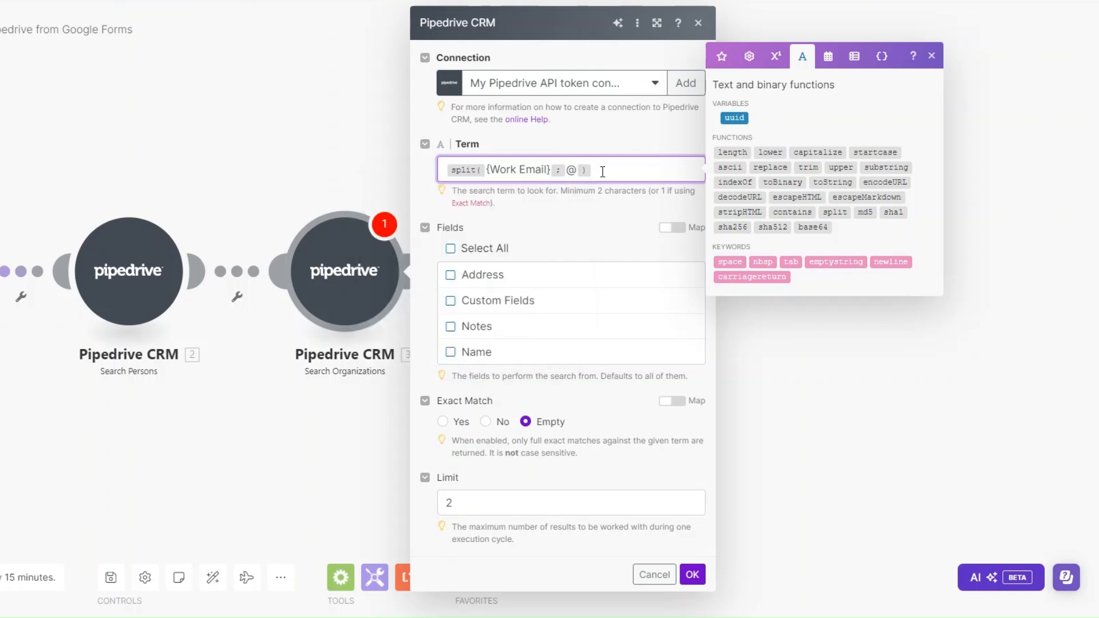
key(ctrl+a)
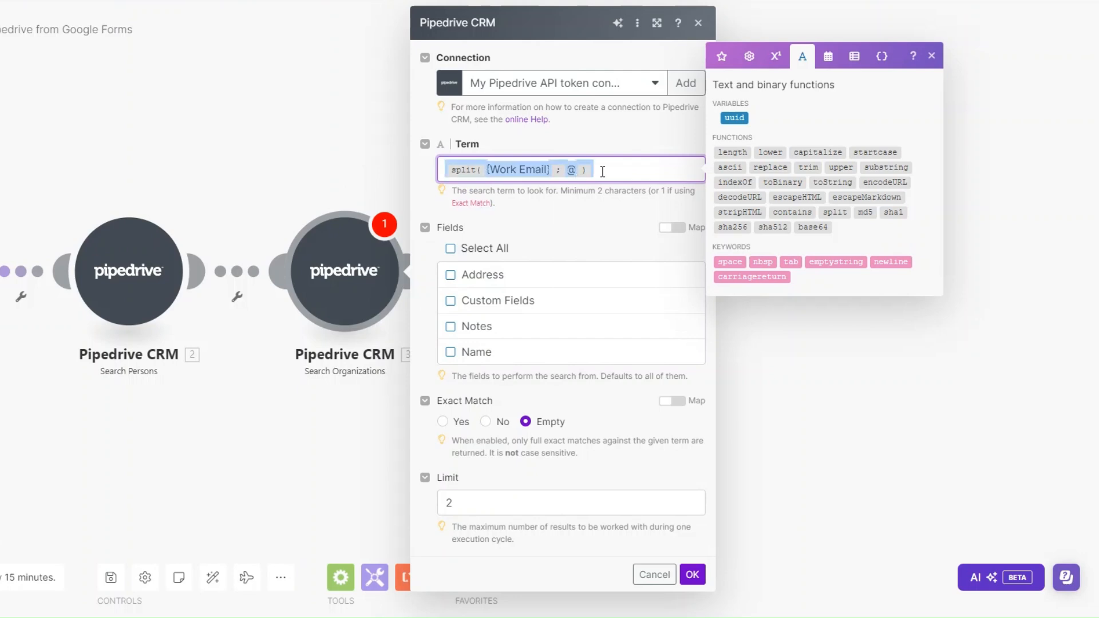
key(BackSpace)
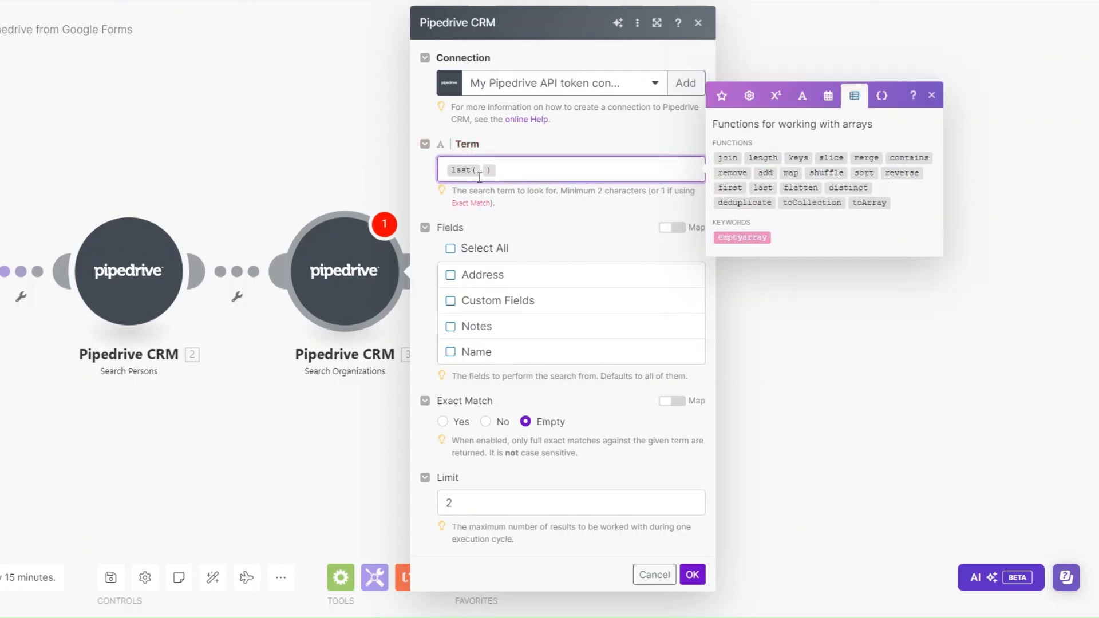
click(483, 172)
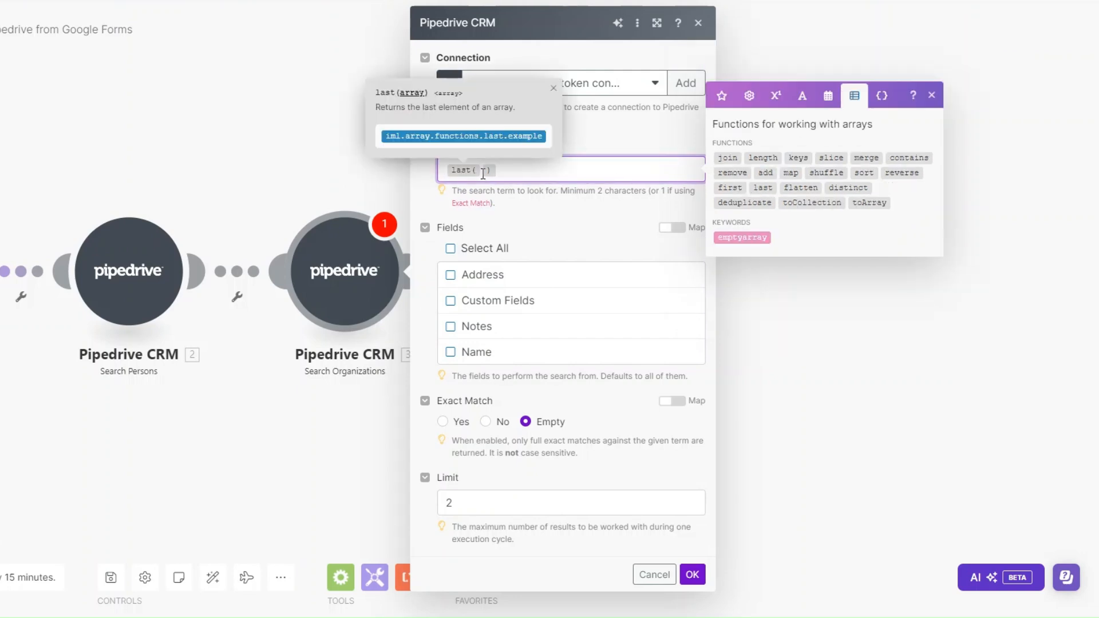
key(ctrl+v)
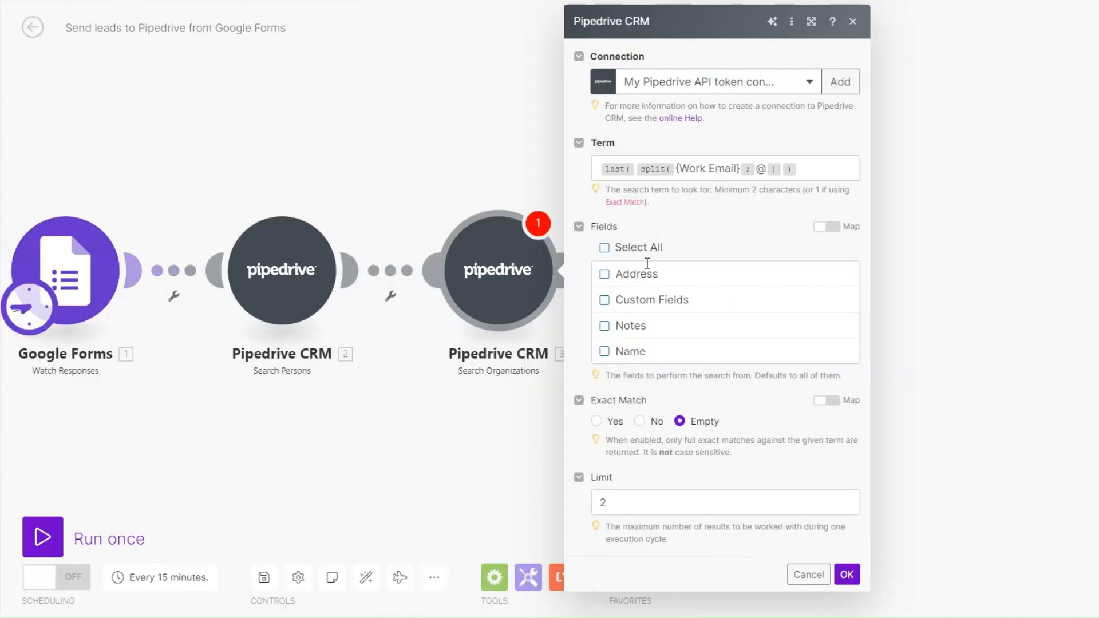
click(693, 575)
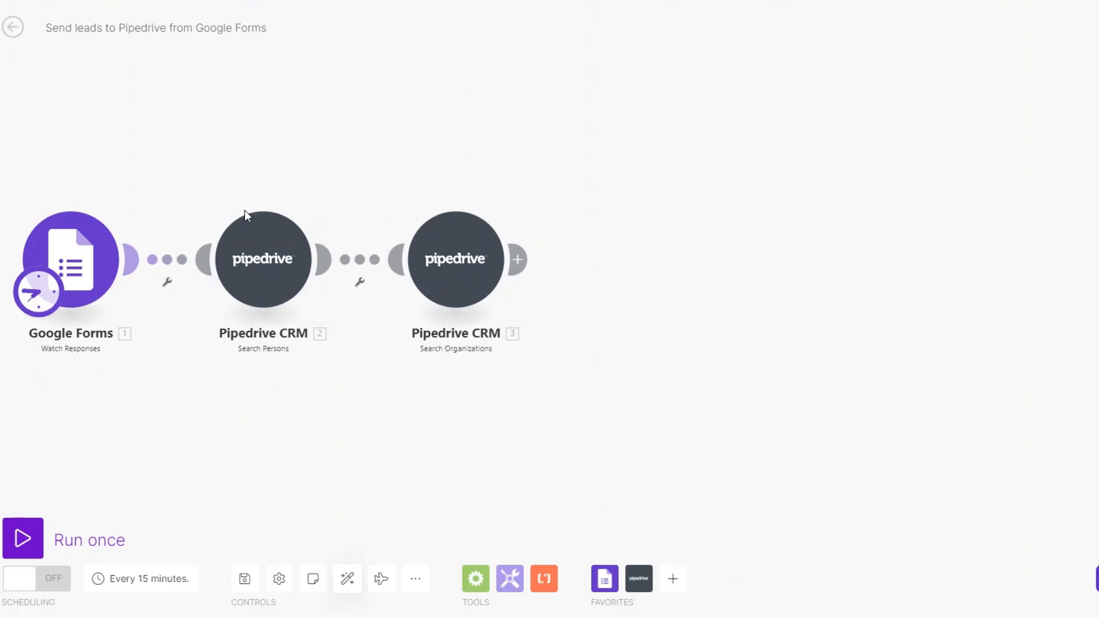
- Add a Tools Set multiple variables module after the Search Organizations module
click(517, 259)
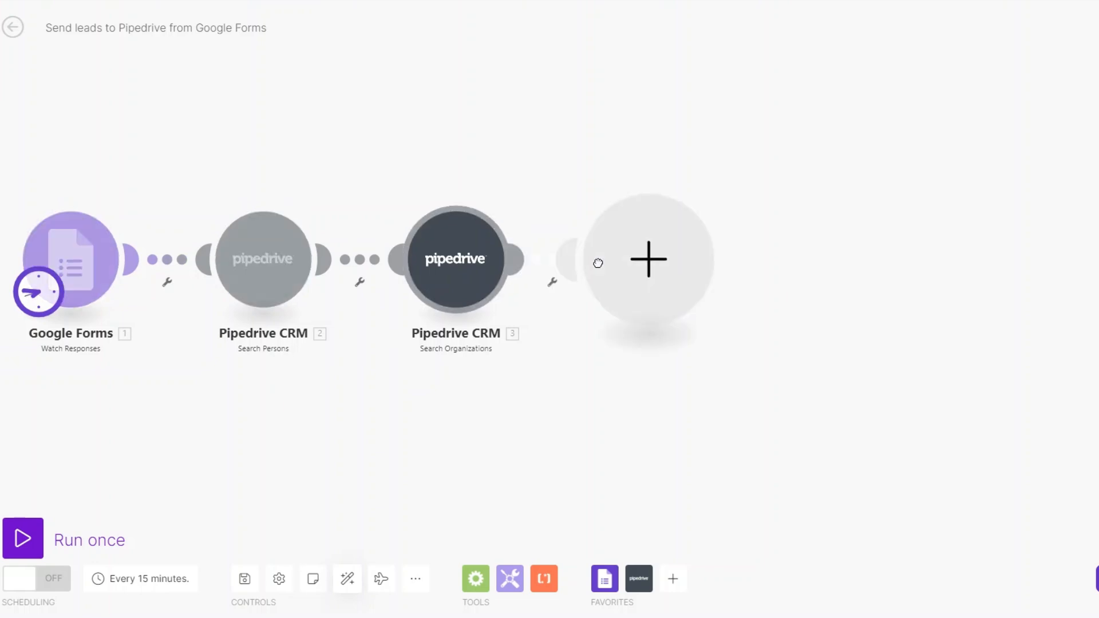
click(788, 380)
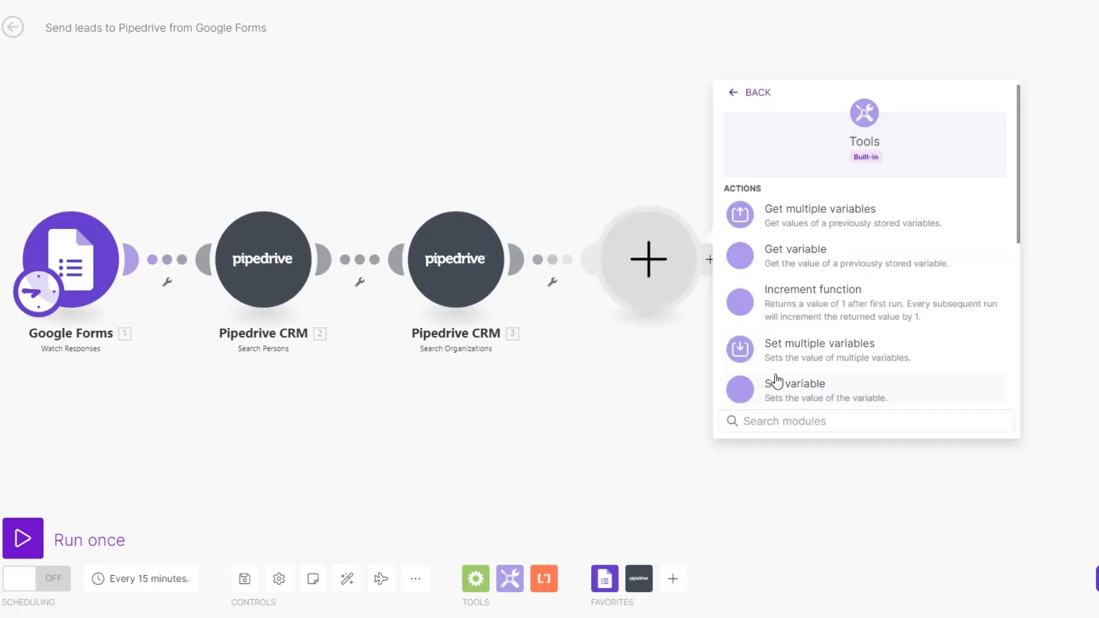
click(820, 354)
- Label the filter between Search Organizations and the Tools module "Set person & org IDs" and save it
click(552, 282)
click(558, 297)
click(651, 198)
text(Set person & org IDs)
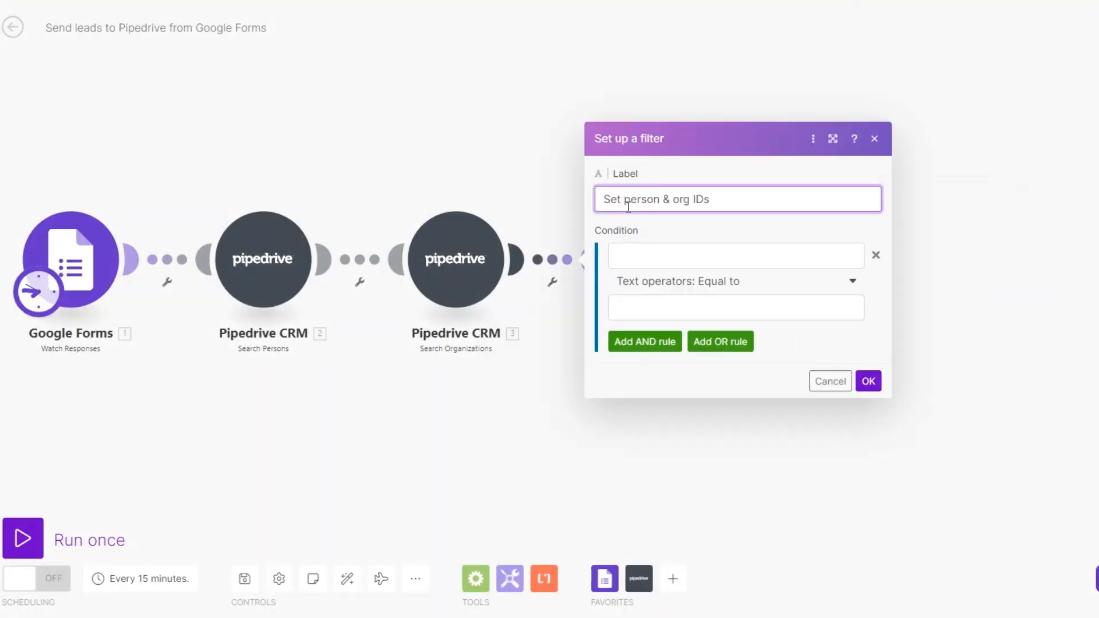
click(869, 381)
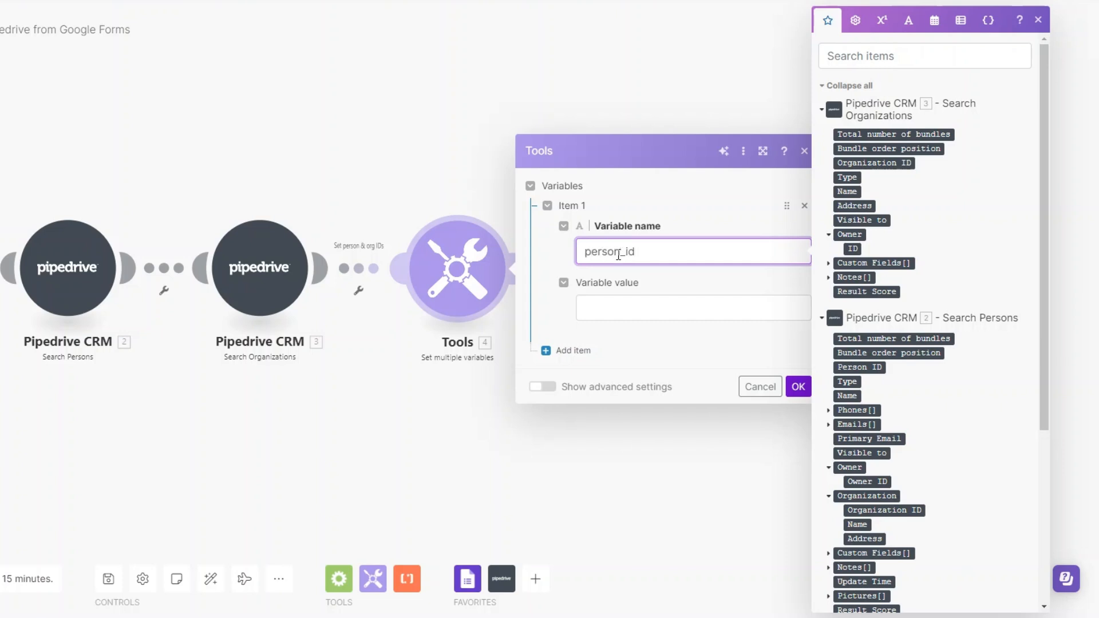
- Define the variables person_id from the Search Persons Person ID and organization_id from the Search Organizations Organization ID
click(623, 308)
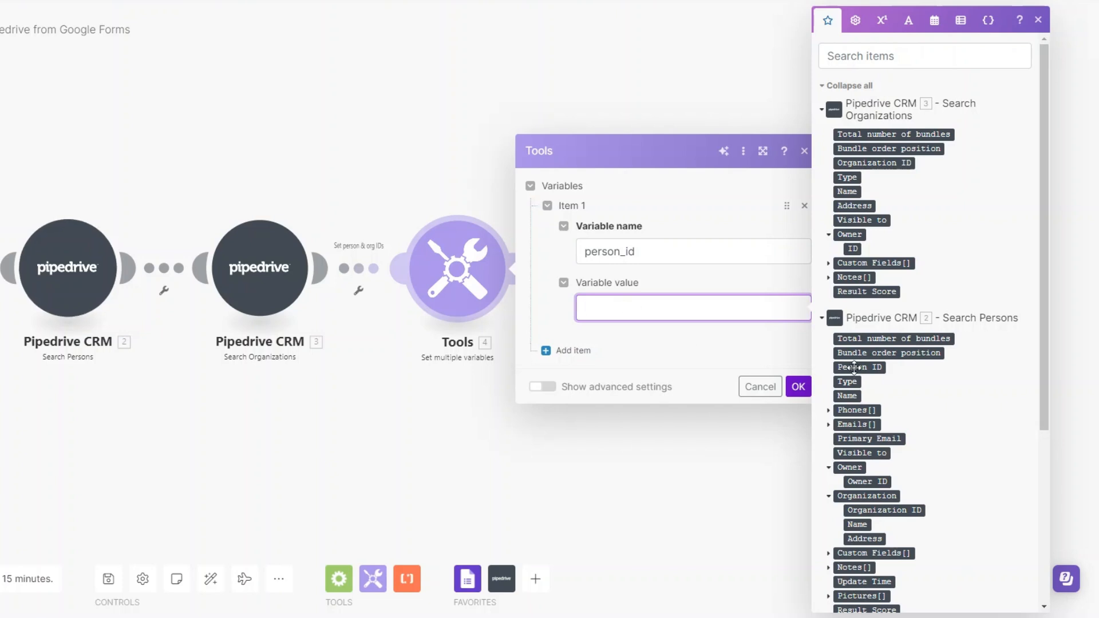
click(828, 371)
click(570, 351)
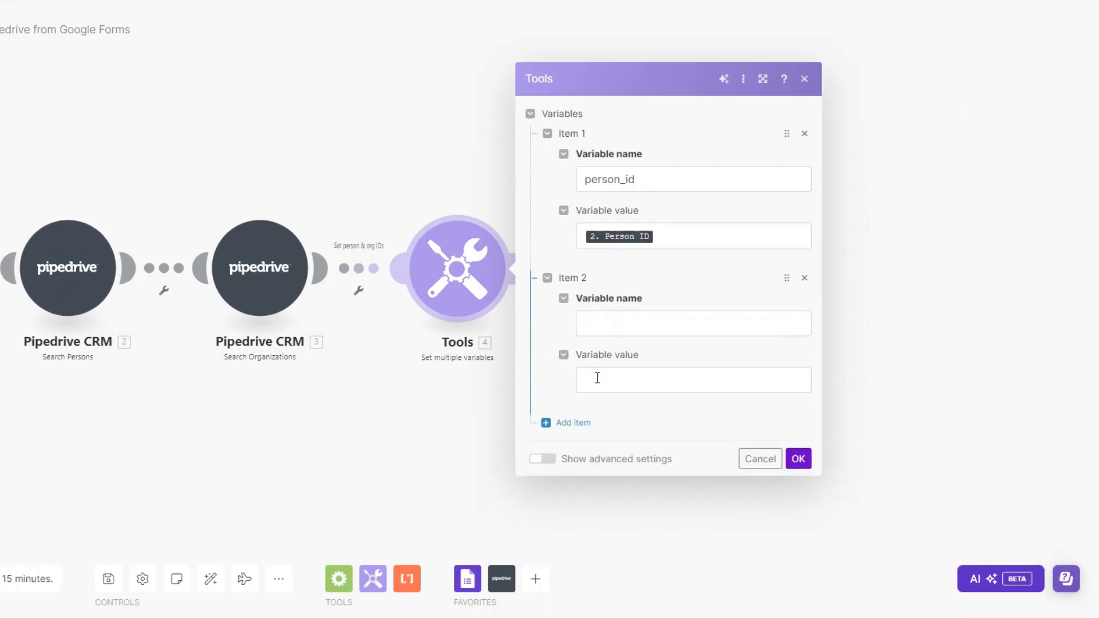
click(600, 321)
text(organization_id)
click(605, 374)
click(875, 163)
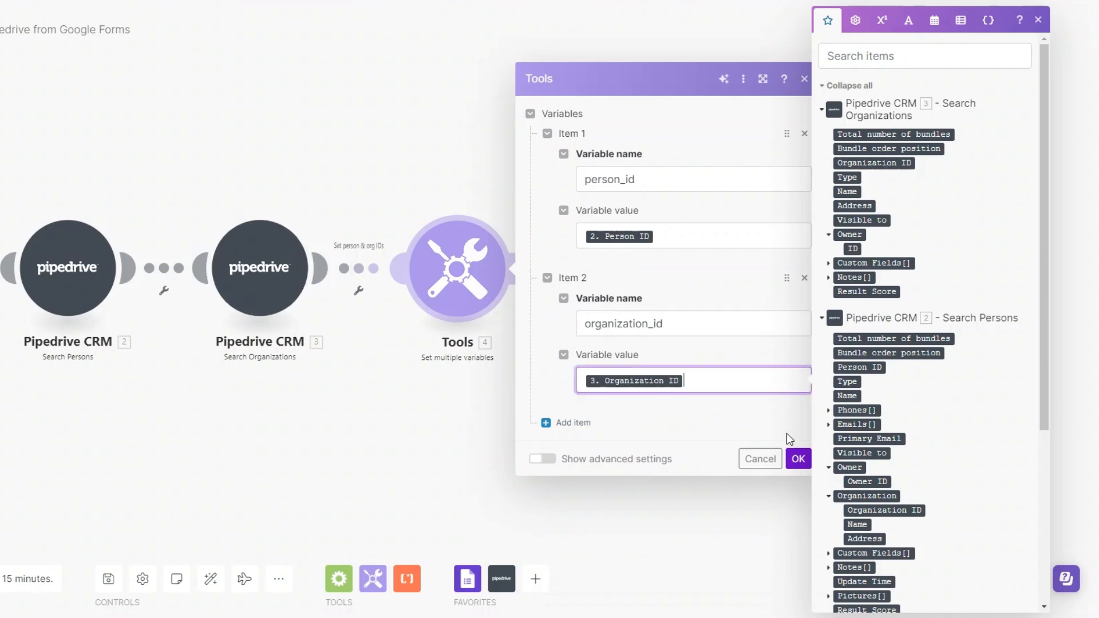
click(760, 459)
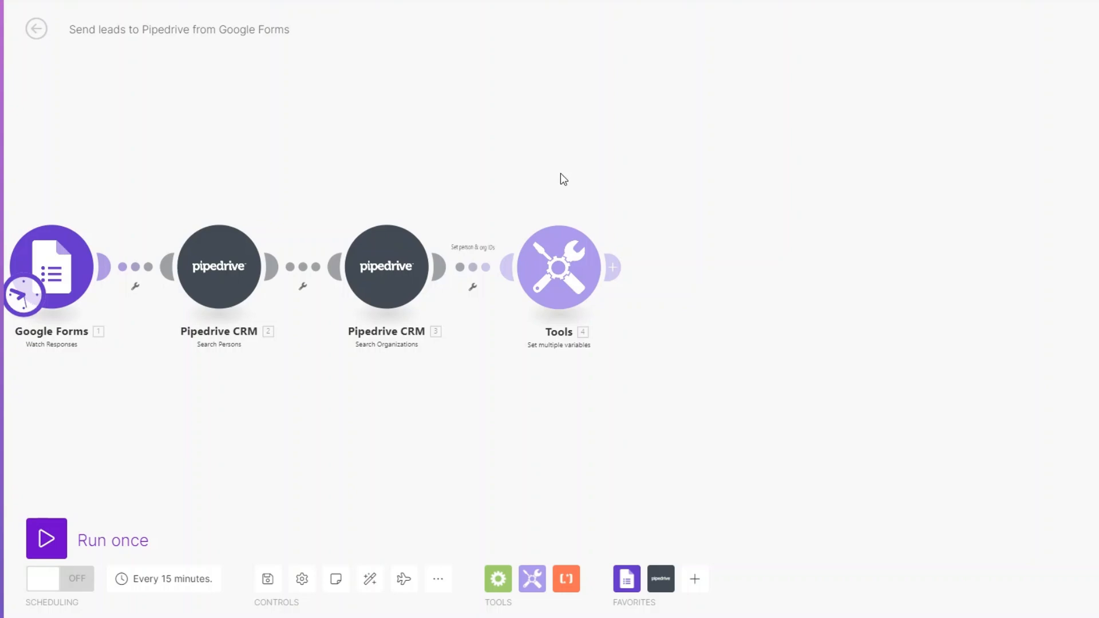
- Add a Flow Control Router after the Tools module and give it three routes
click(616, 270)
click(730, 276)
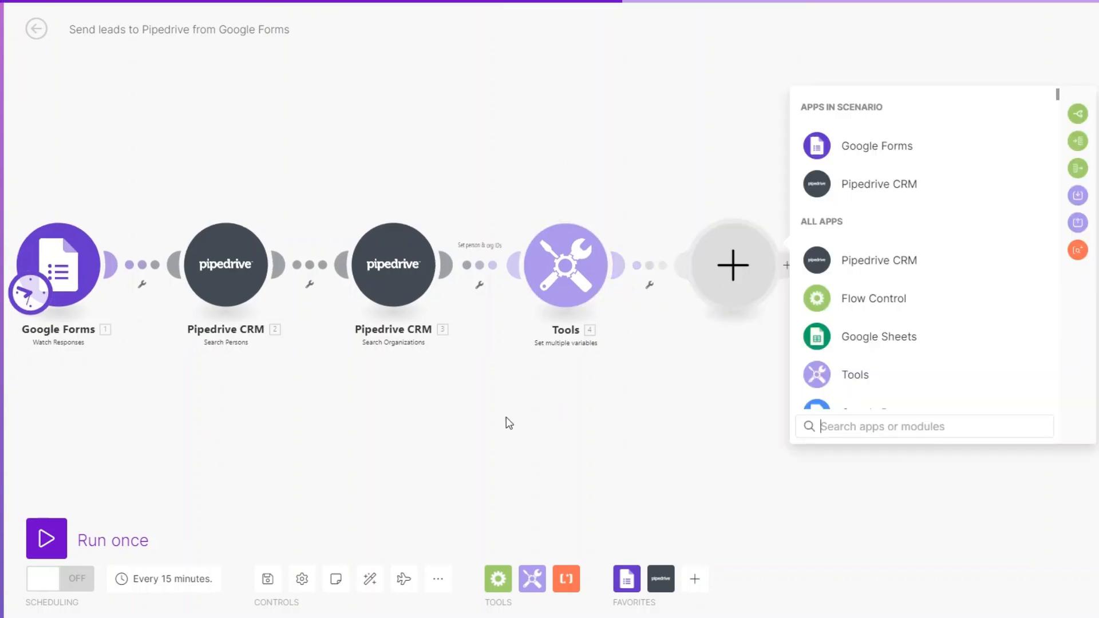
click(740, 314)
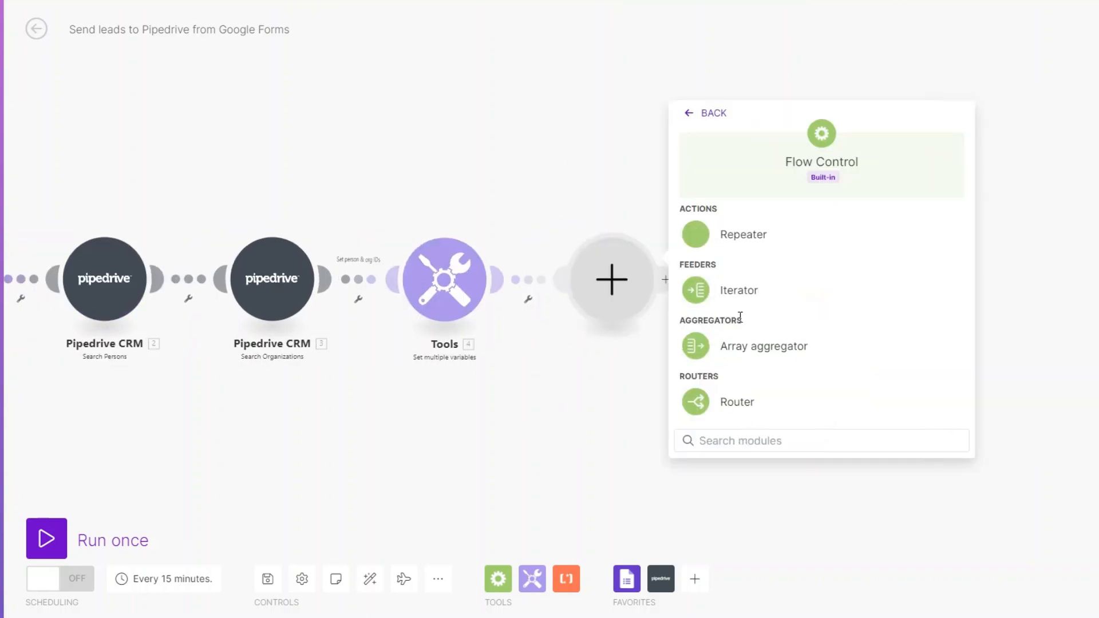
click(727, 407)
click(617, 292)
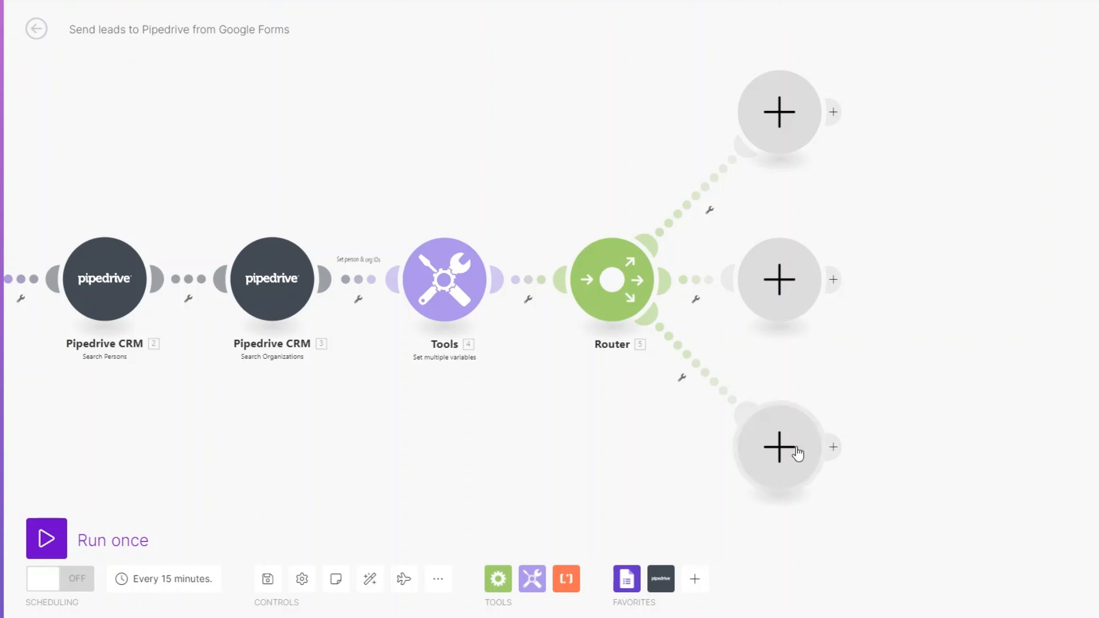
- Add a Pipedrive CRM Create an Organization module to the router's upper route
click(780, 127)
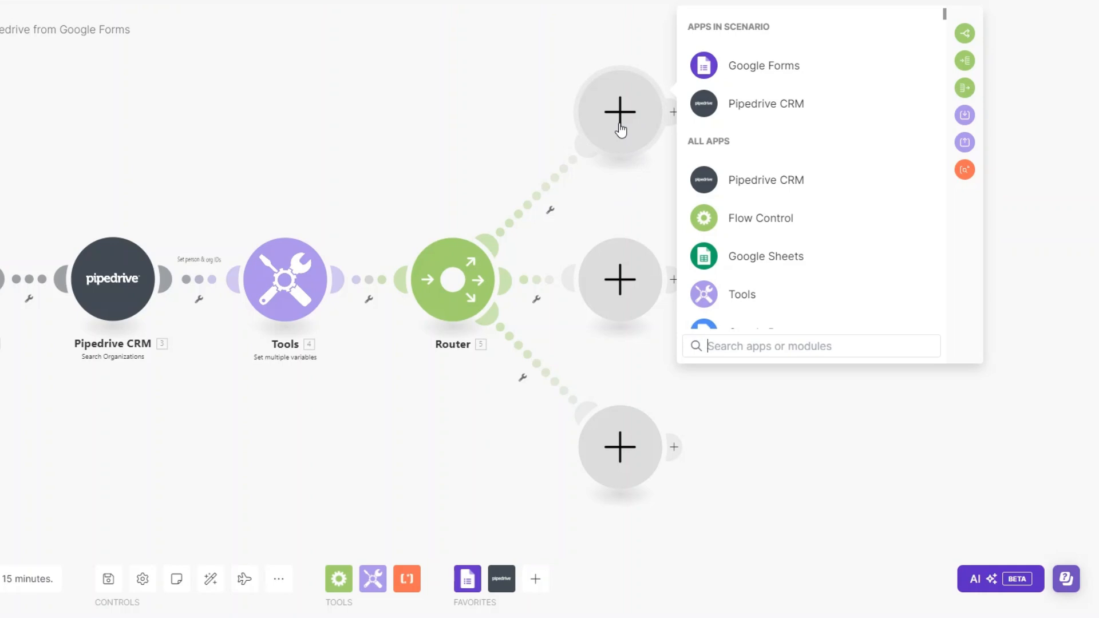
click(740, 102)
text(create)
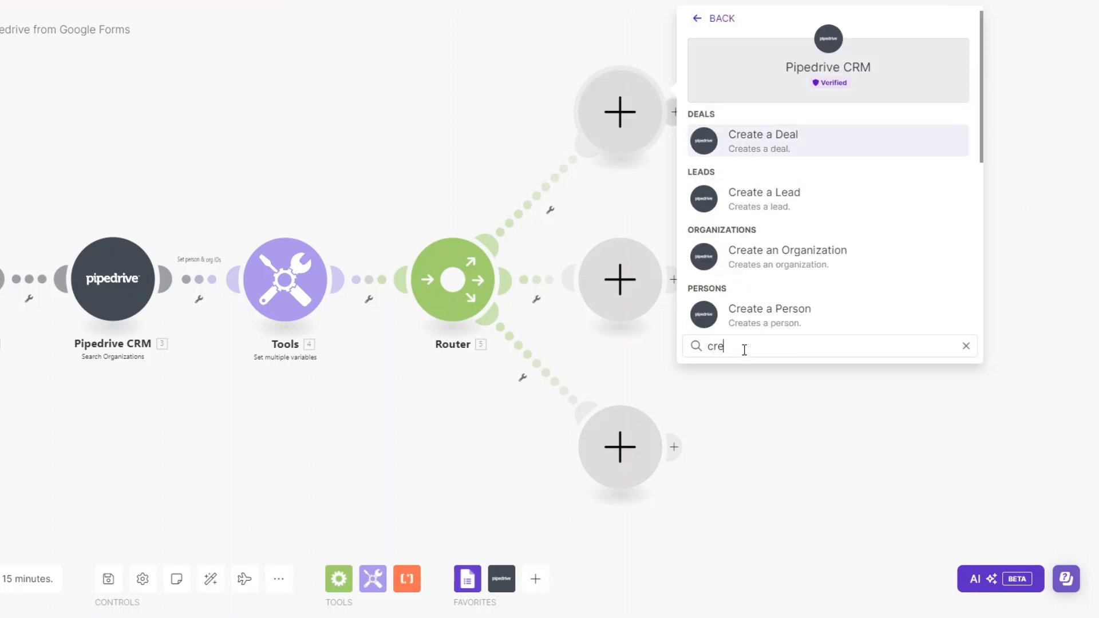
click(768, 270)
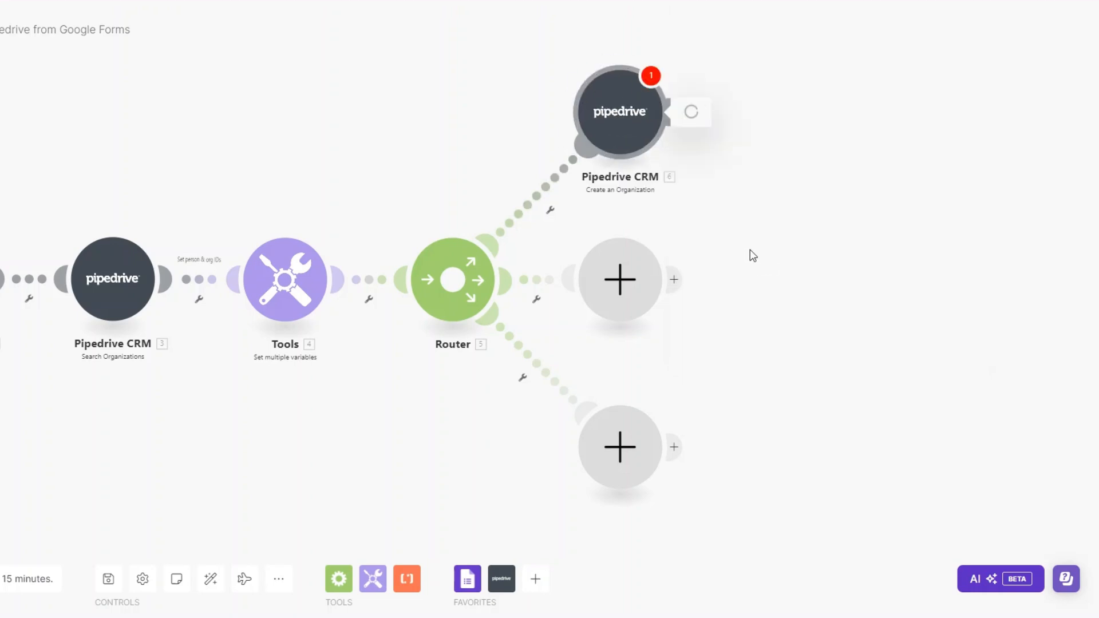
- Map the Create an Organization Name to the text answer value of the Google Forms Organization question
drag(412, 415, 309, 431)
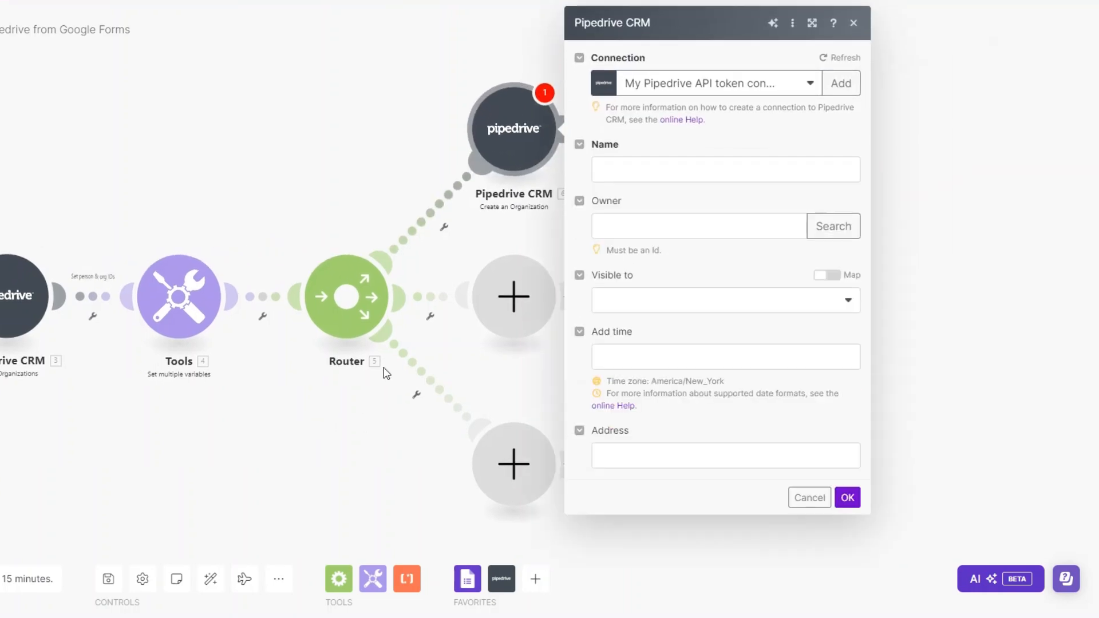
click(658, 169)
scroll(486, 298, down, 1)
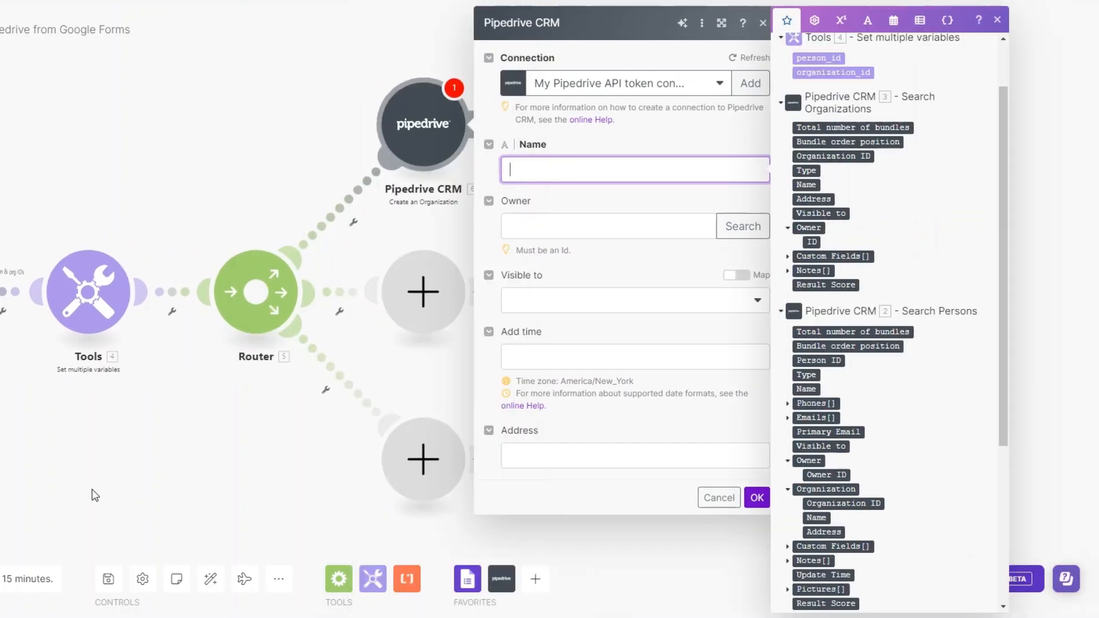
scroll(857, 395, down, 5)
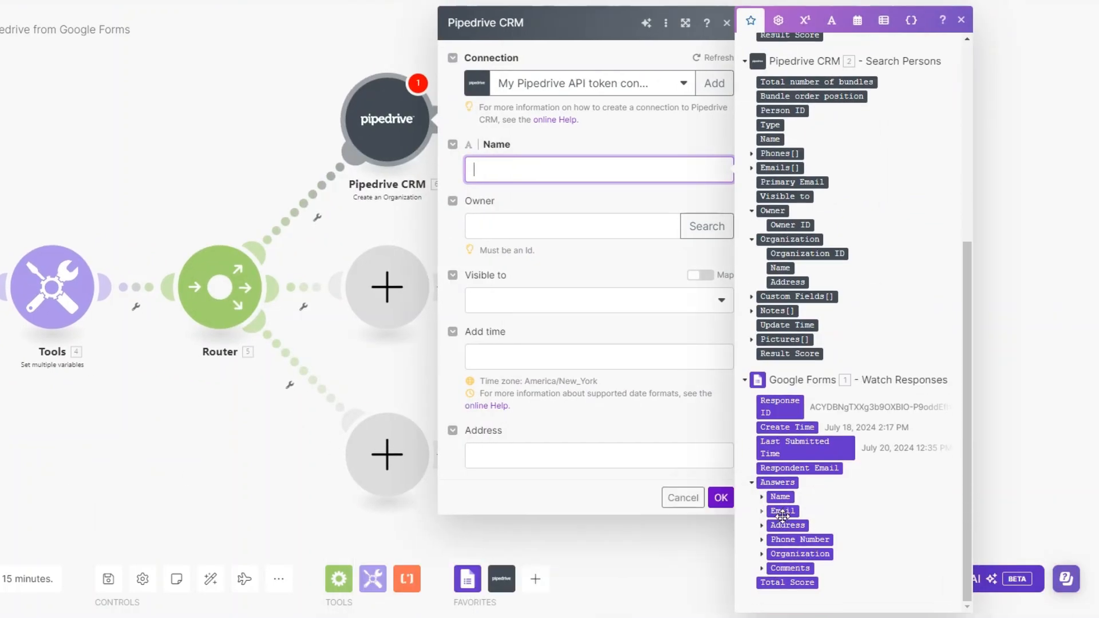
click(762, 554)
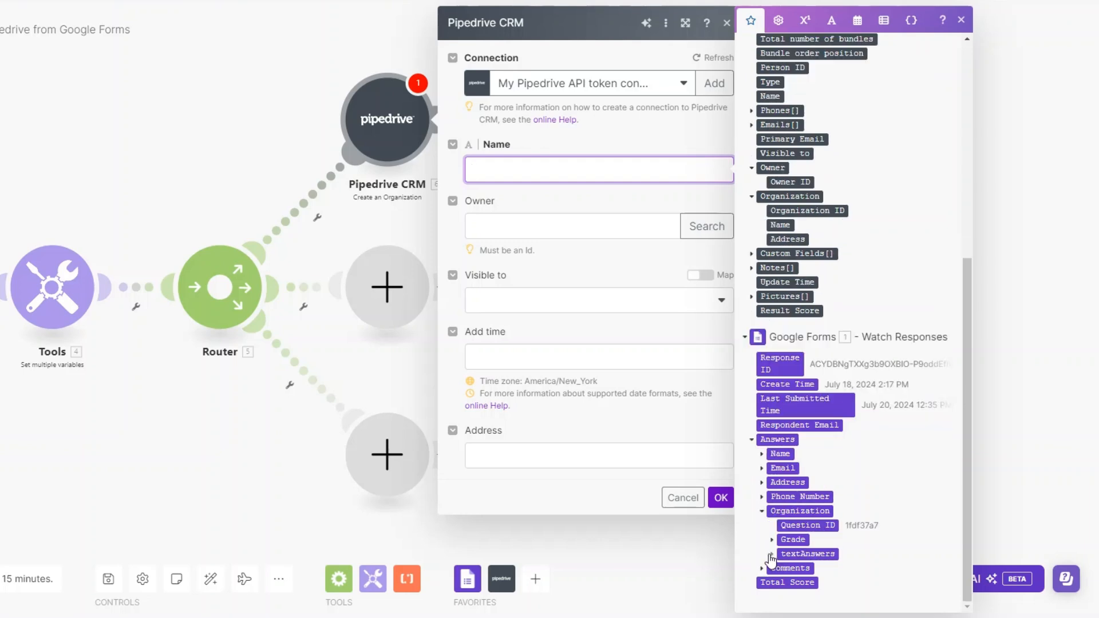
click(772, 554)
click(782, 554)
drag(809, 558, 576, 182)
- Set the new organization's Owner by searching the Pipedrive users for the owner's name, and save the module
click(619, 243)
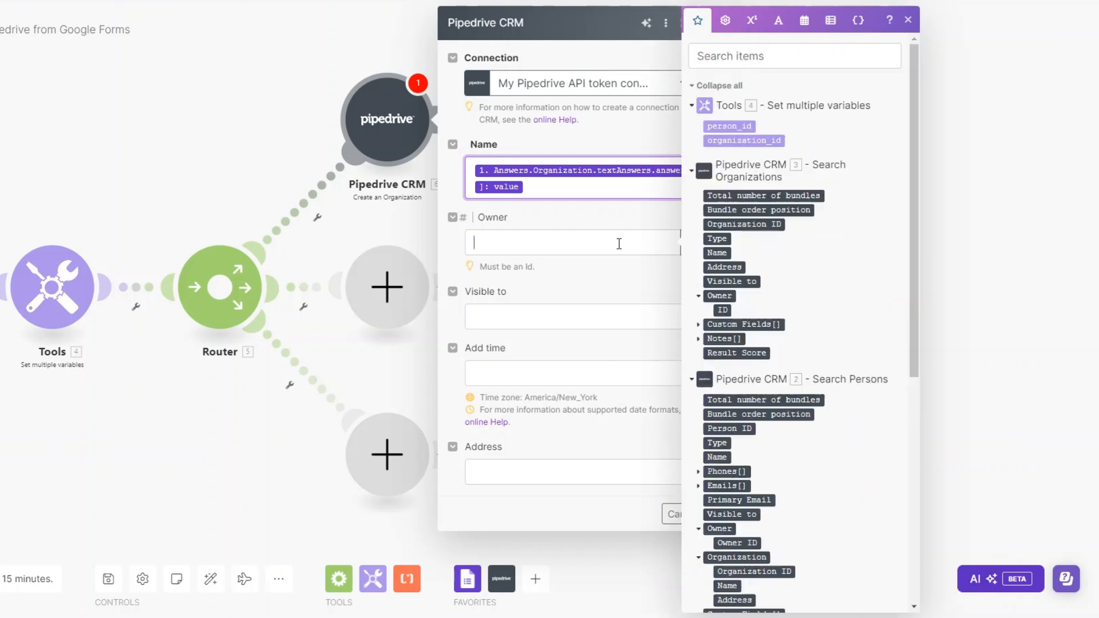
click(643, 197)
click(694, 241)
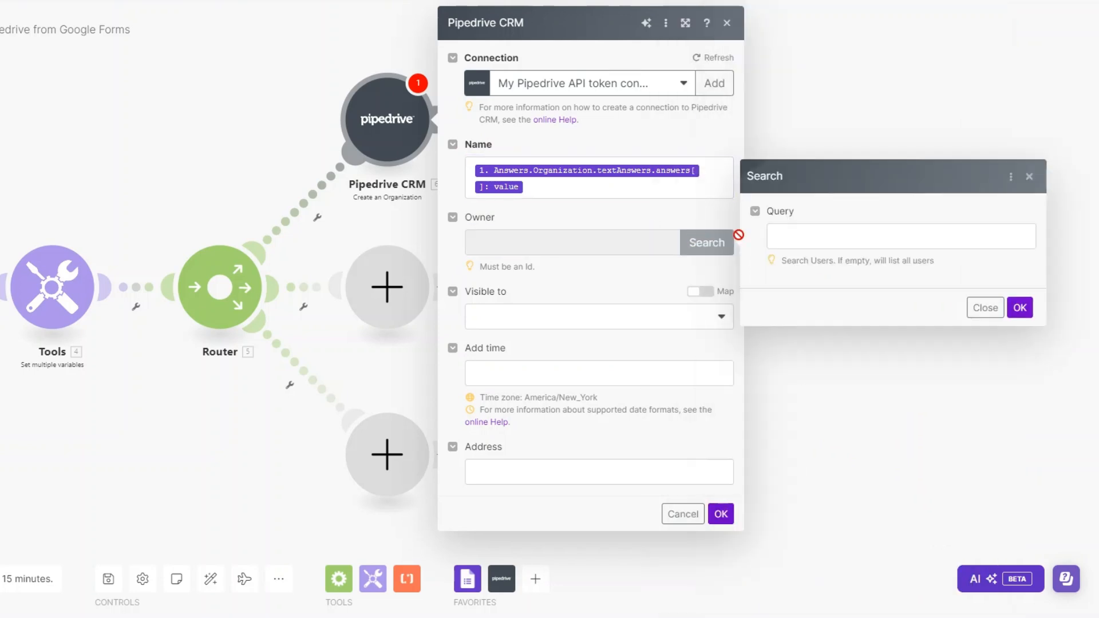
text(Dann)
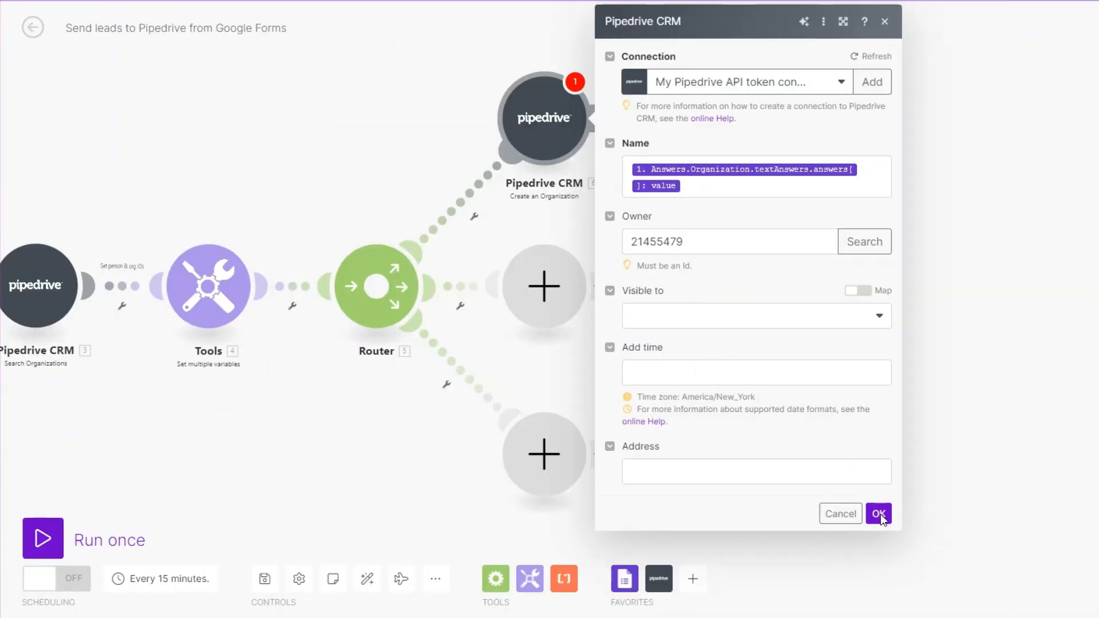
click(880, 514)
- Add a Tools Set variable module after Create an Organization that stores its Organization ID as organization_id
click(597, 119)
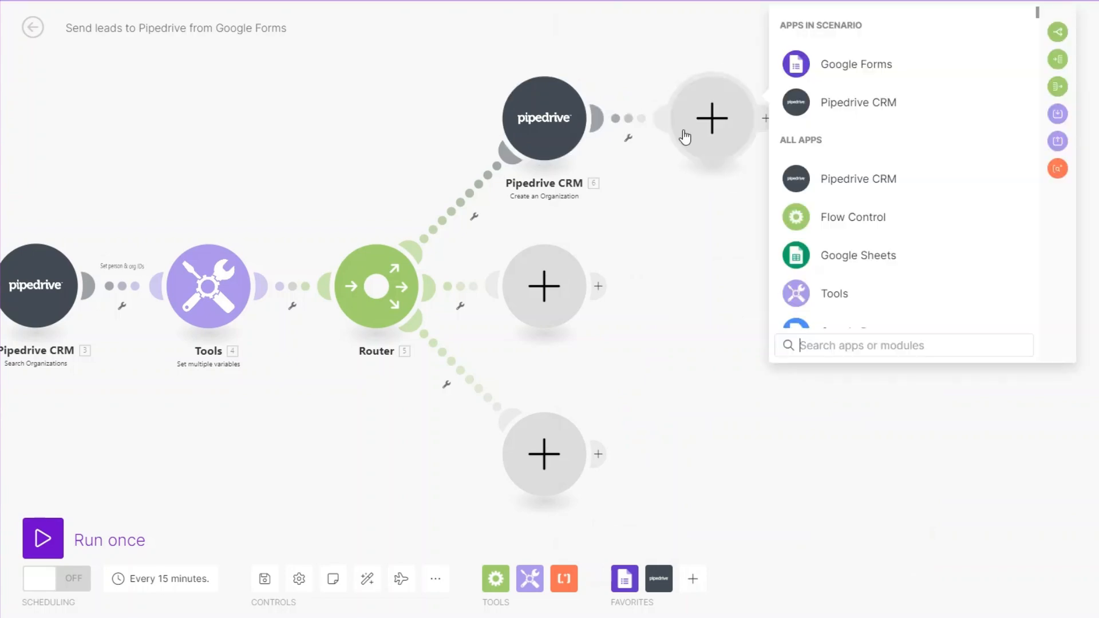
click(831, 296)
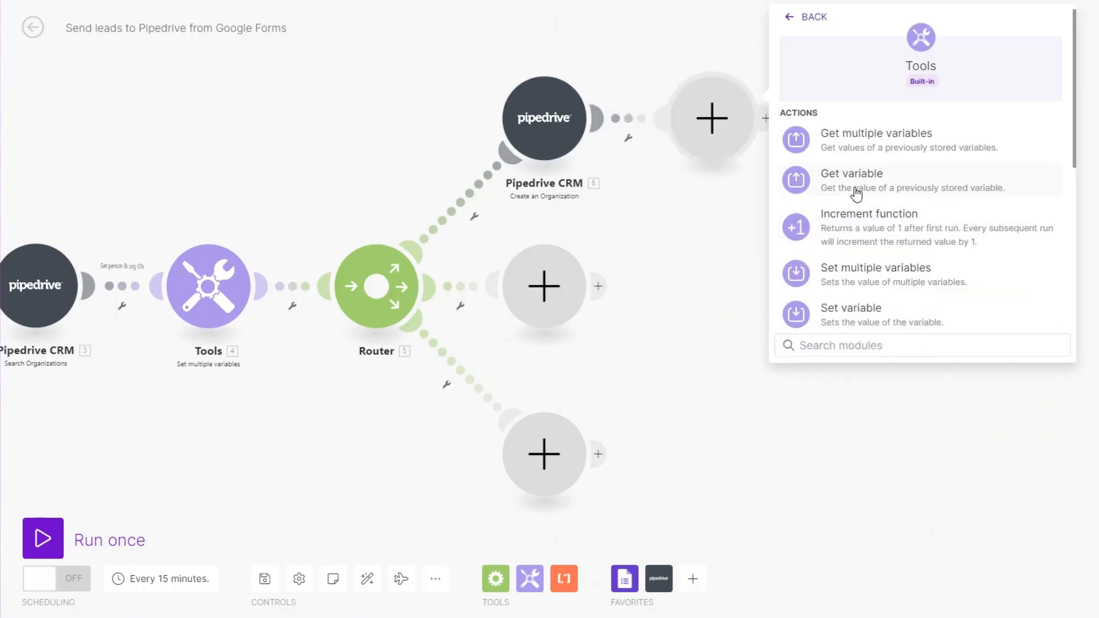
click(870, 314)
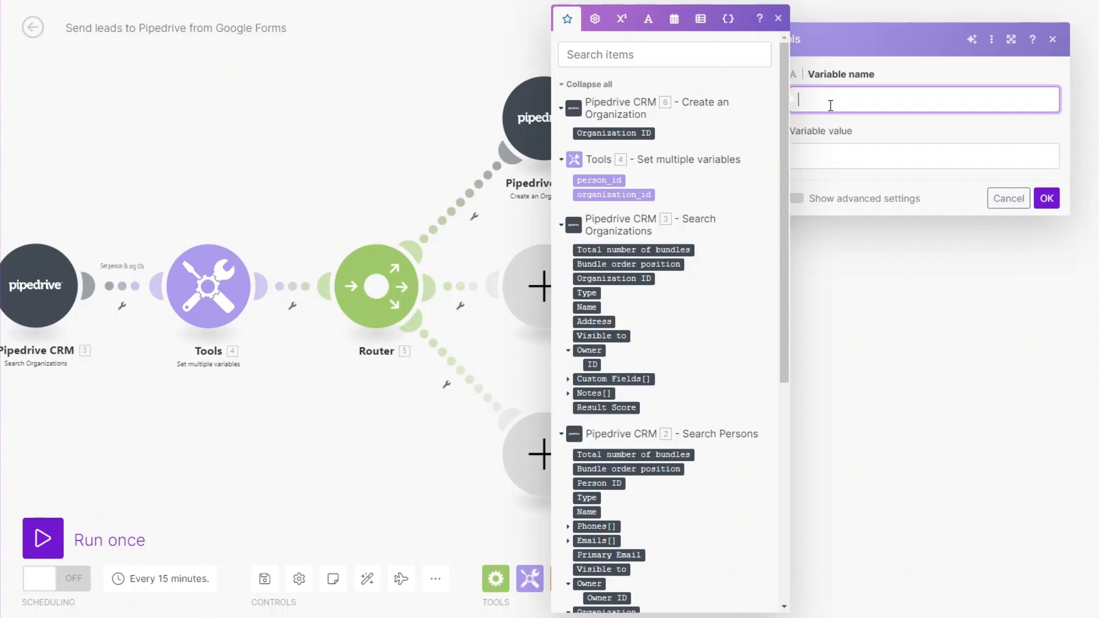
text(organization_id)
click(874, 155)
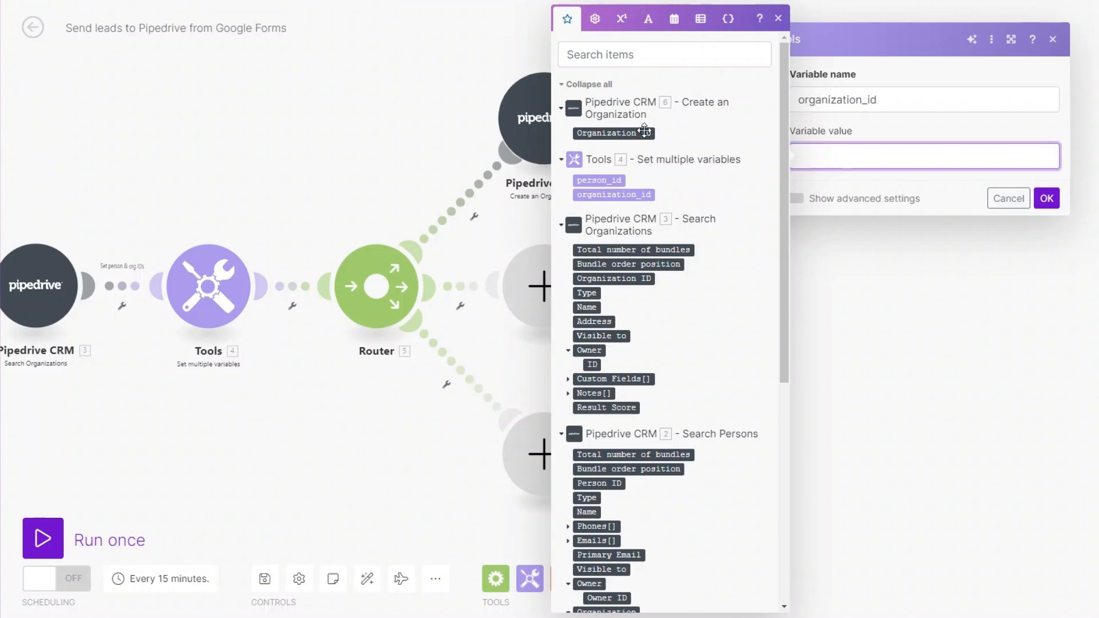
click(645, 131)
click(1046, 198)
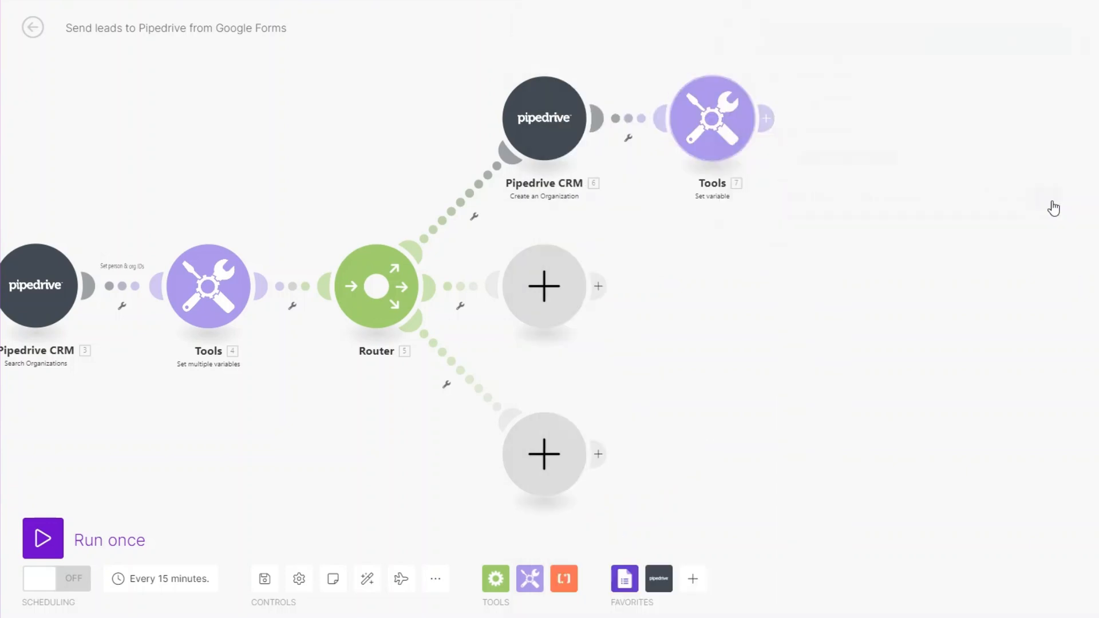
- Filter the route to Create an Organization with the label "No organization found" and the condition that organization_id from Set multiple variables does not exist
click(474, 217)
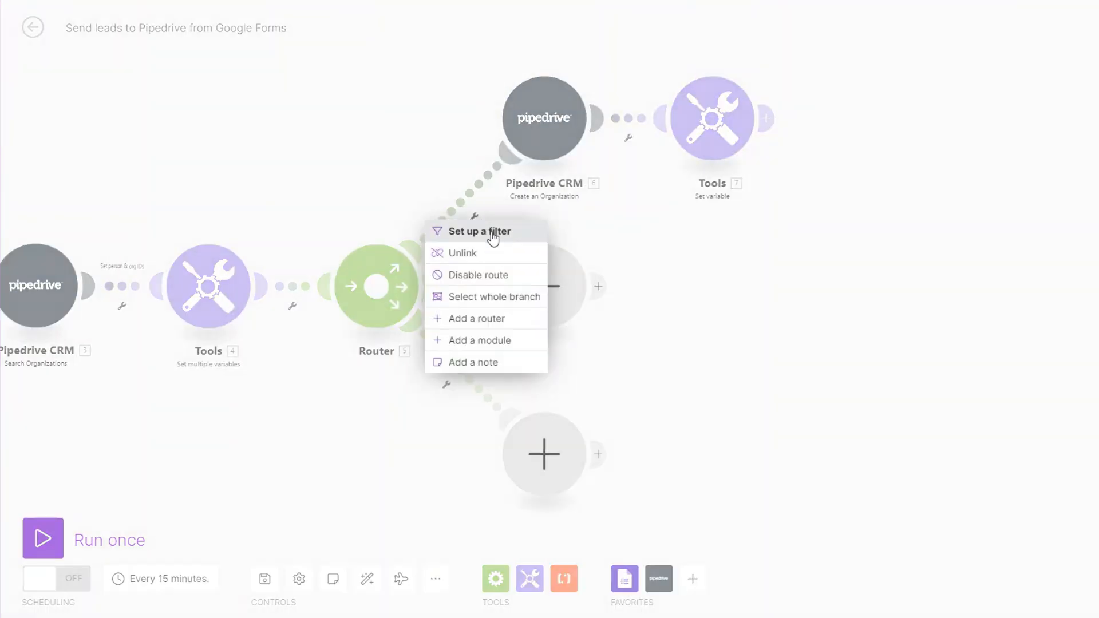
click(491, 229)
click(555, 102)
text(No organization found)
click(576, 232)
click(857, 142)
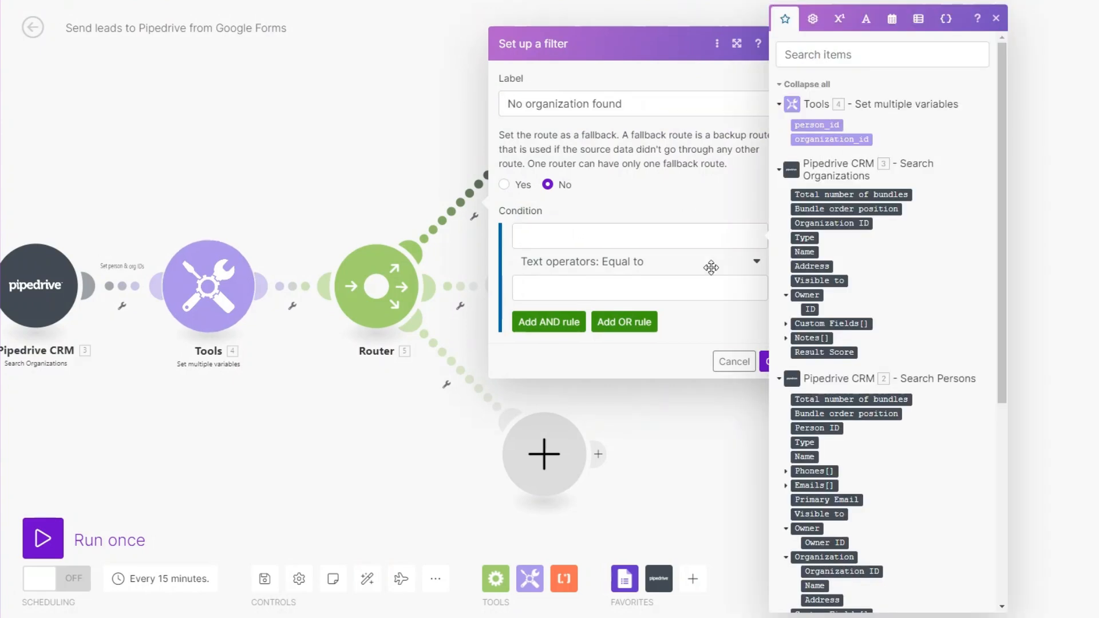
click(630, 262)
click(595, 350)
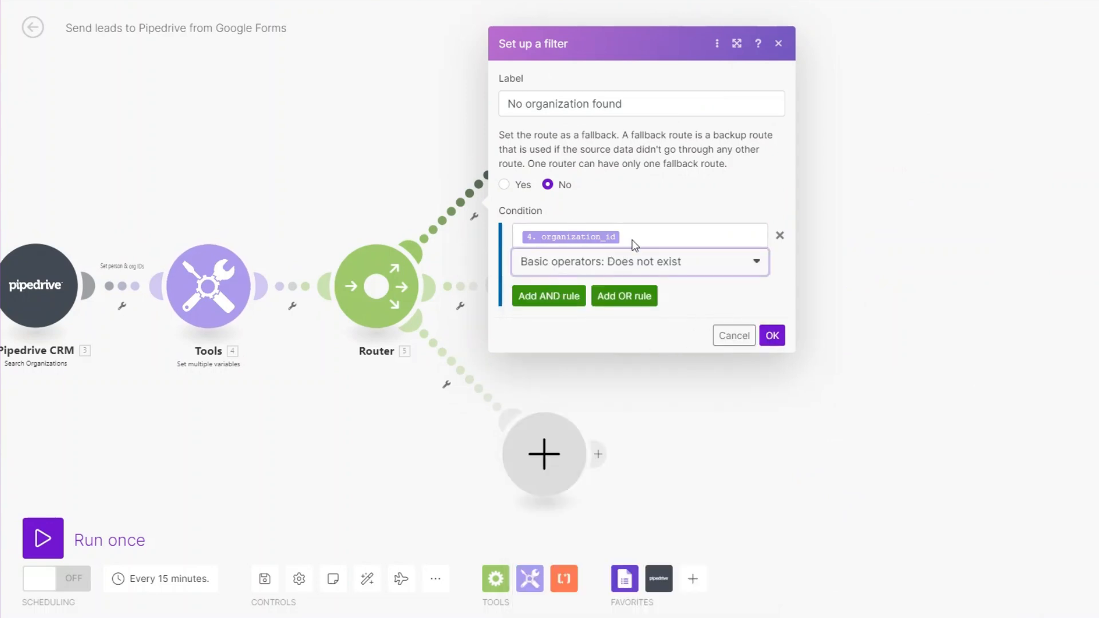
click(772, 336)
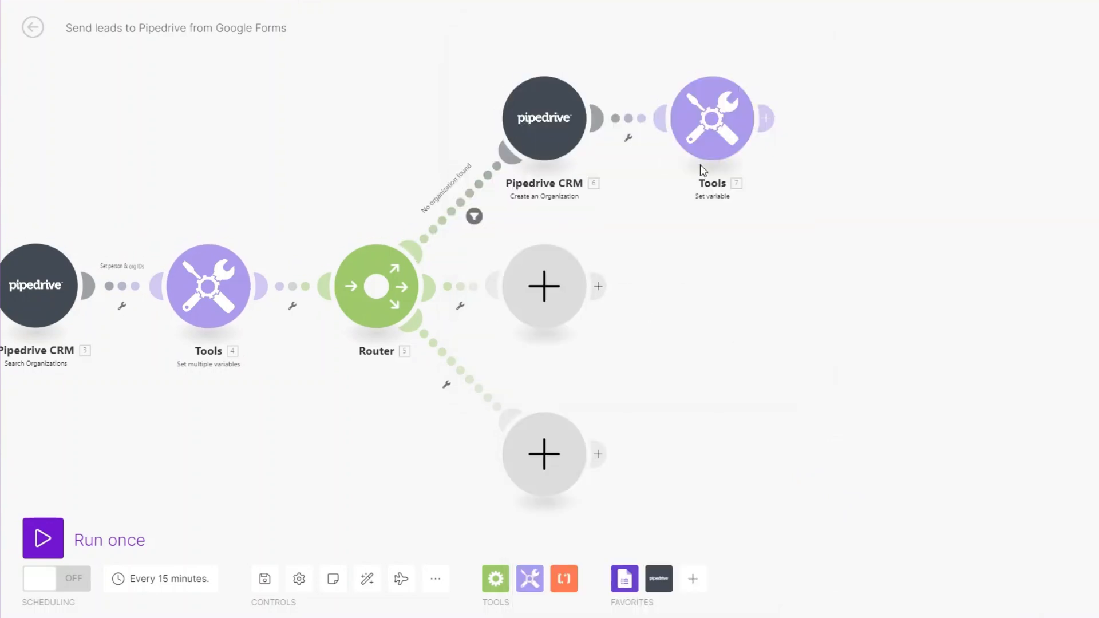
- Add a Tools Get multiple variables module to the router's middle route that retrieves organization_id
drag(253, 448, 461, 448)
drag(359, 437, 235, 413)
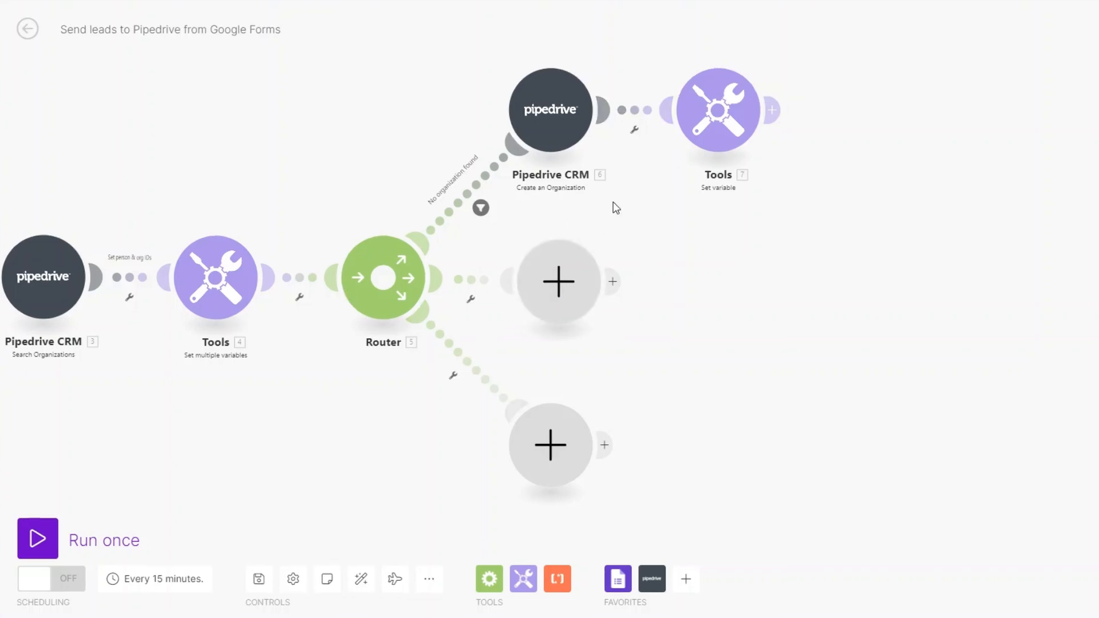
click(564, 299)
click(664, 388)
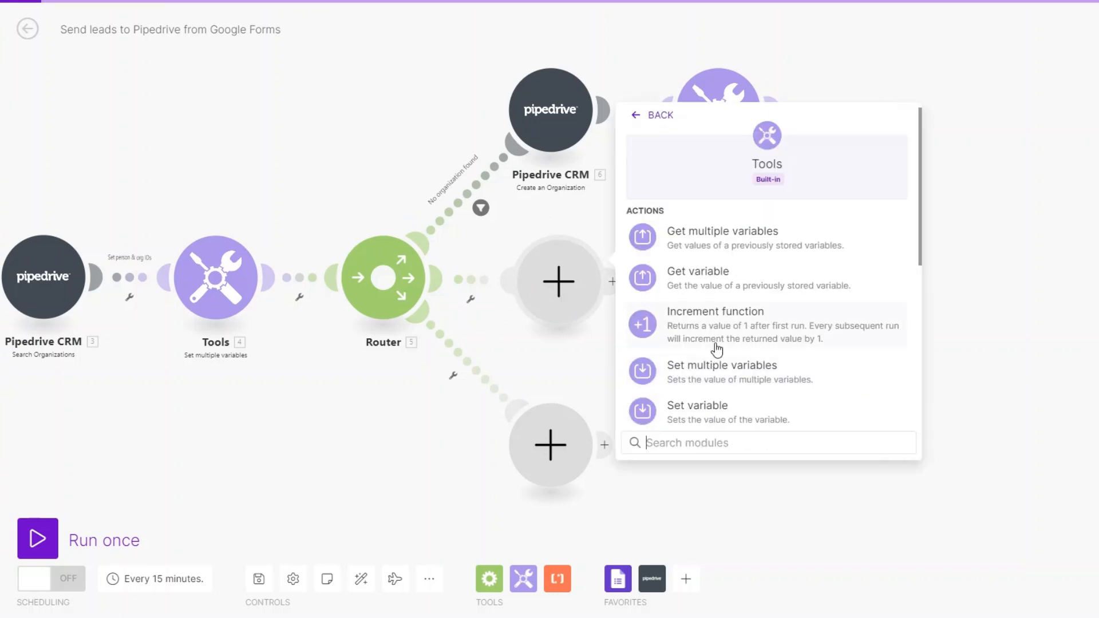
click(719, 243)
click(667, 291)
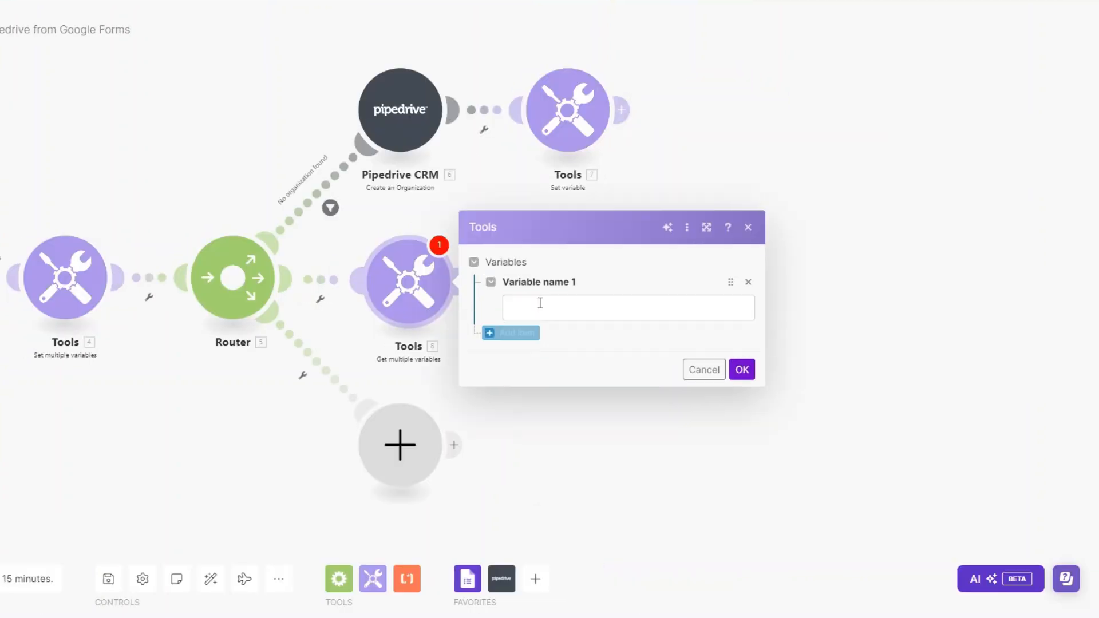
click(547, 281)
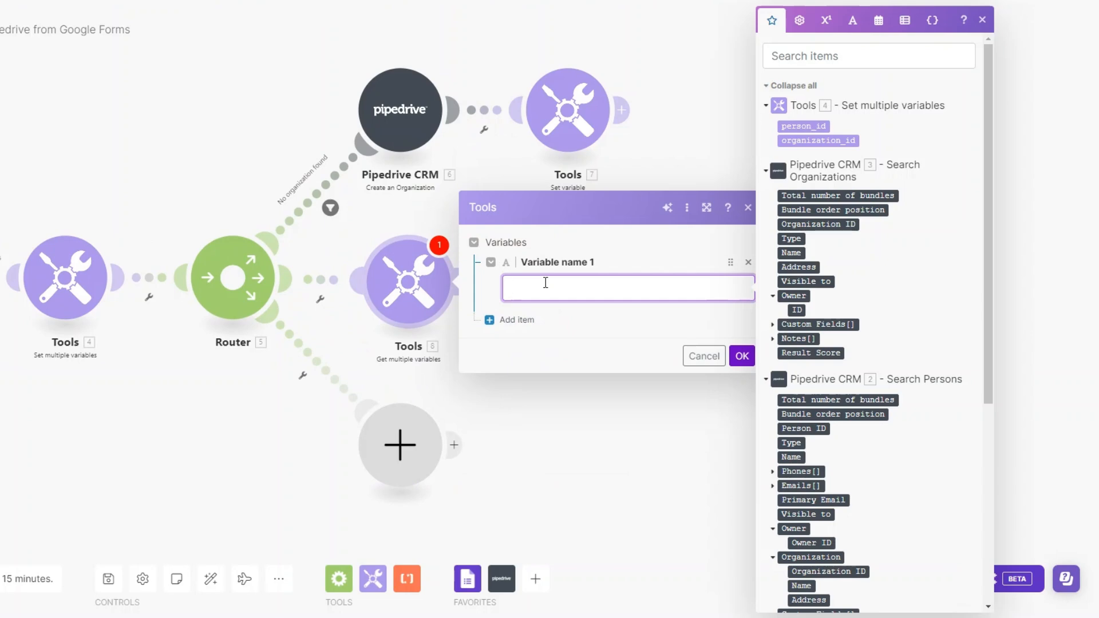
text(organization_id)
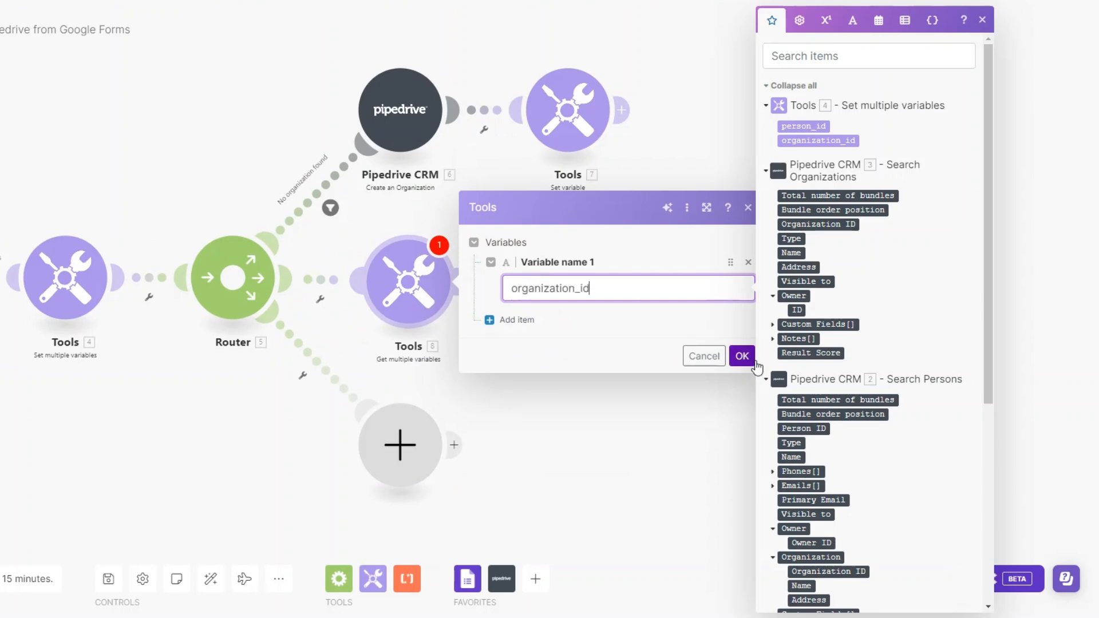
click(742, 356)
- Add a Pipedrive CRM Create a Person module after the Get multiple variables module
click(541, 285)
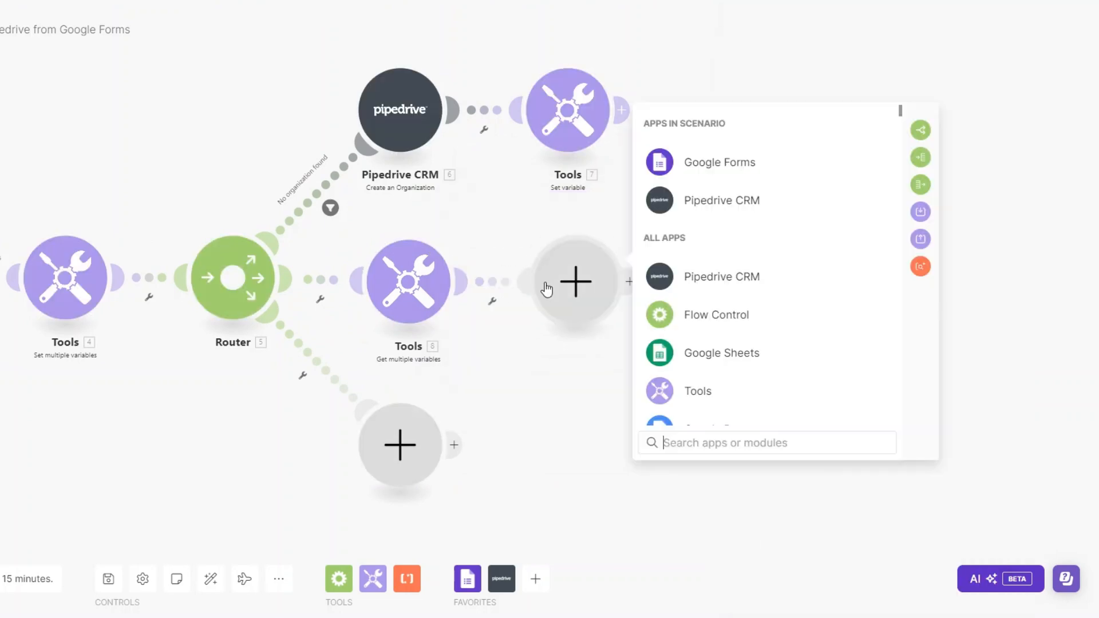
click(719, 279)
text(create)
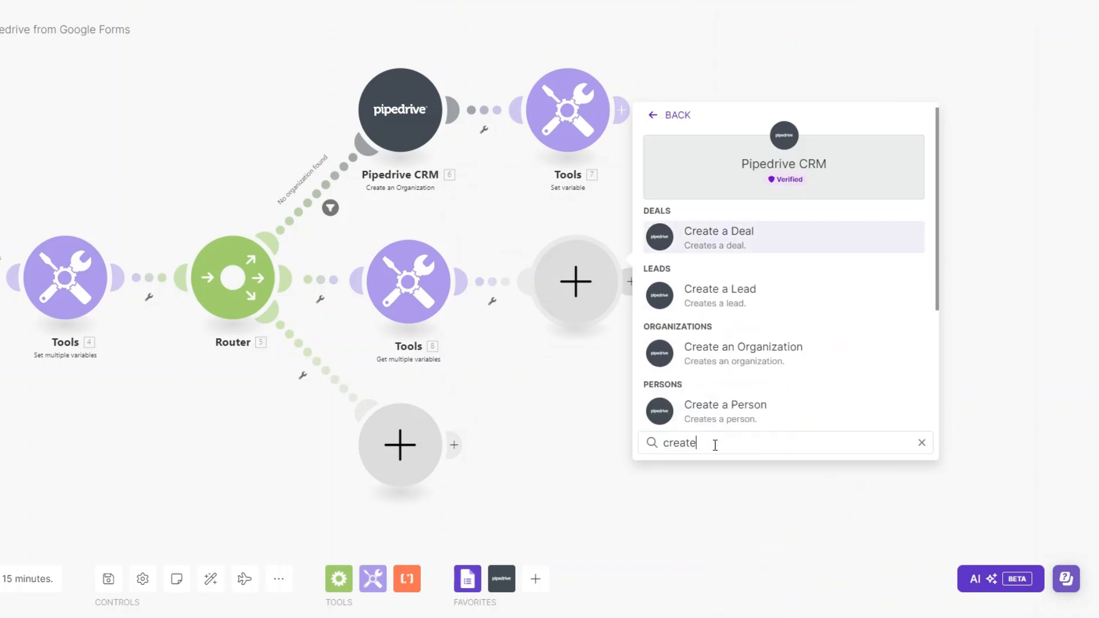
scroll(747, 368, down, 1)
click(747, 367)
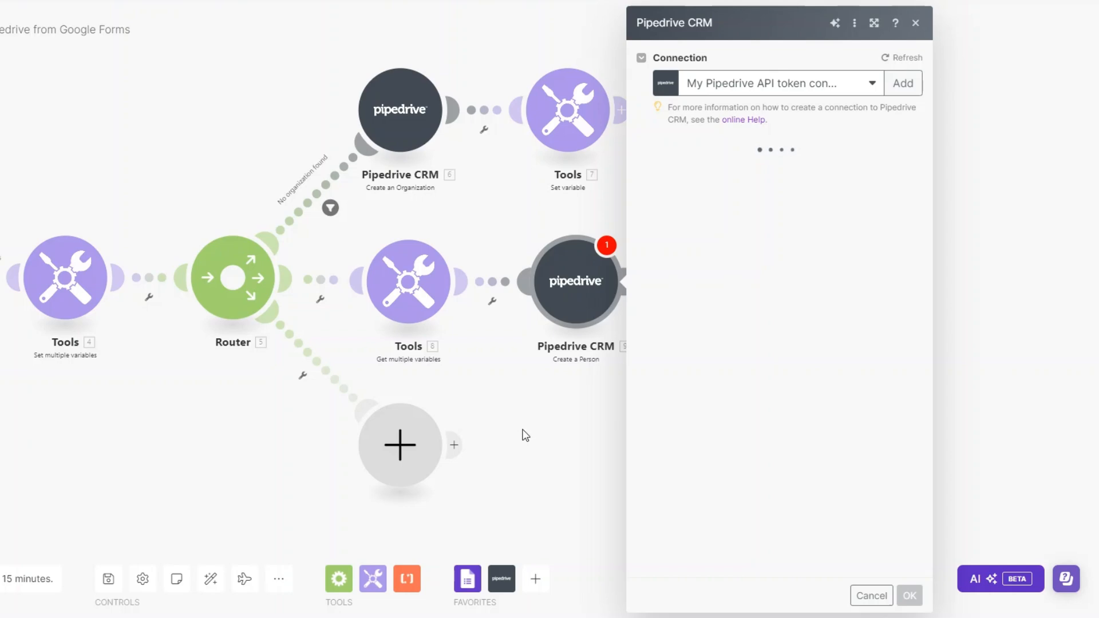
- Map the Create a Person Name to the text answer value of the Google Forms Name question
click(602, 173)
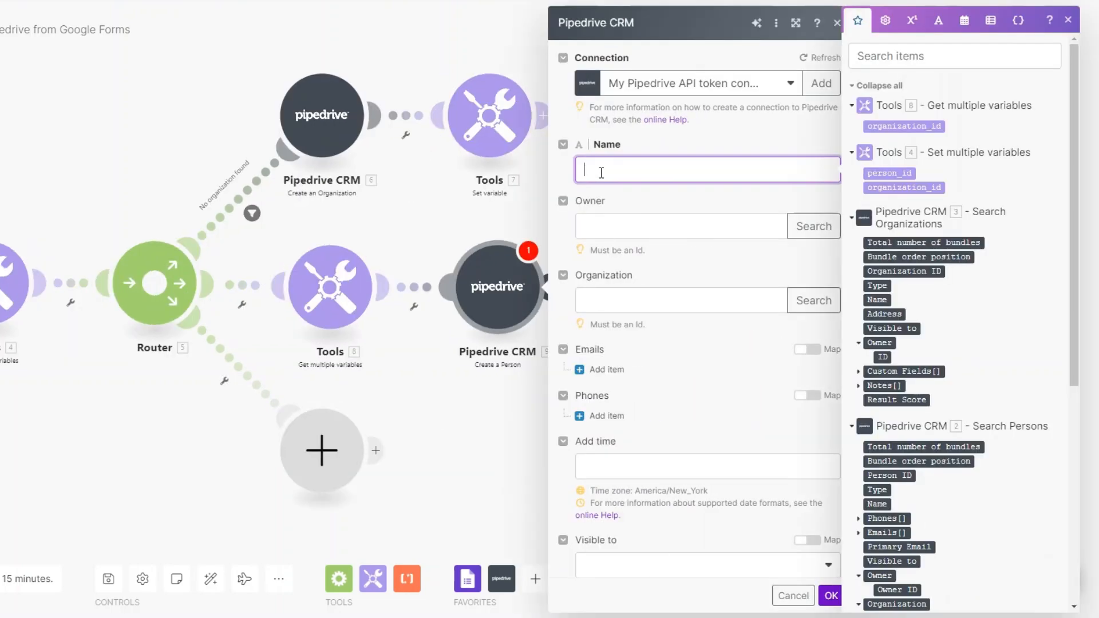
scroll(873, 498, down, 6)
click(869, 497)
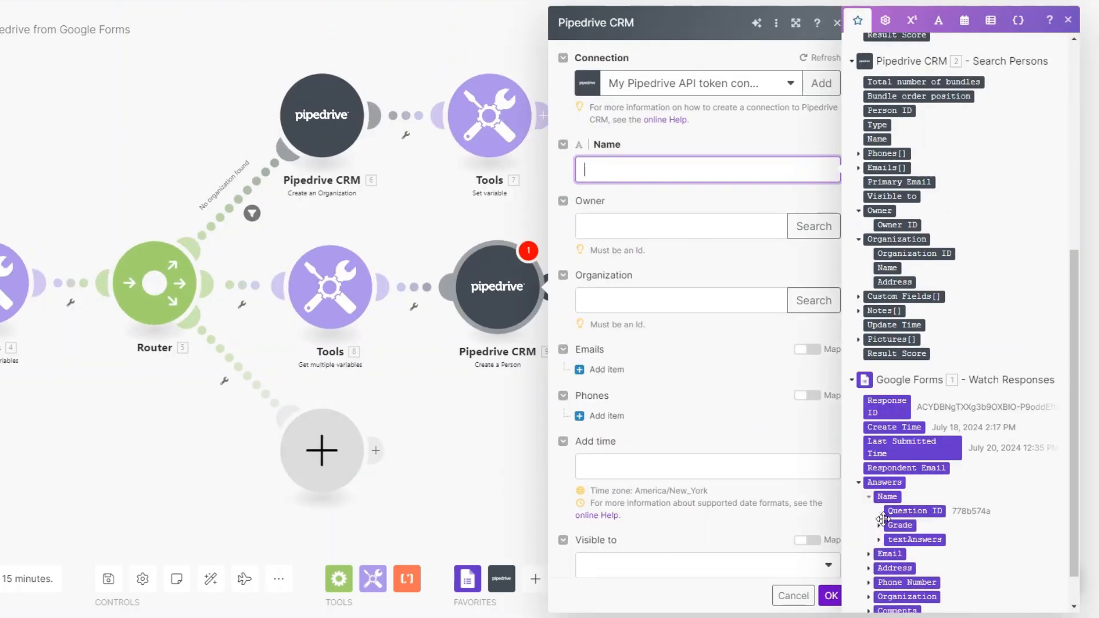
click(880, 540)
scroll(902, 544, down, 1)
click(889, 496)
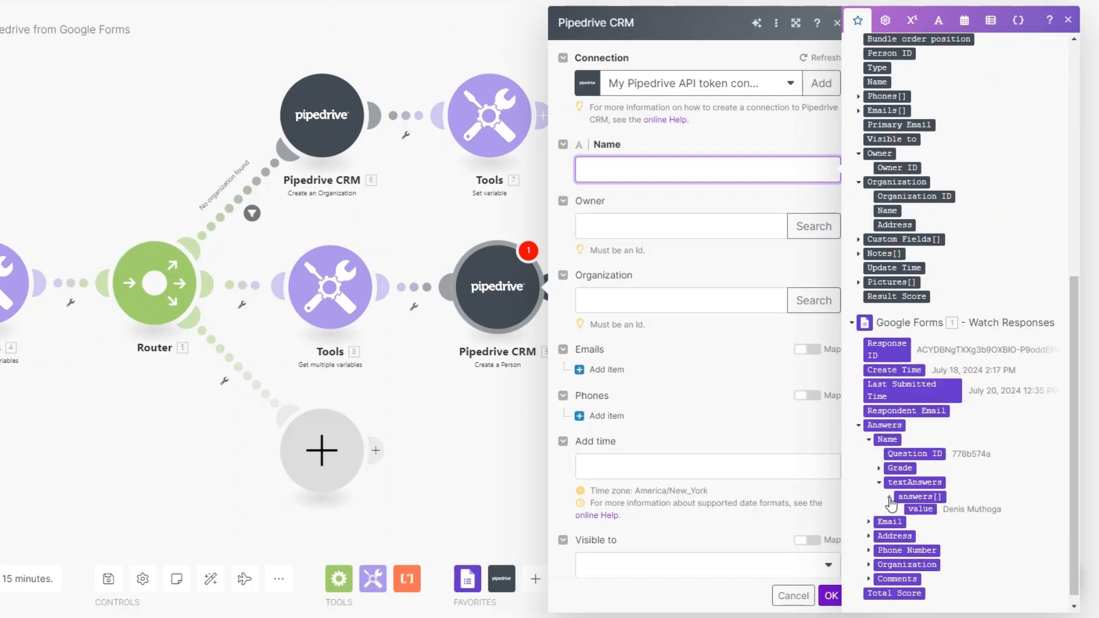
drag(920, 510, 708, 171)
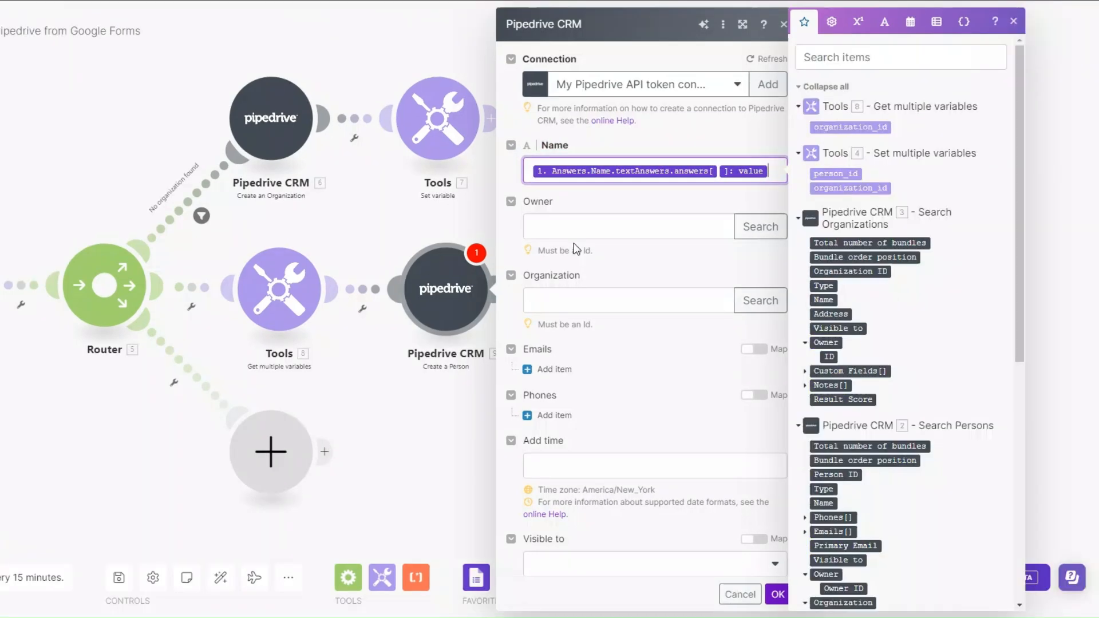
- Set the new person's Owner by searching the Pipedrive users for the owner's name
click(574, 232)
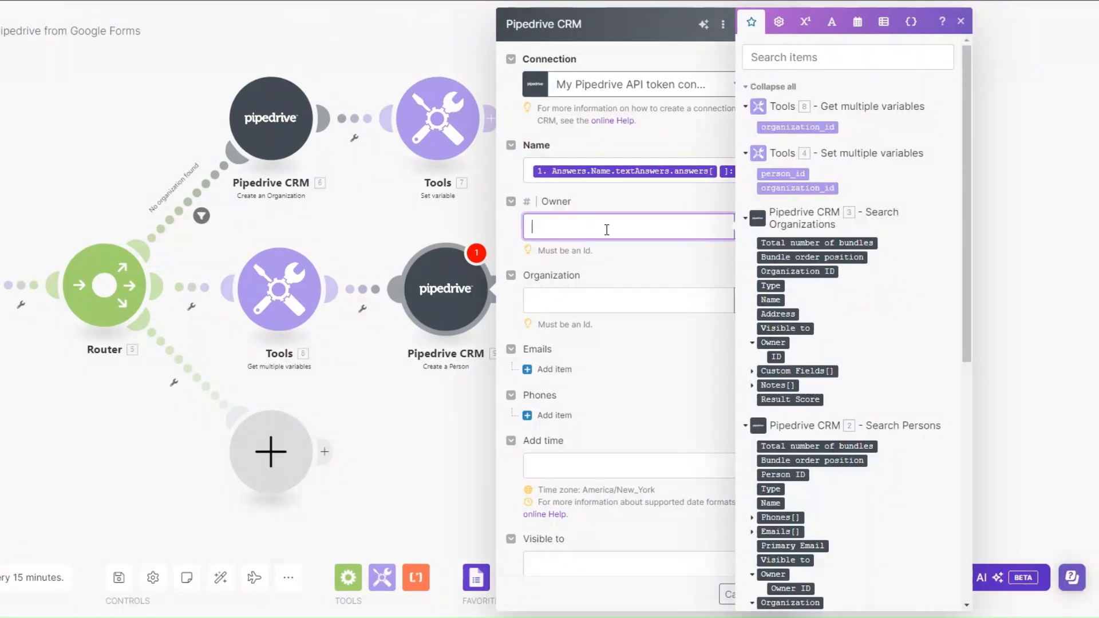
click(723, 273)
click(751, 227)
click(887, 221)
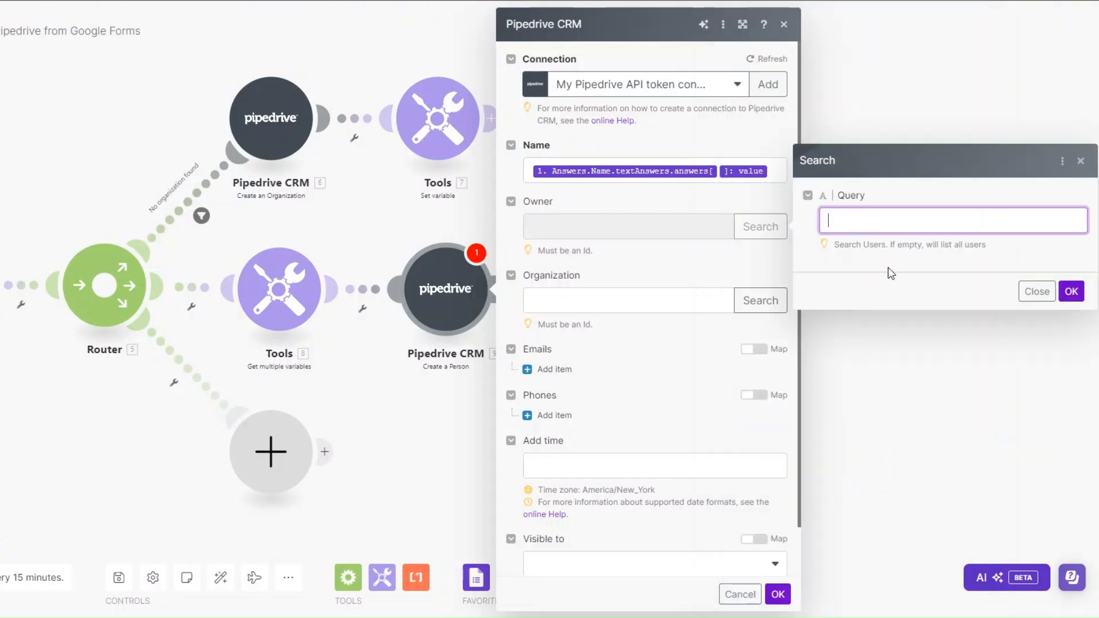
text(Denis)
click(1081, 292)
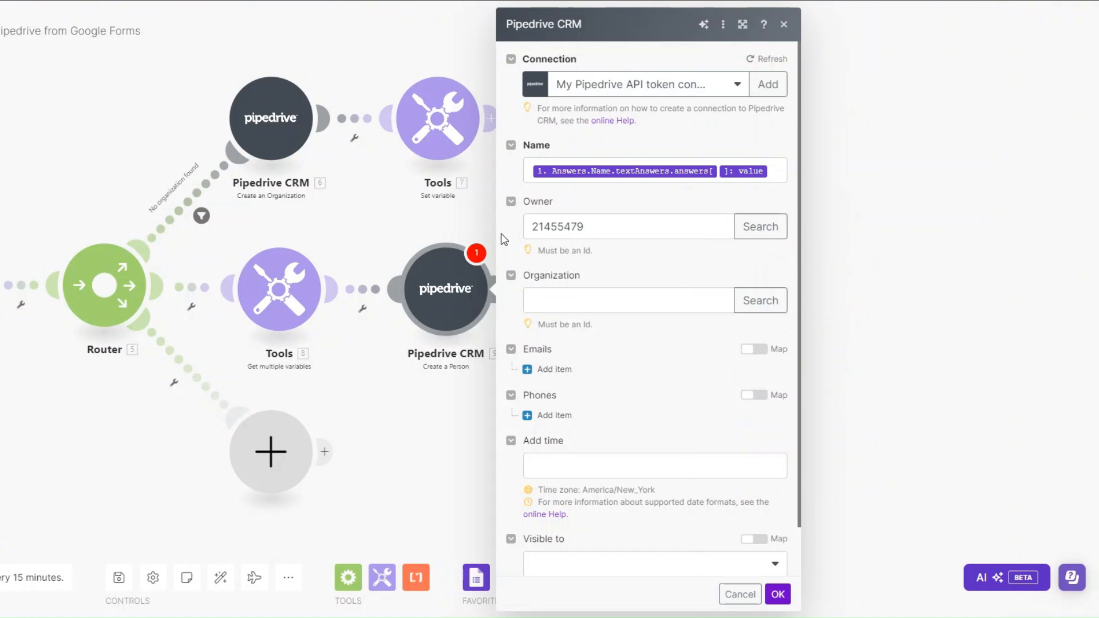
- Map the new person's Organization to organization_id from the Get multiple variables module
click(601, 300)
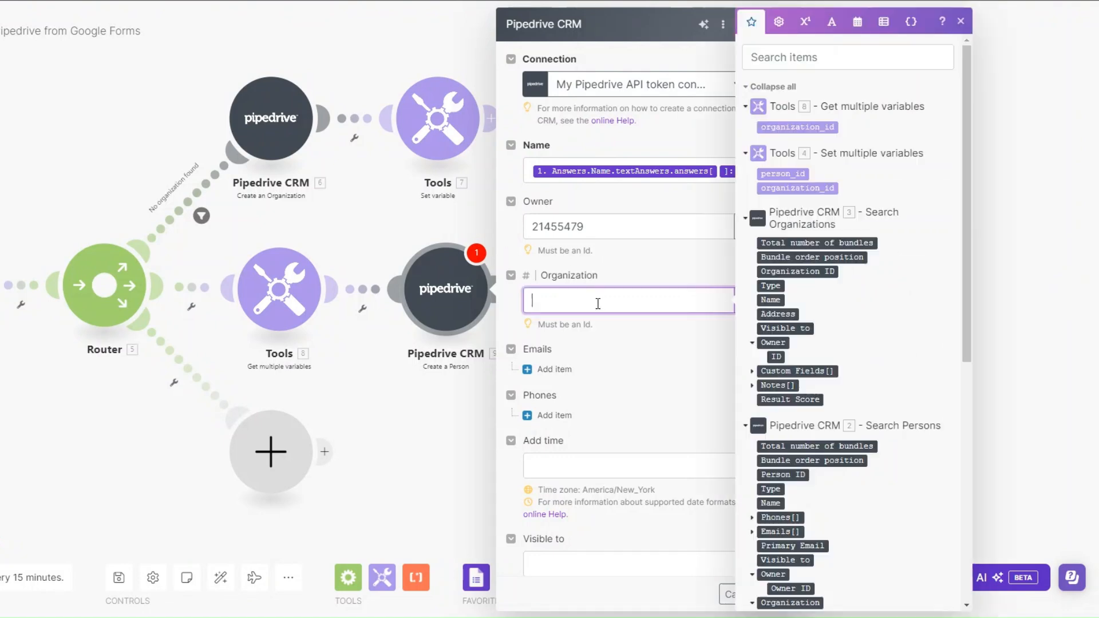
click(823, 126)
click(614, 409)
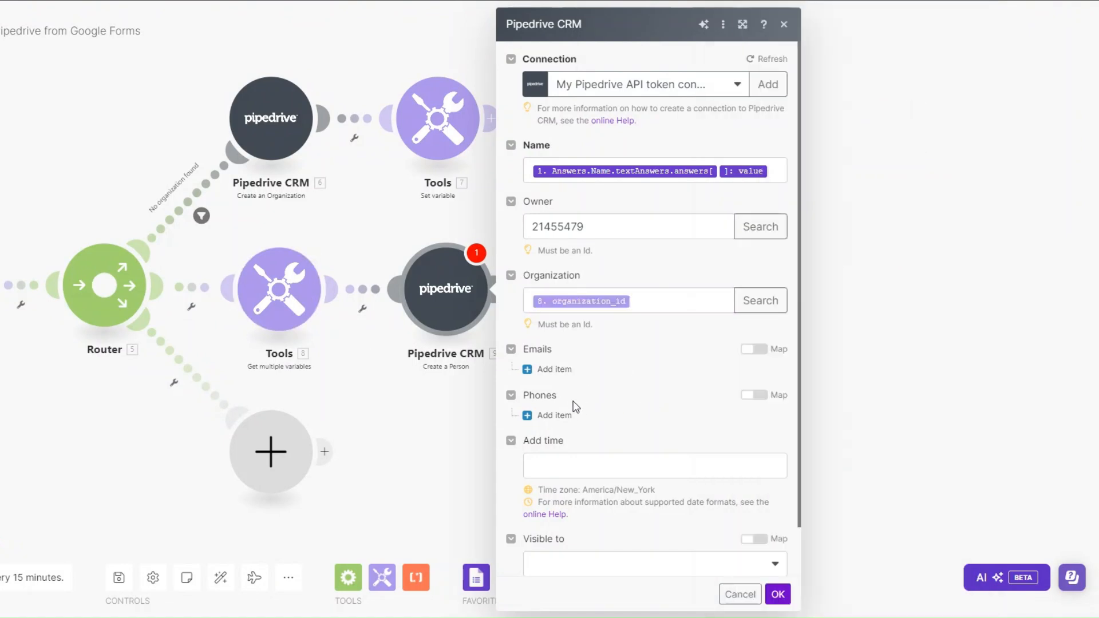
- Add an email item to the new person with the label Work and the value email
click(552, 370)
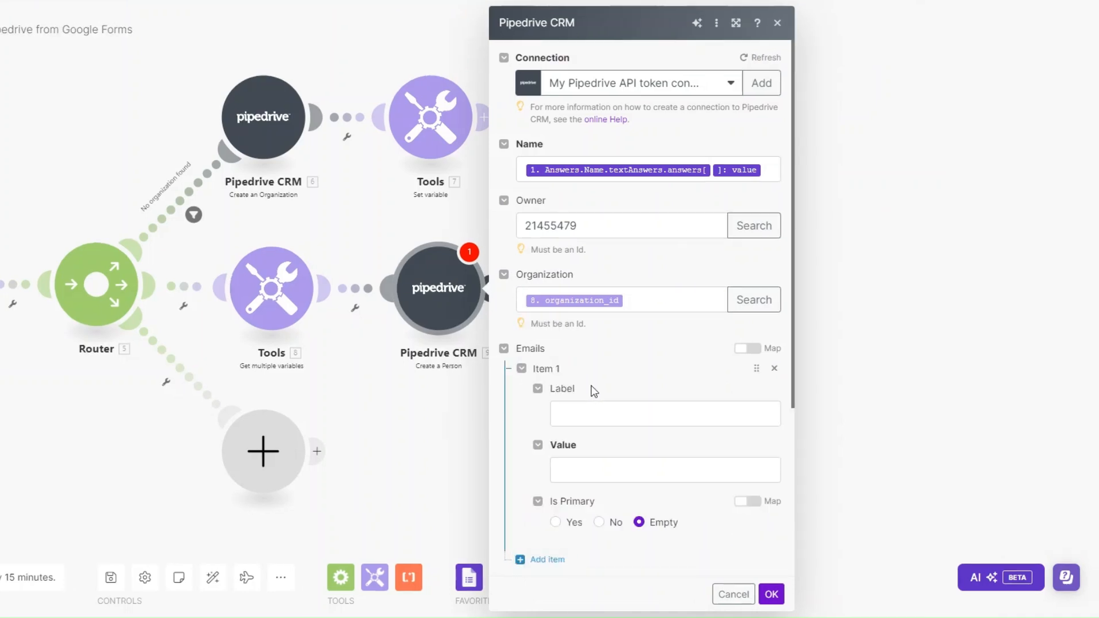
click(587, 407)
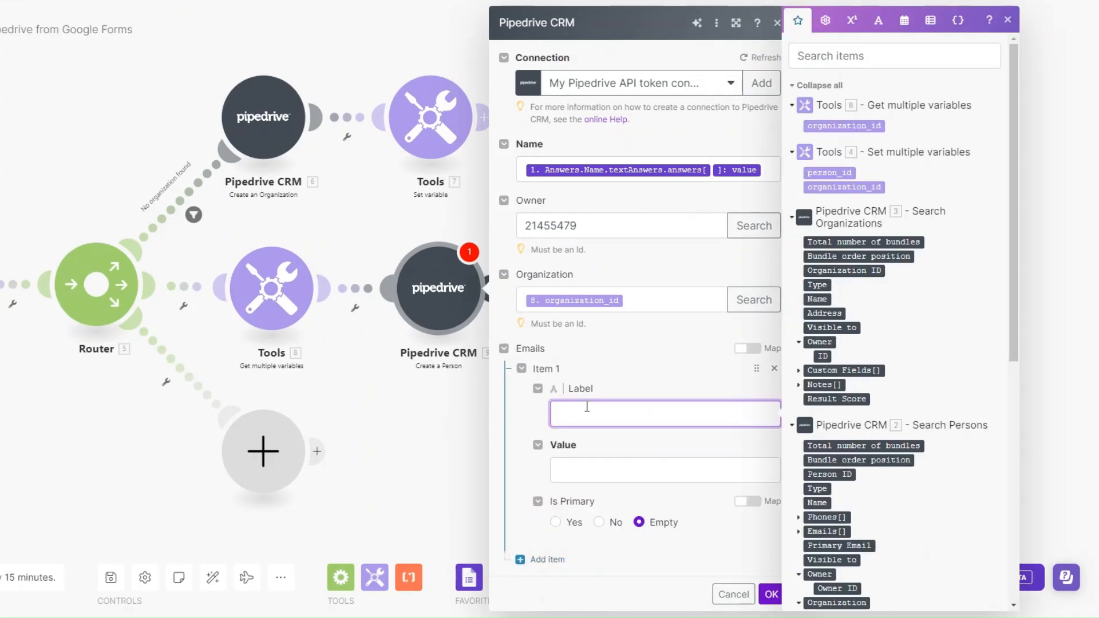
text(Work)
click(579, 469)
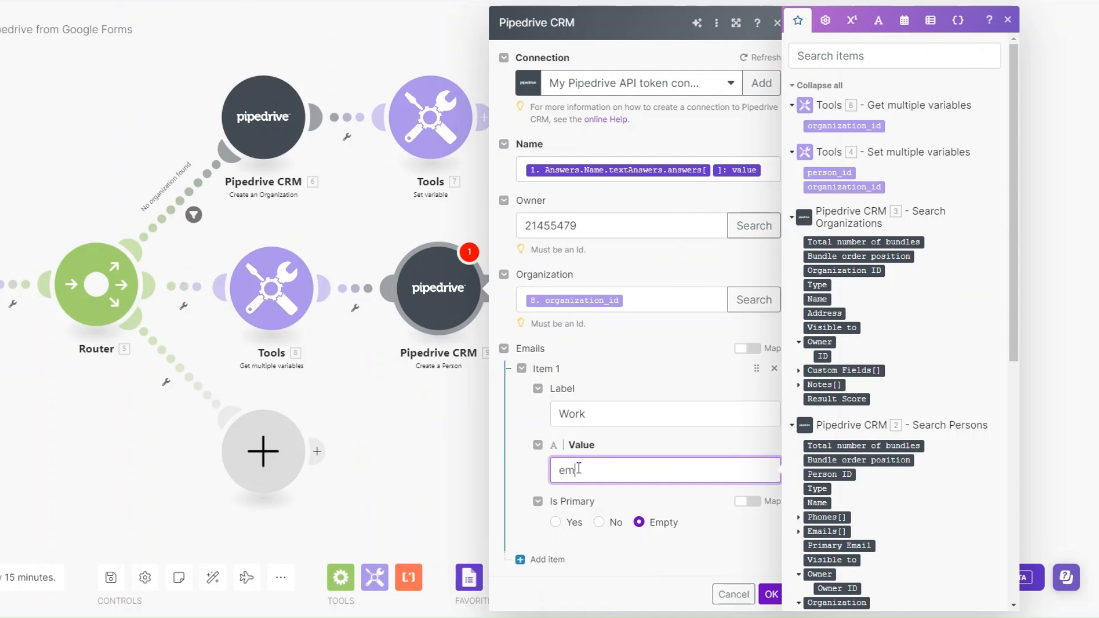
- Set the new person's visibility to Entire company (shared) and save the Create a Person module
scroll(579, 471, down, 5)
click(580, 515)
click(598, 516)
click(599, 516)
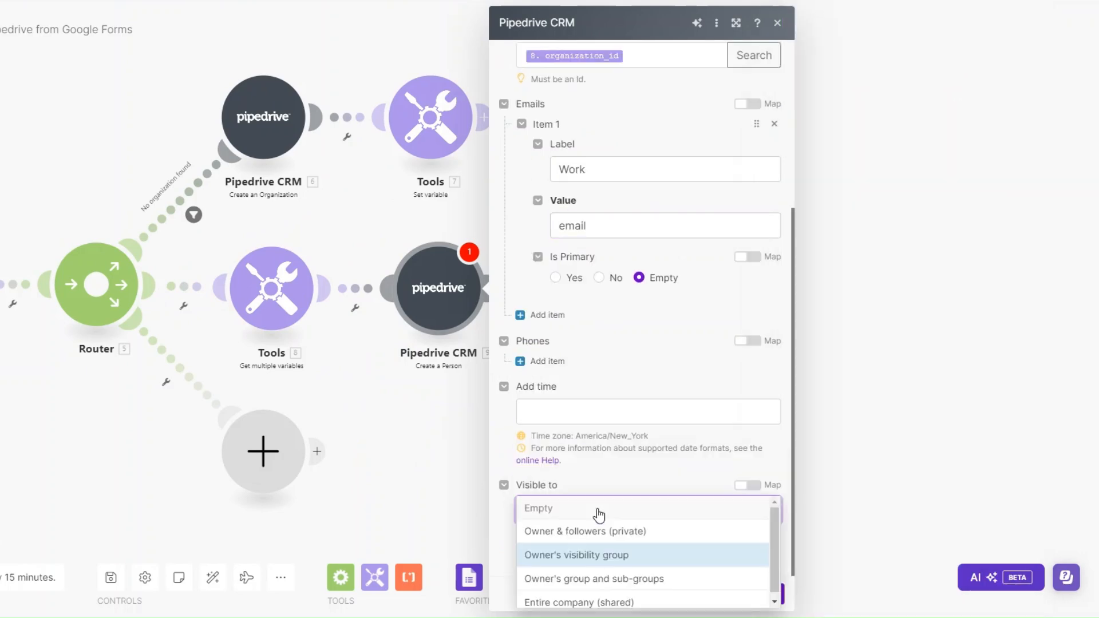
click(632, 601)
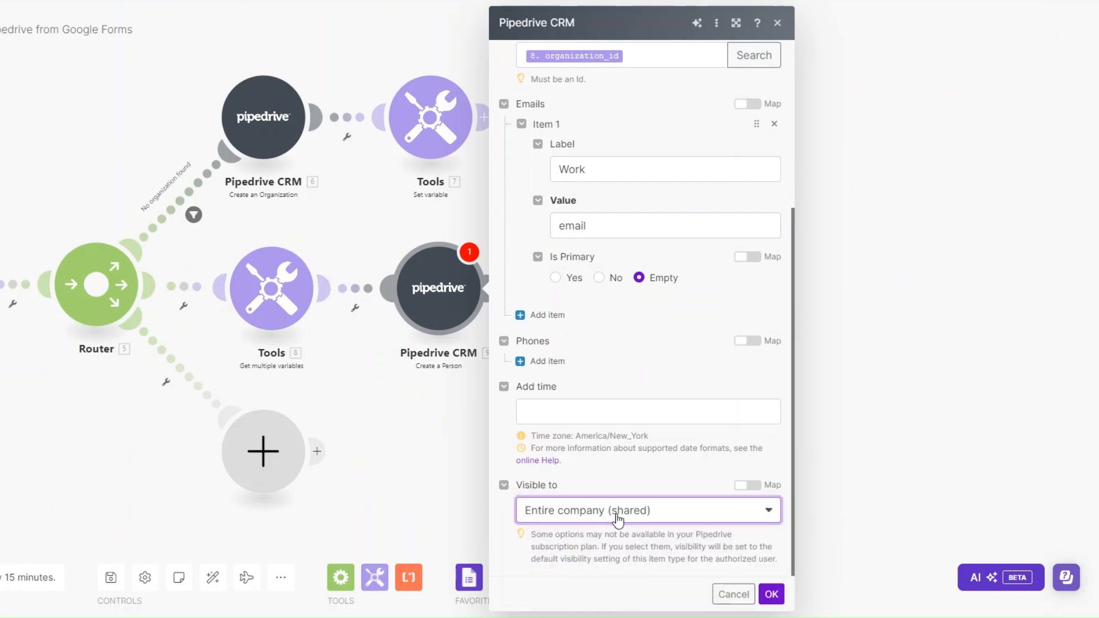
click(462, 446)
- Add a Tools Set variable module after Create a Person that stores its Person ID as person_id
click(494, 288)
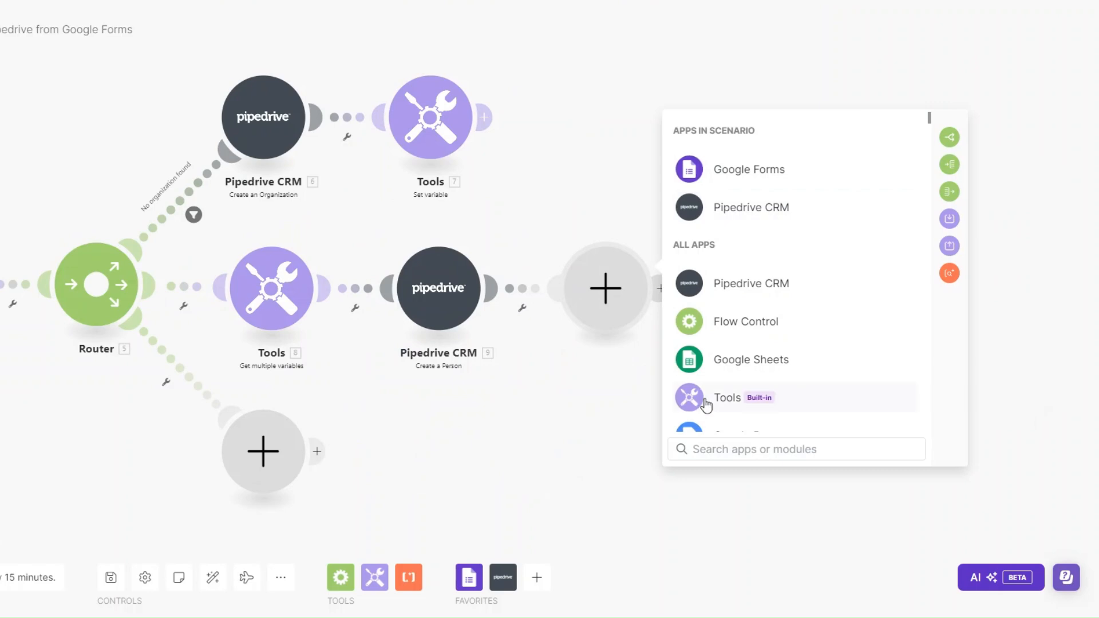
click(730, 397)
click(747, 411)
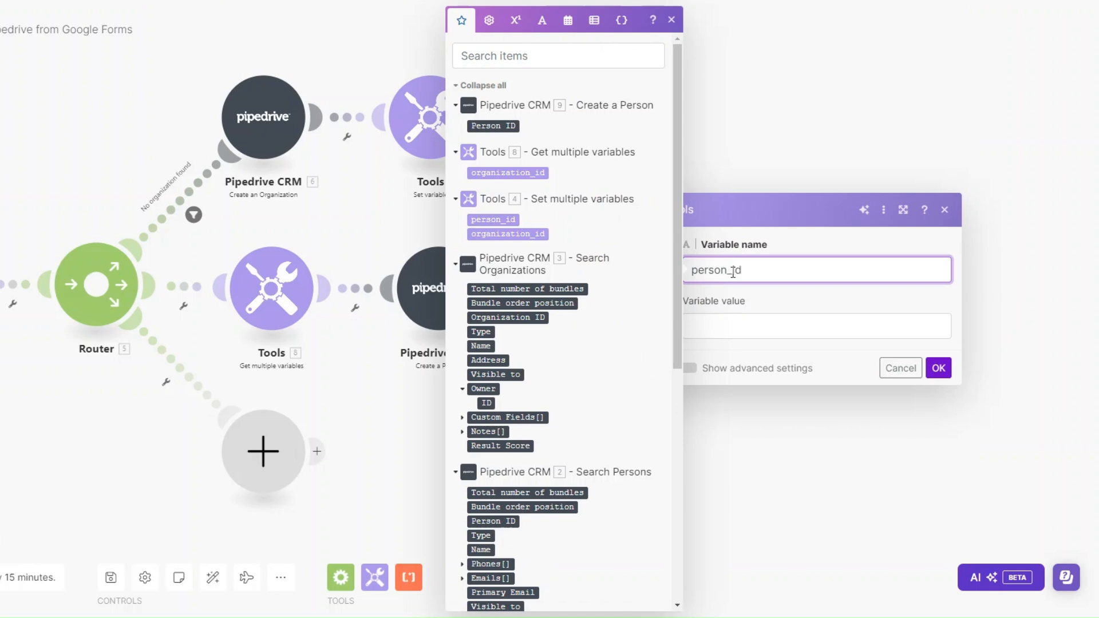
click(724, 325)
click(493, 125)
click(933, 371)
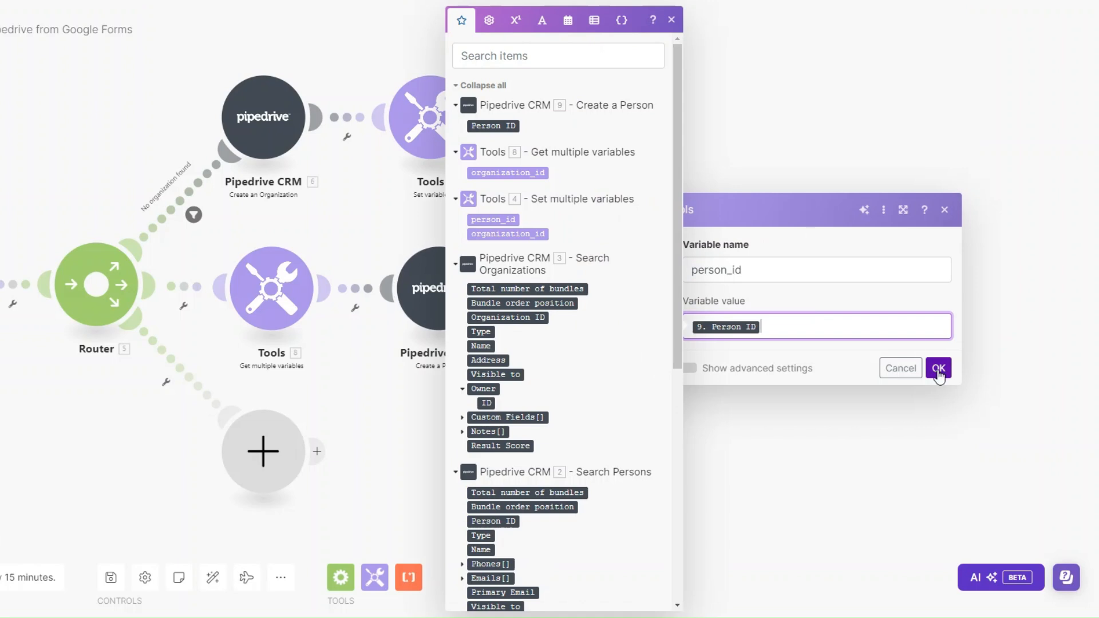
click(936, 369)
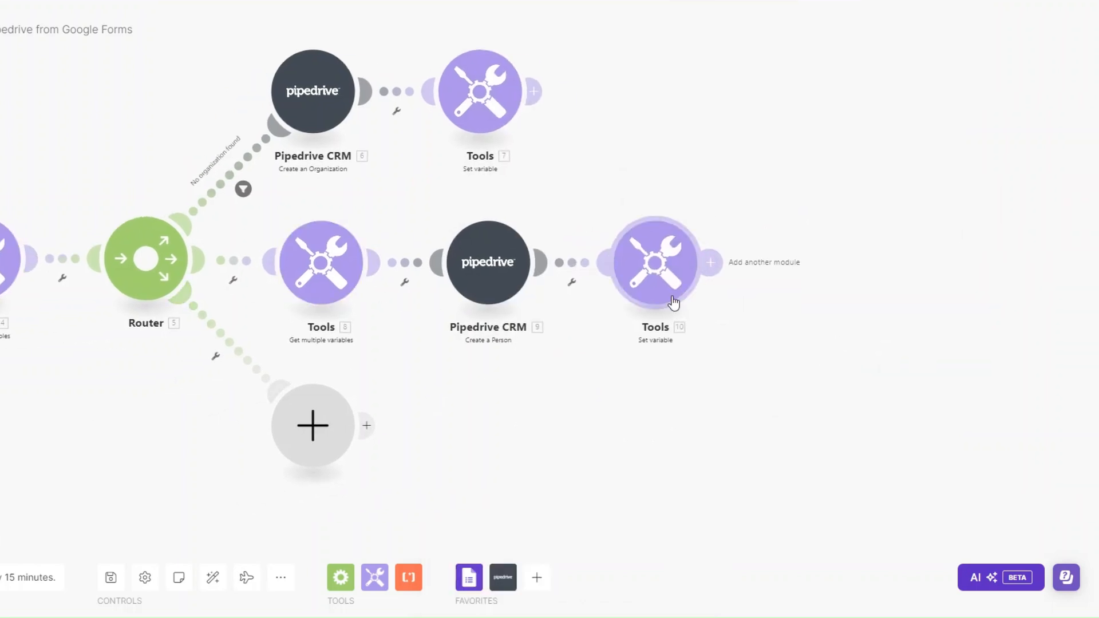
- Add a filter labelled "No person found" on the router's second route, requiring that person_id from Set multiple variables does not exist
click(231, 299)
click(237, 295)
click(299, 166)
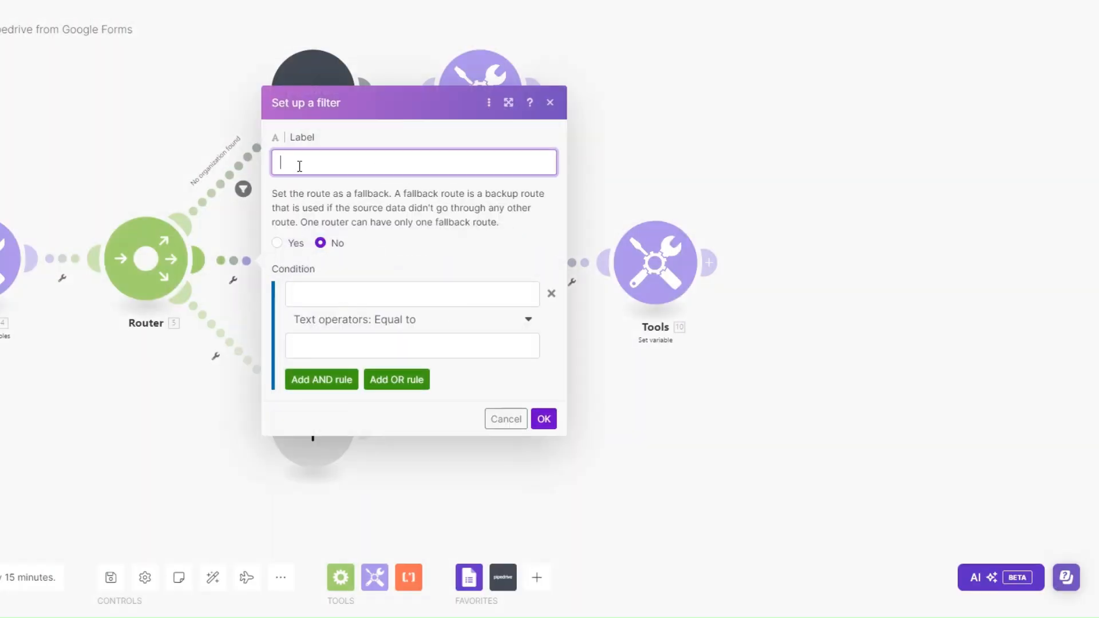
text(No person found)
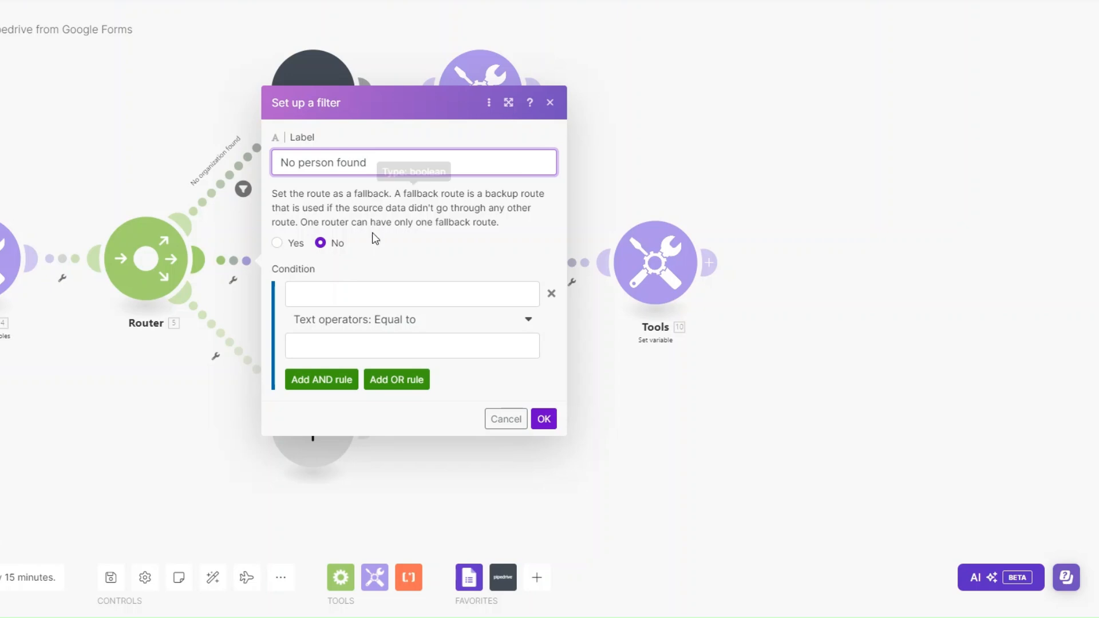
click(346, 292)
click(577, 127)
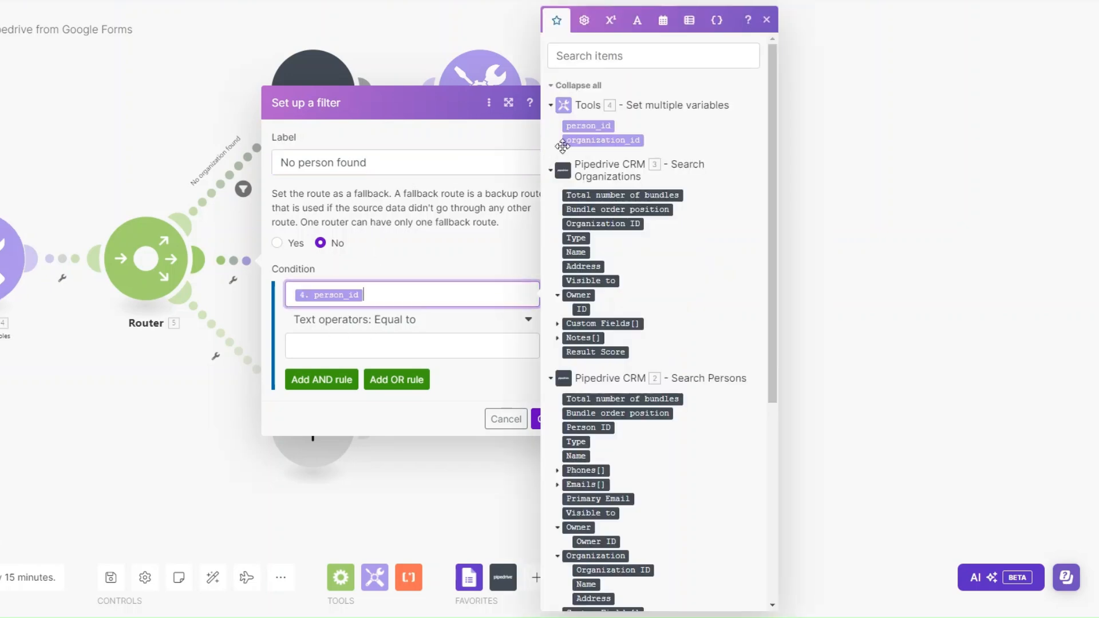
click(388, 319)
click(337, 405)
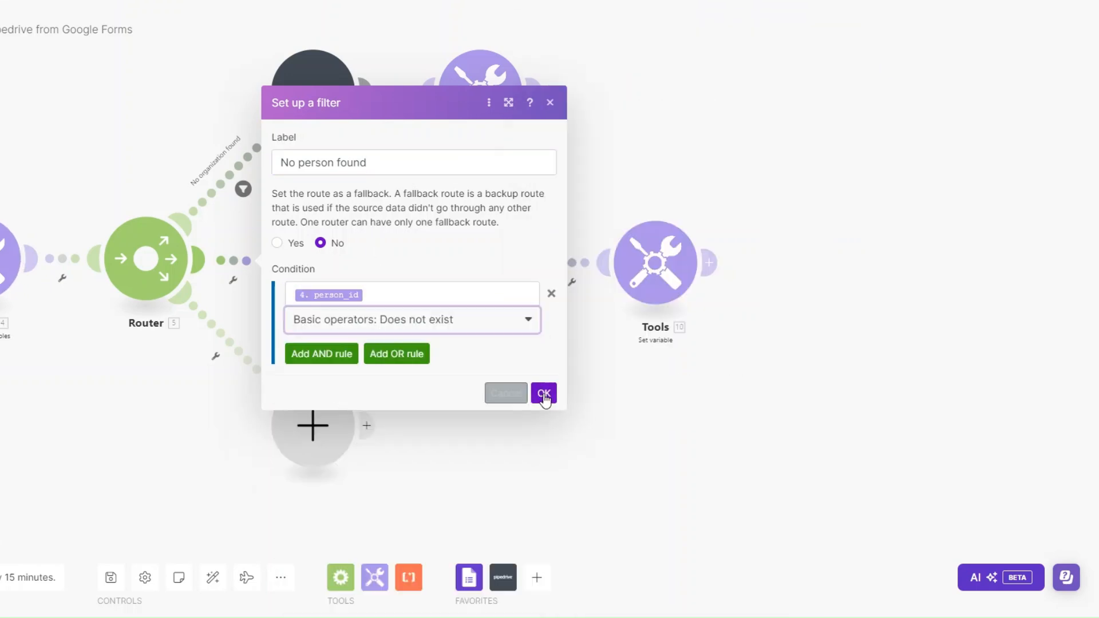
click(544, 393)
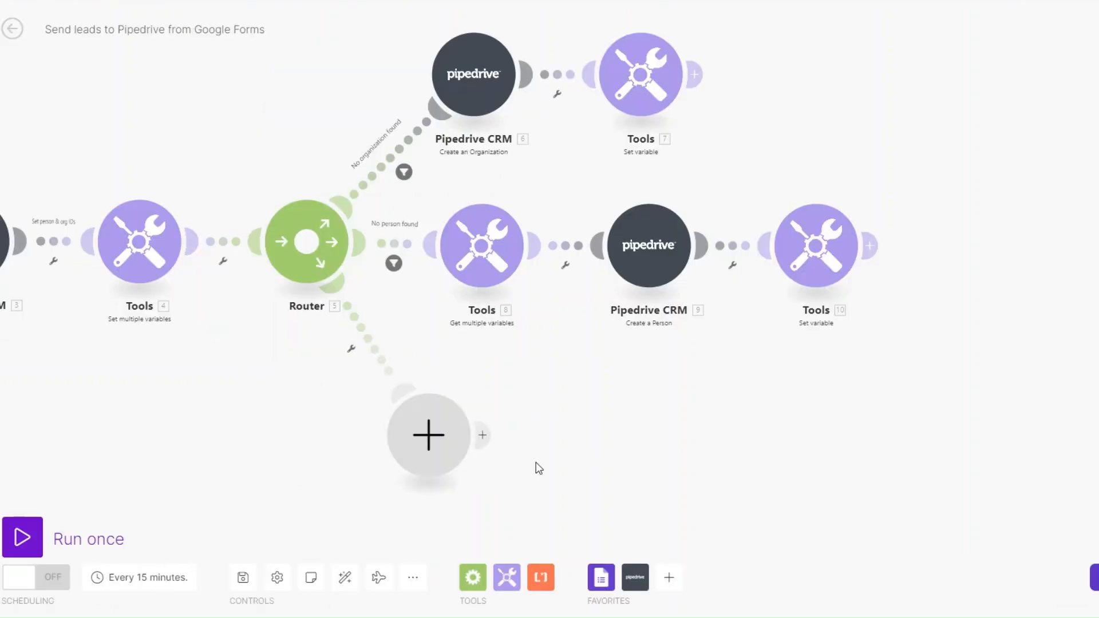
- Check the second route's Get multiple variables settings and add a Tools Get multiple variables module on the router's third route
click(492, 274)
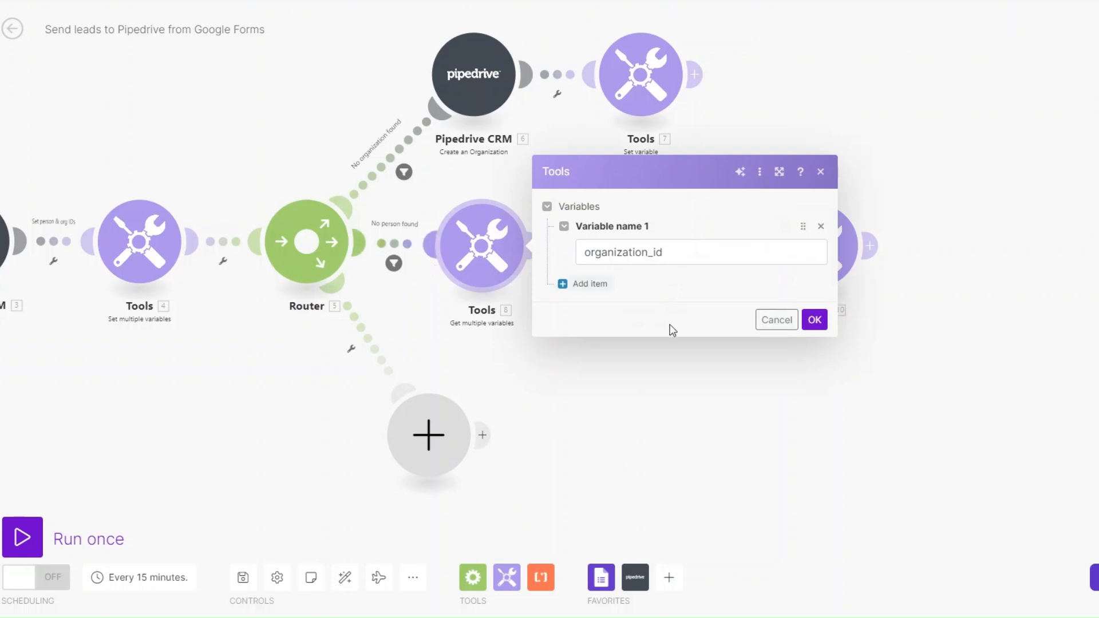
click(815, 319)
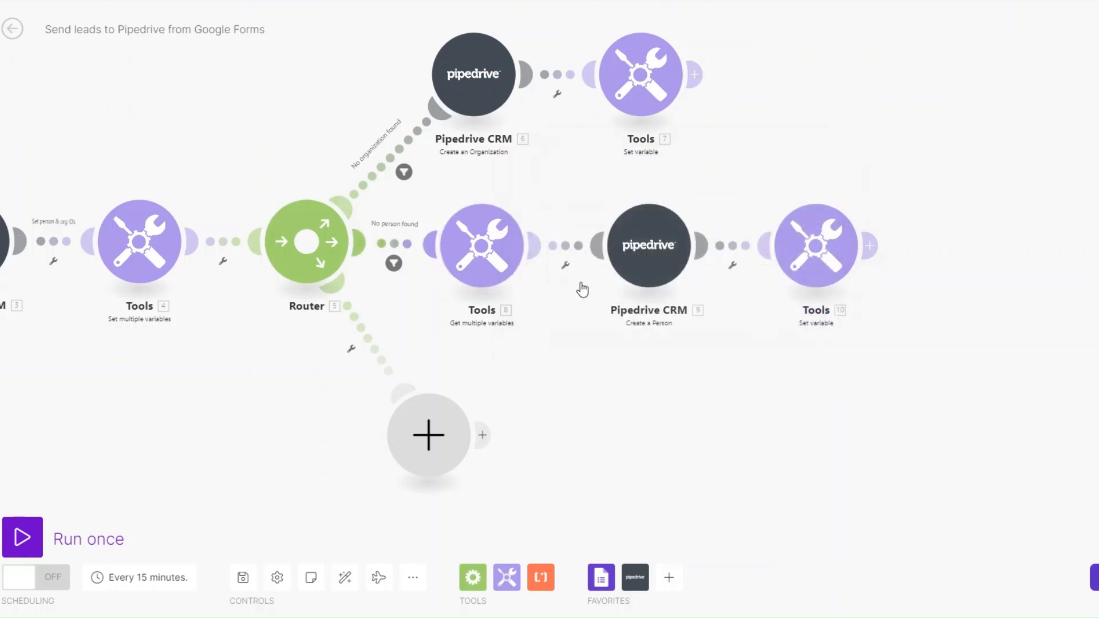
click(428, 437)
click(544, 544)
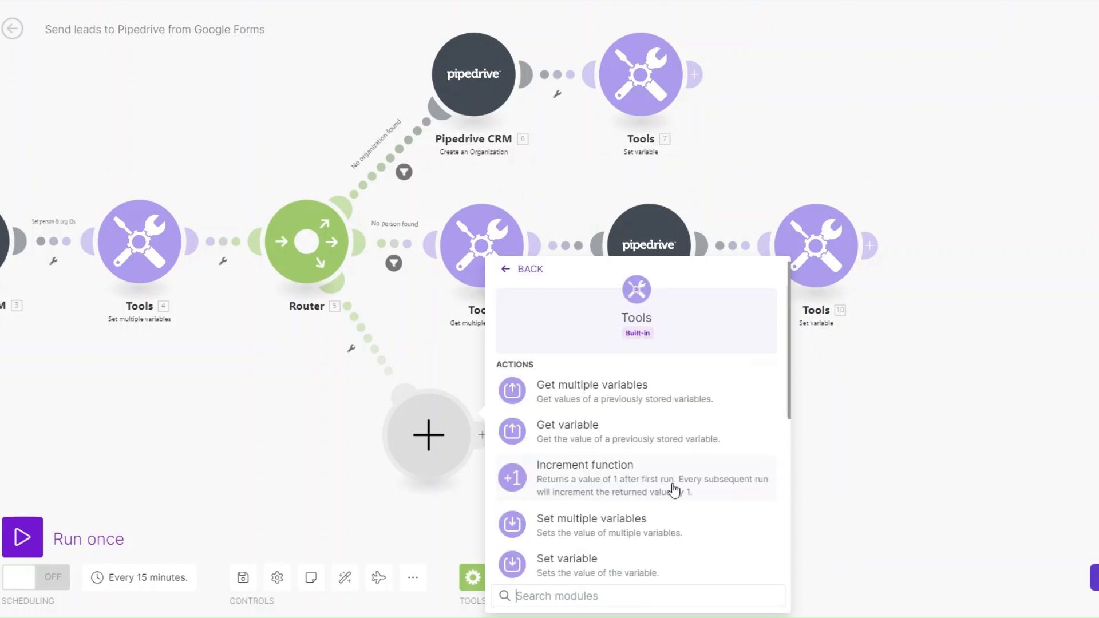
click(589, 386)
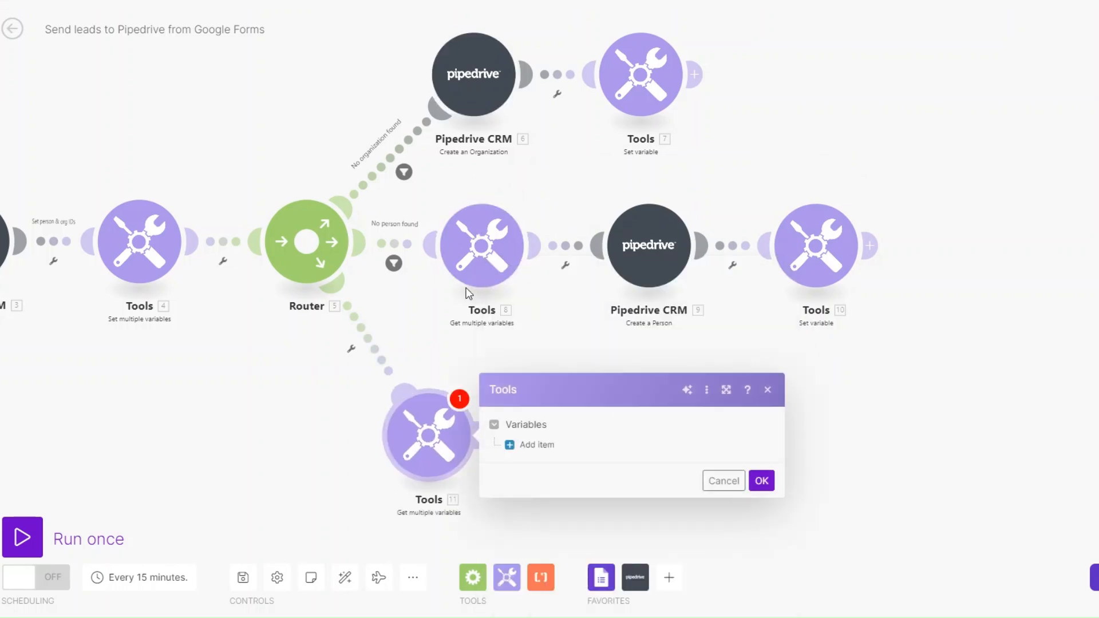
- Define person_id and organization_id as the variables to retrieve in the third route's Get multiple variables module
click(535, 445)
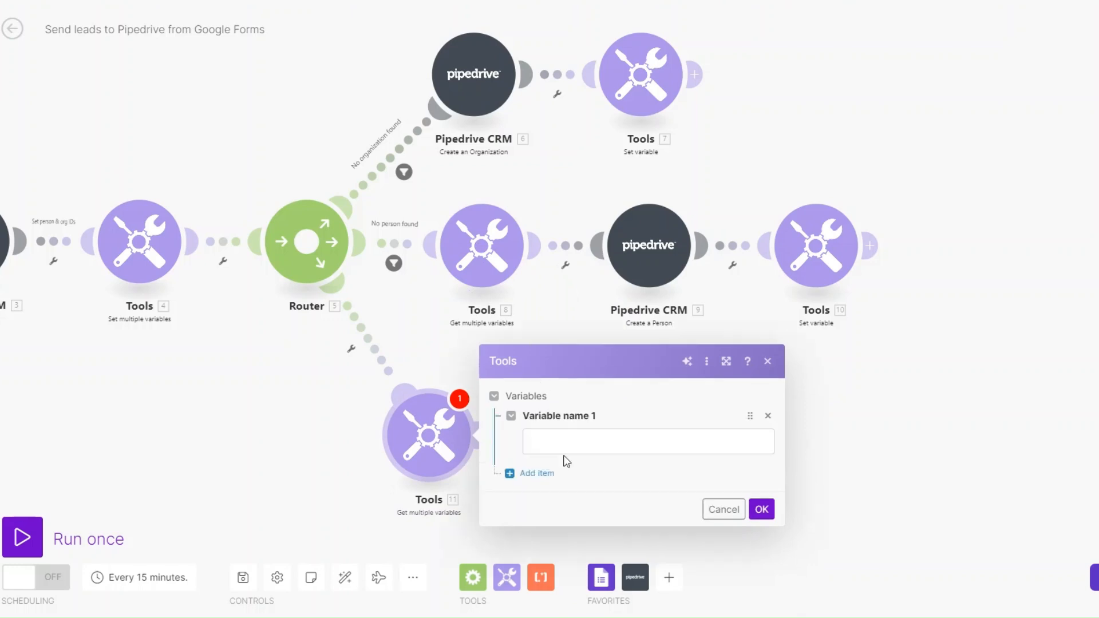
click(566, 438)
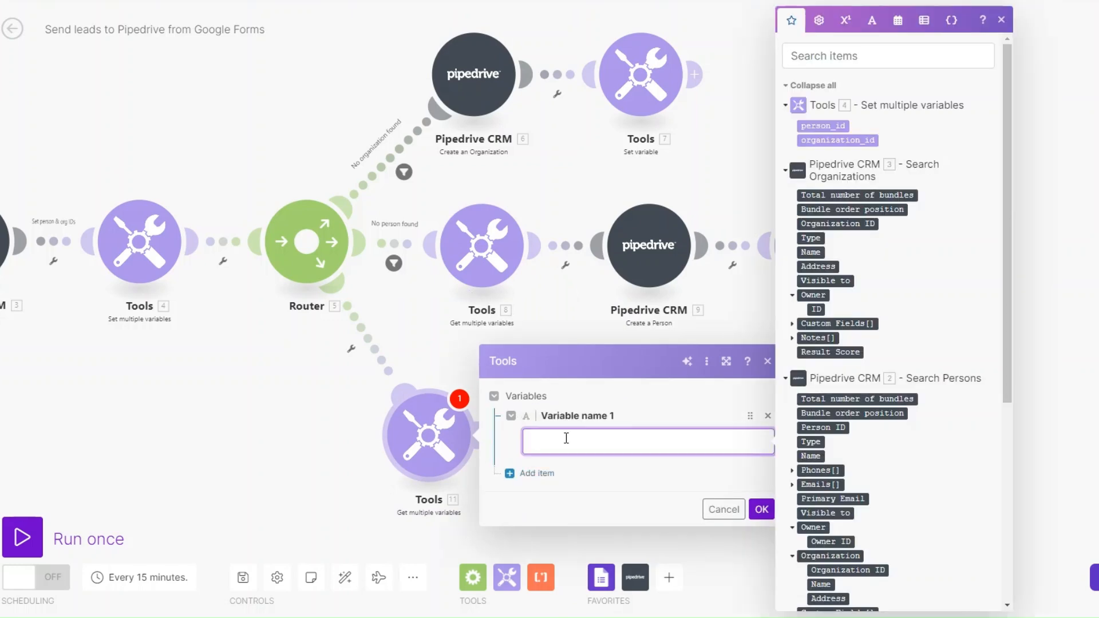
text(person_id)
click(537, 473)
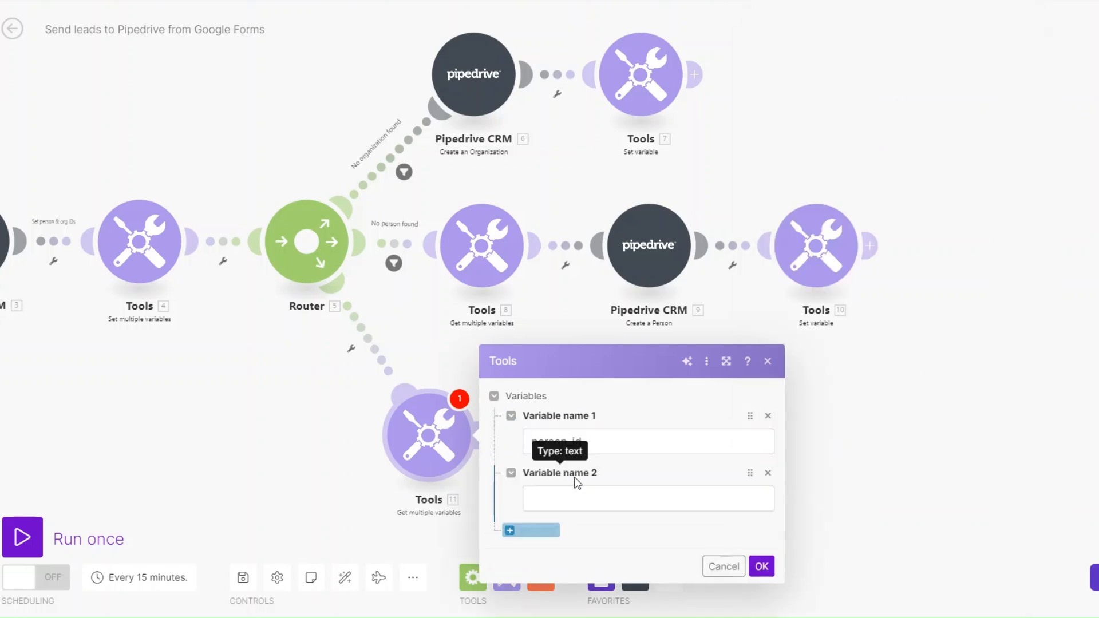
click(573, 473)
text(organization_id)
click(762, 538)
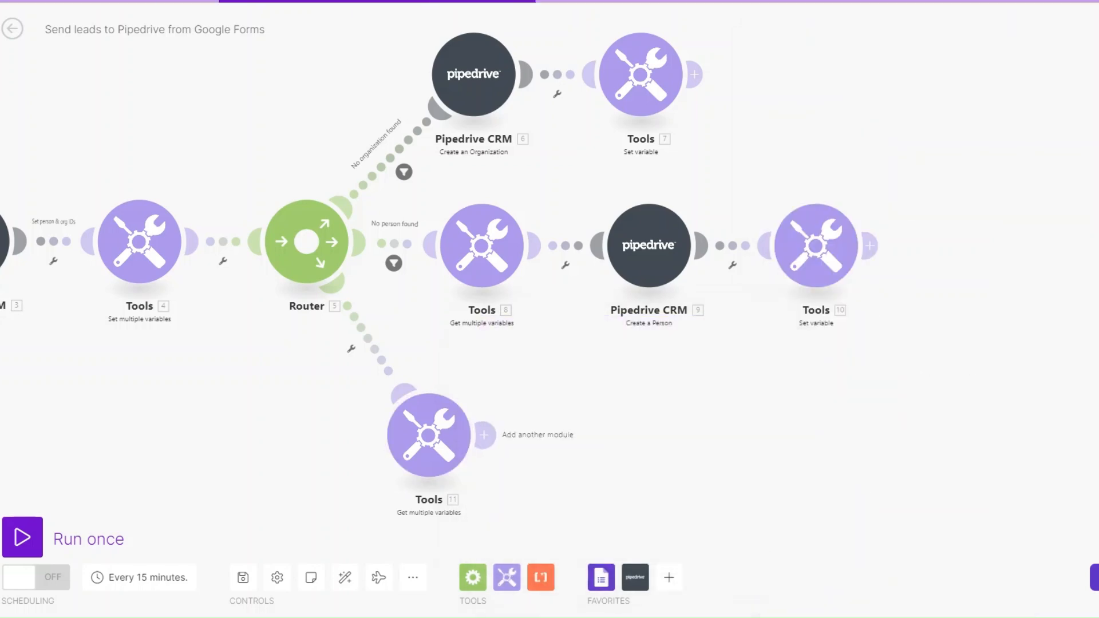
- Add a Pipedrive CRM Create a Lead module after the third route's Get multiple variables module
click(582, 447)
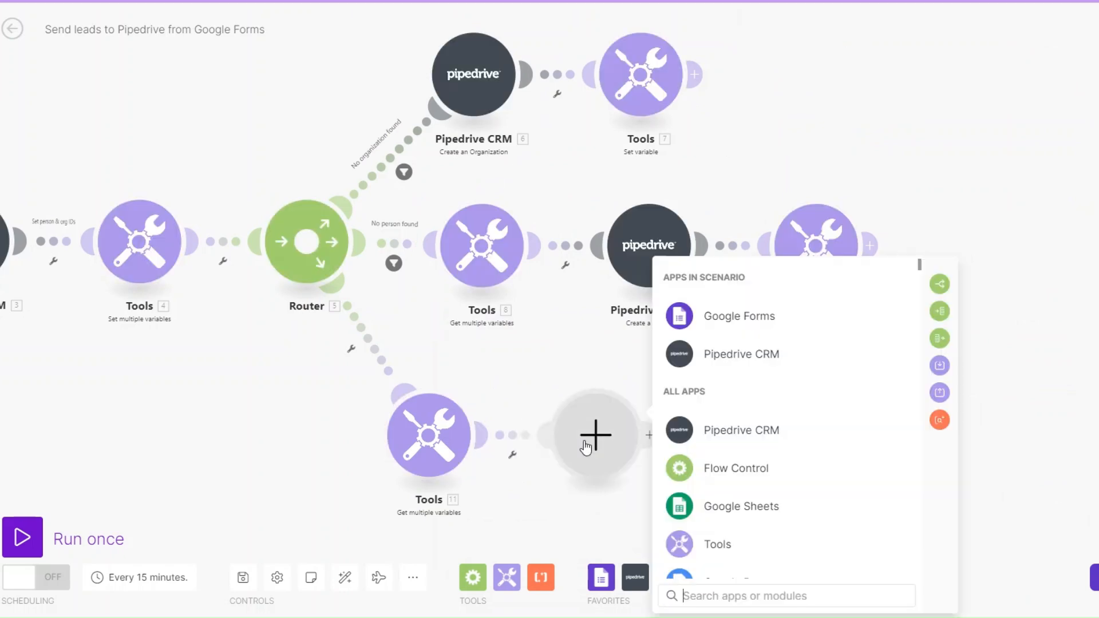
click(710, 430)
scroll(822, 491, down, 8)
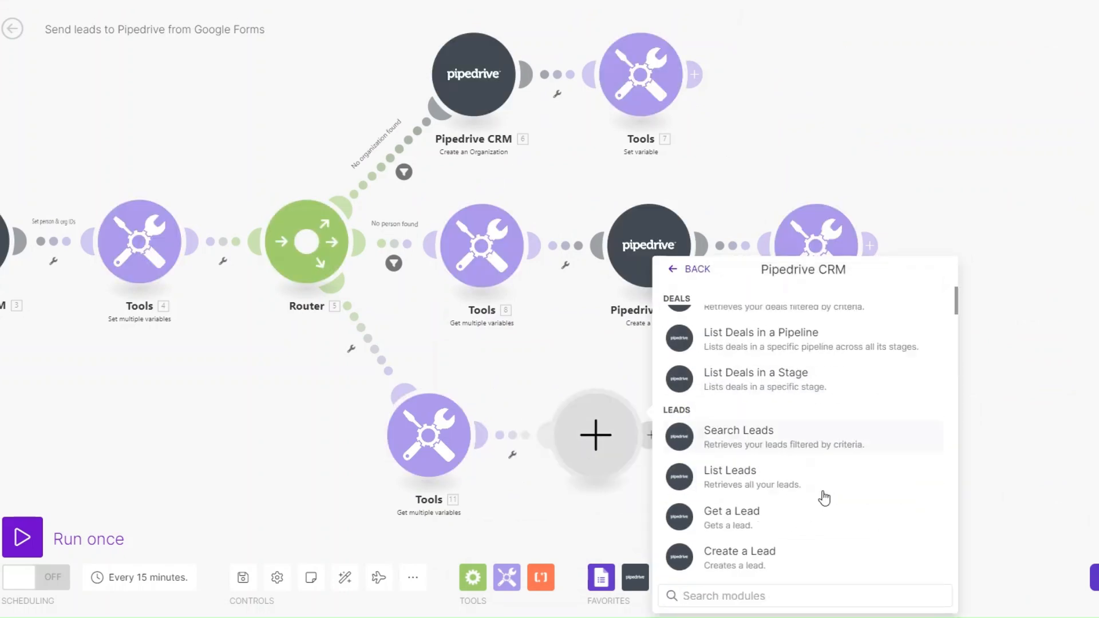
click(762, 376)
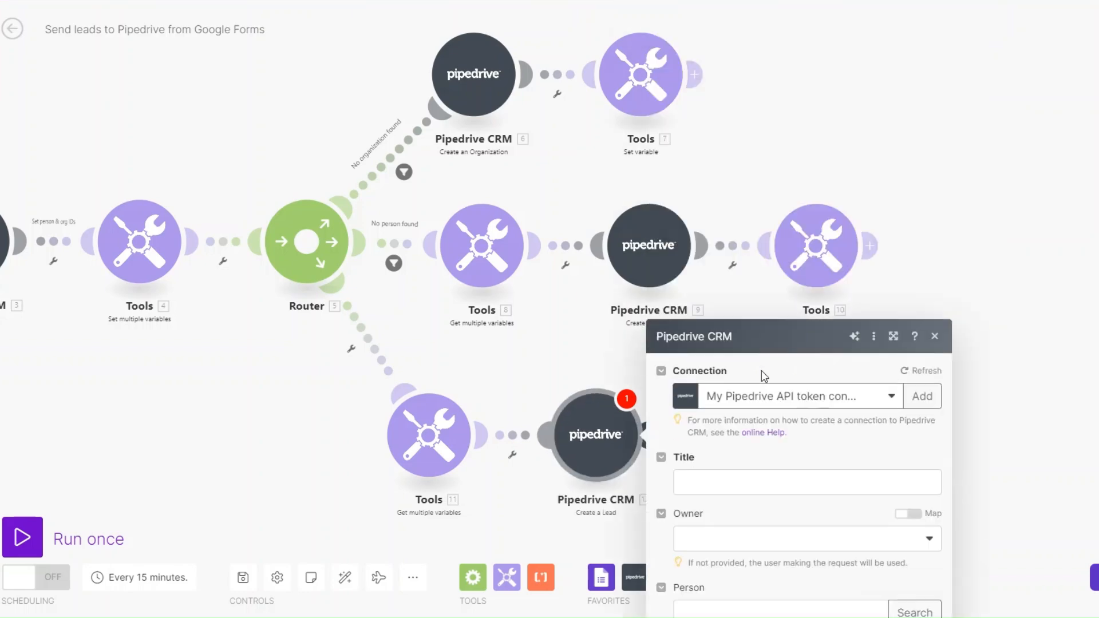
- Map the lead's Title to the text answer value of the Google Forms Name question and choose the lead's owner
click(717, 168)
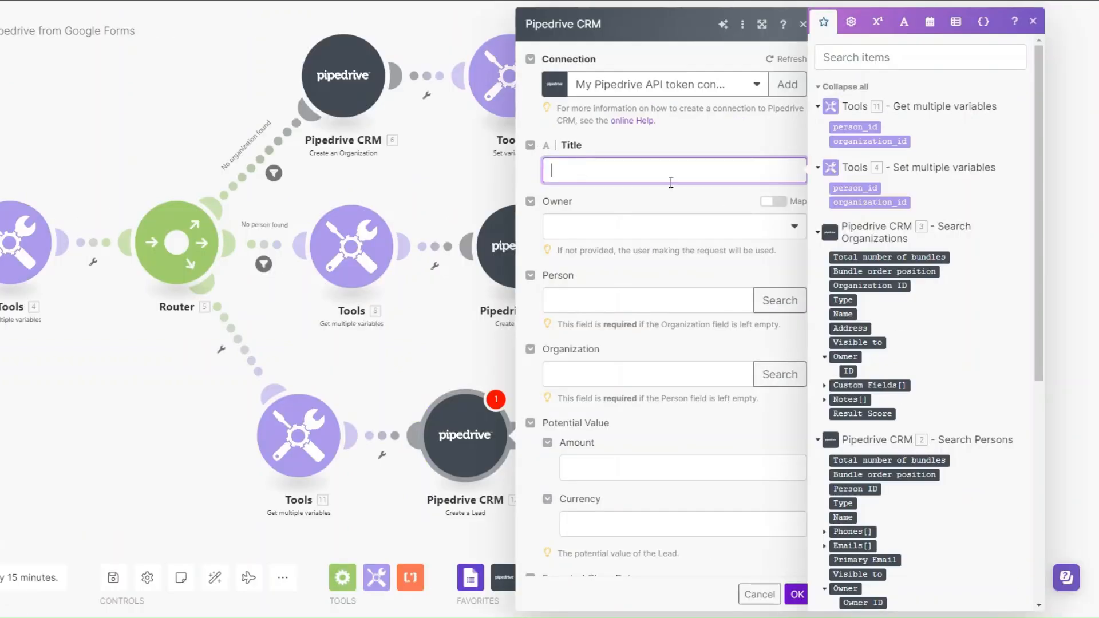
scroll(902, 397, down, 6)
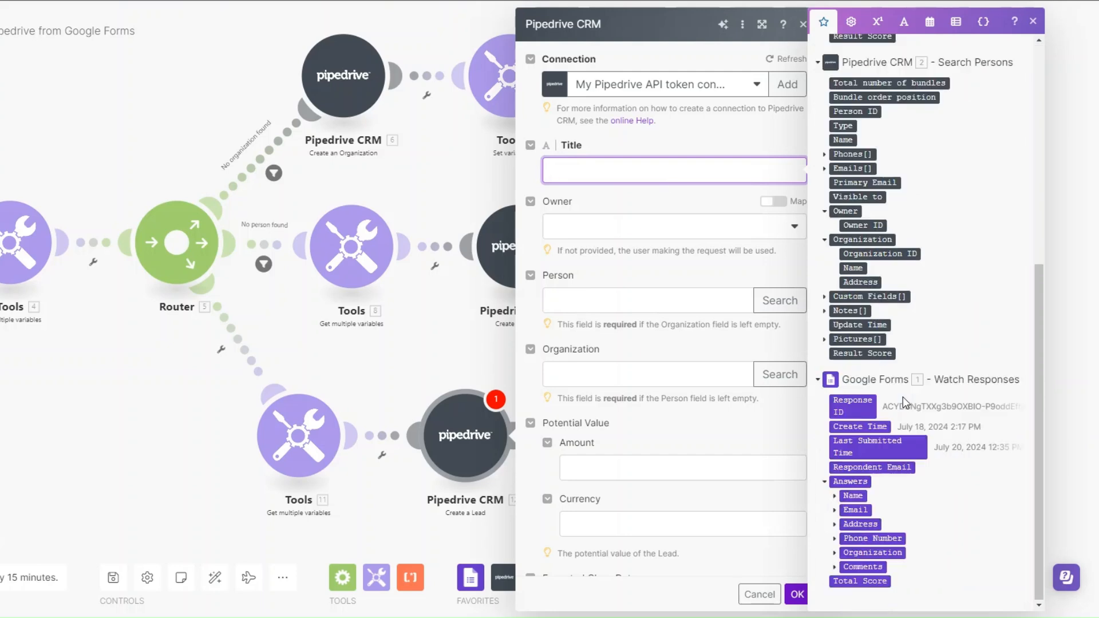
click(840, 498)
click(846, 540)
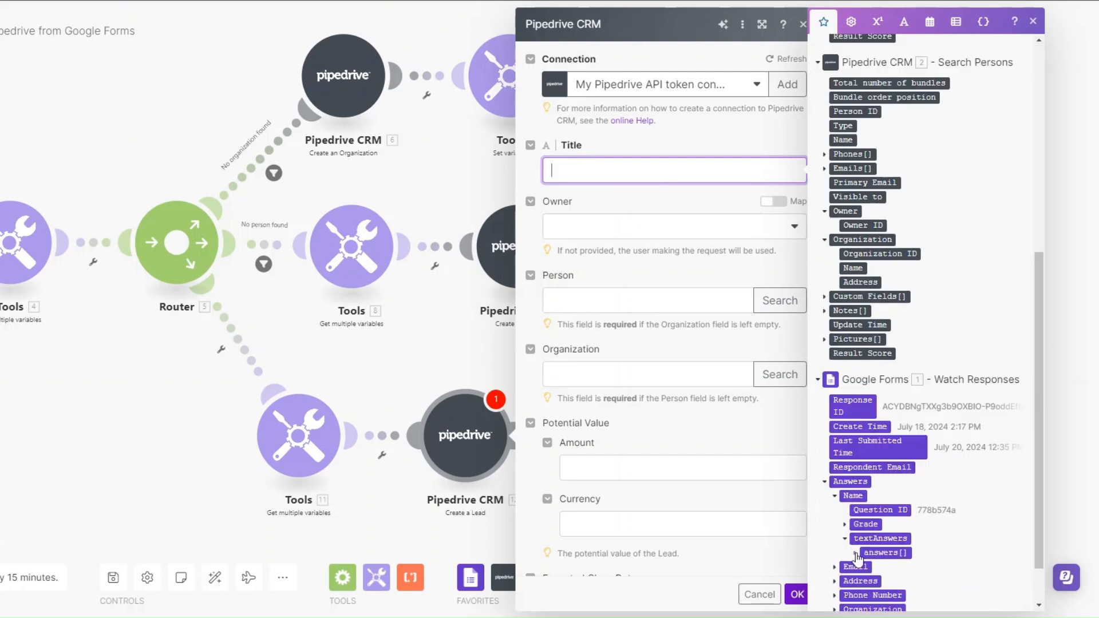
click(857, 556)
click(880, 566)
click(620, 236)
click(616, 275)
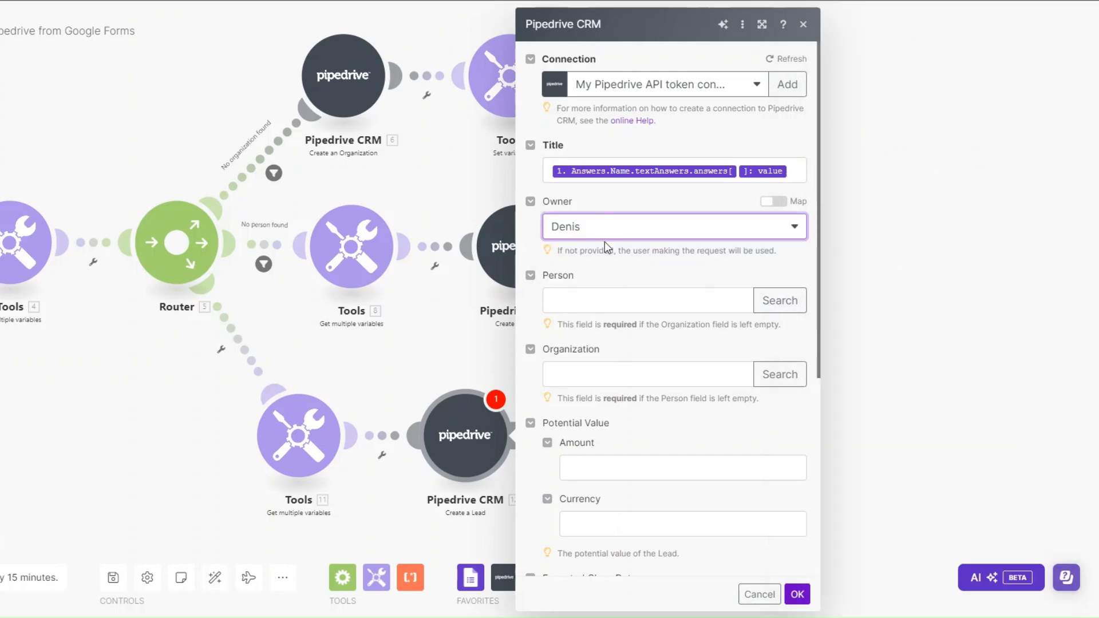
- Map the lead's Person to person_id and its Organization to organization_id from the third route's Get multiple variables module
click(607, 299)
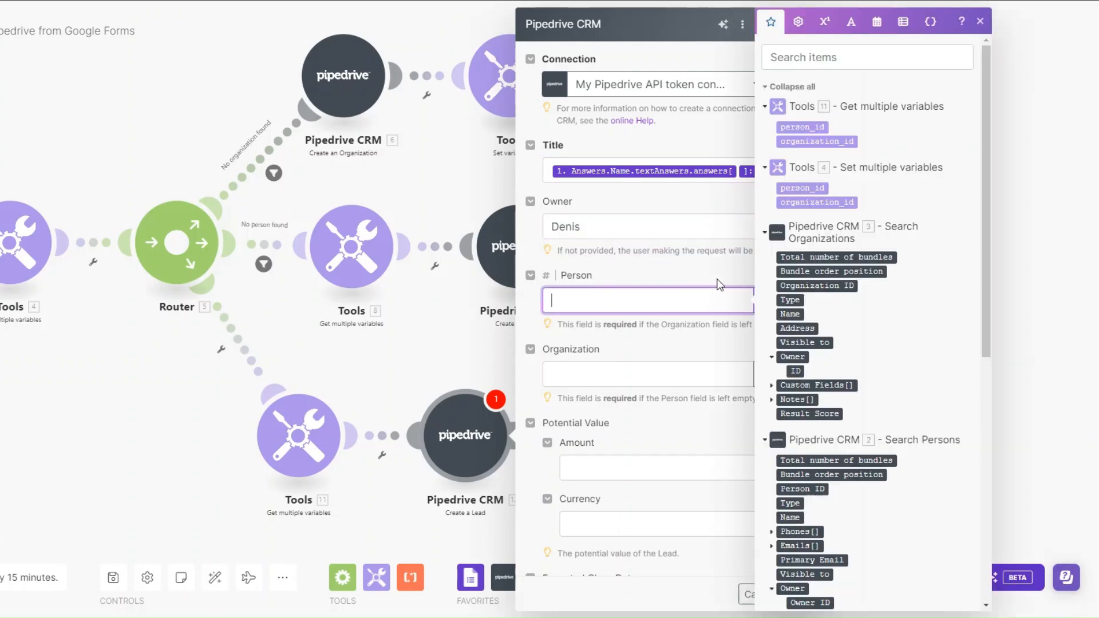
click(802, 127)
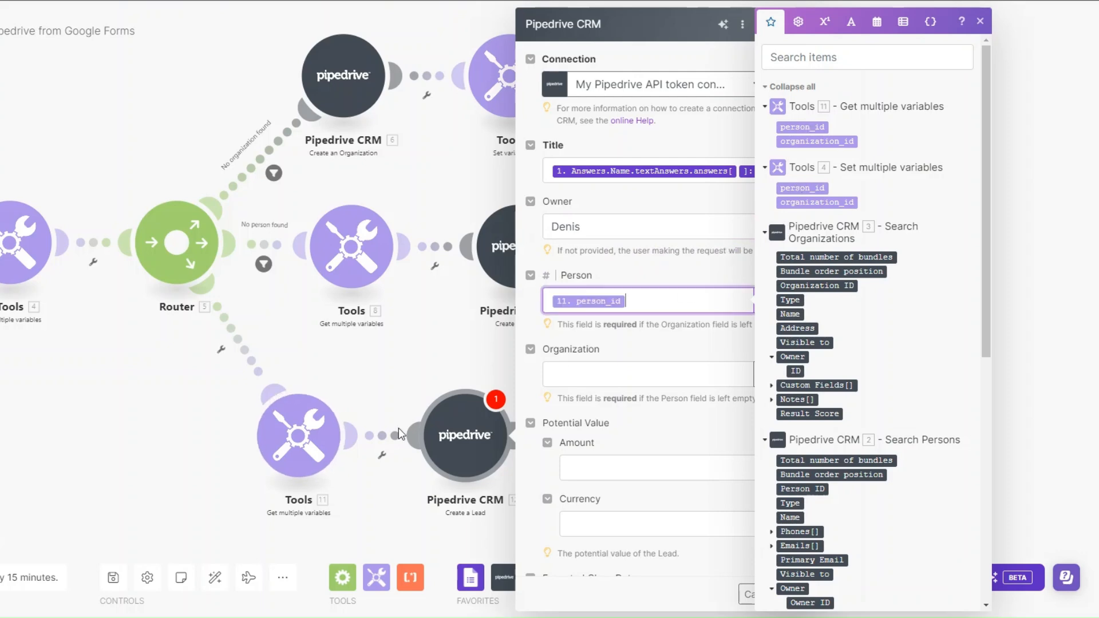
click(585, 375)
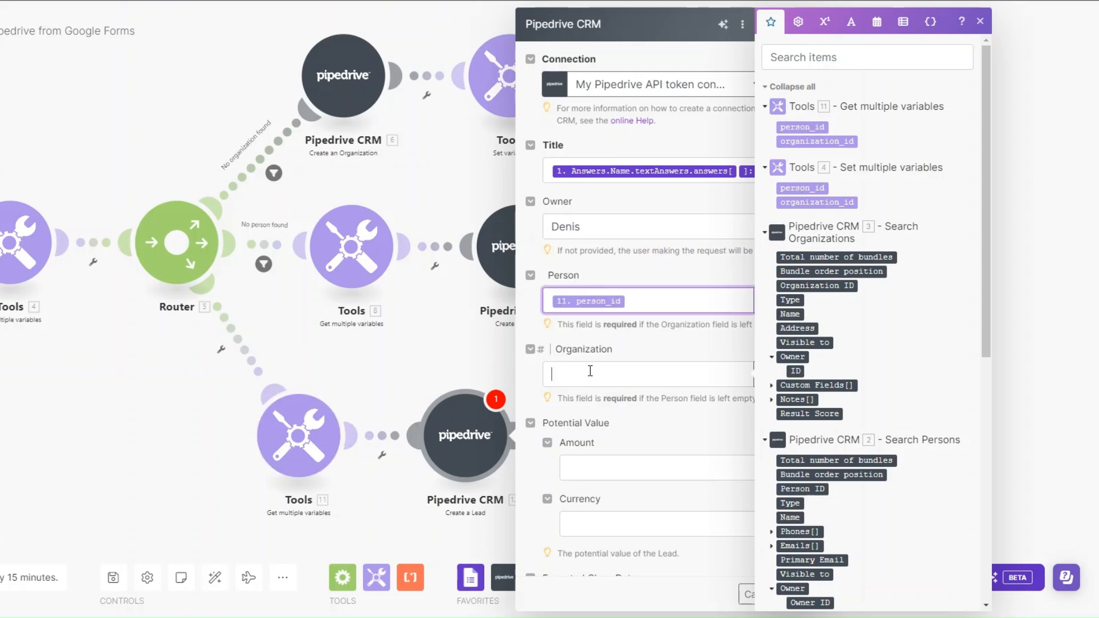
click(817, 141)
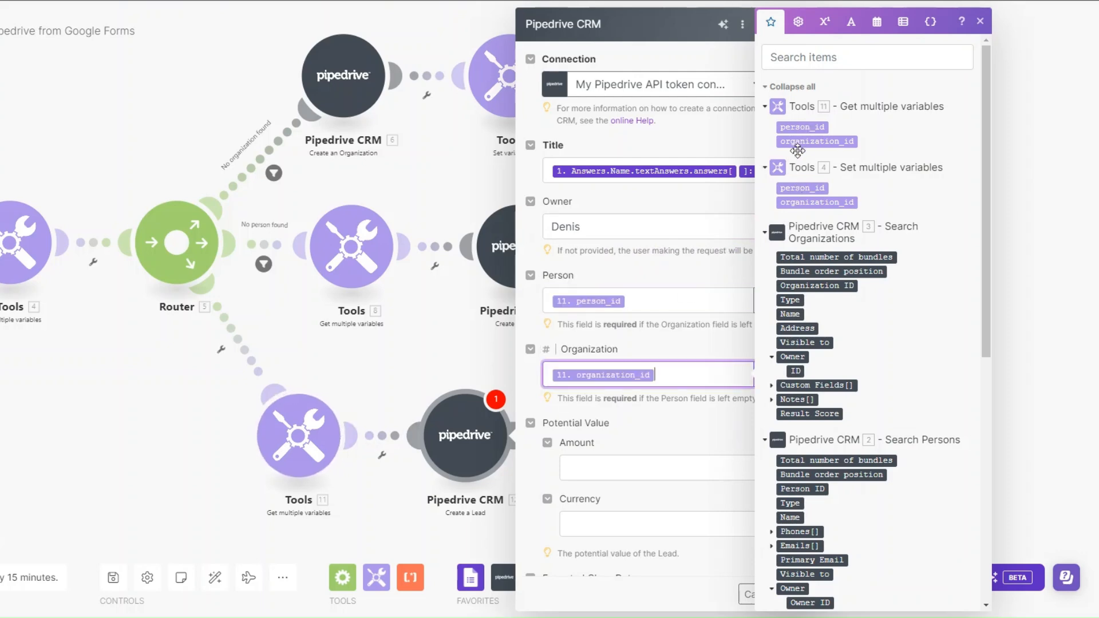
- Set the lead's visibility to Entire company (shared) and save the Create a Lead module
scroll(612, 452, down, 5)
click(611, 448)
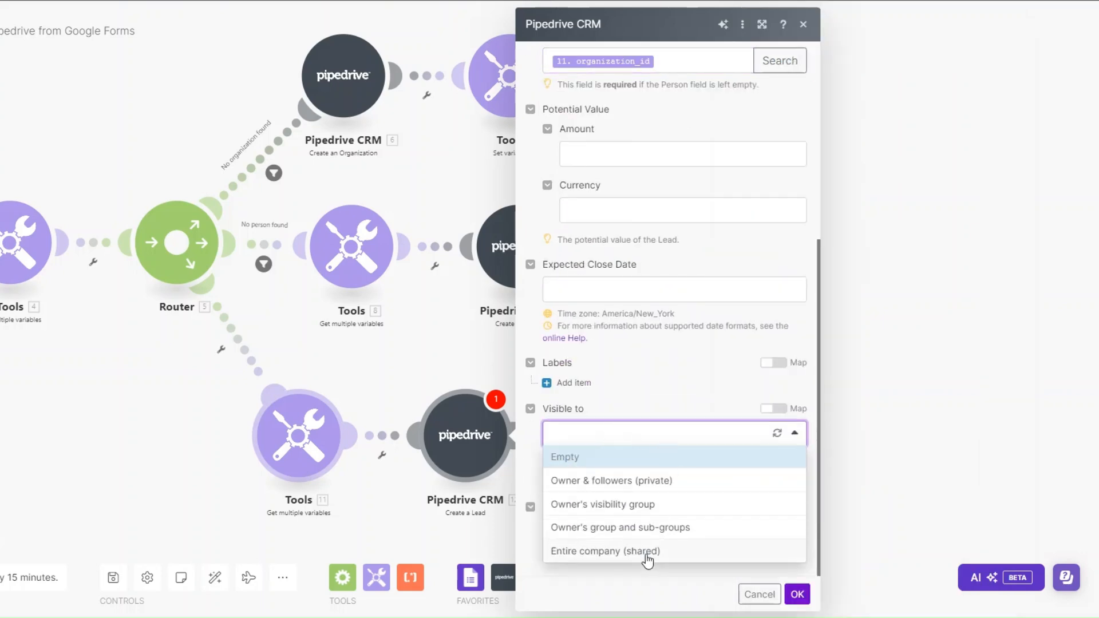
click(645, 555)
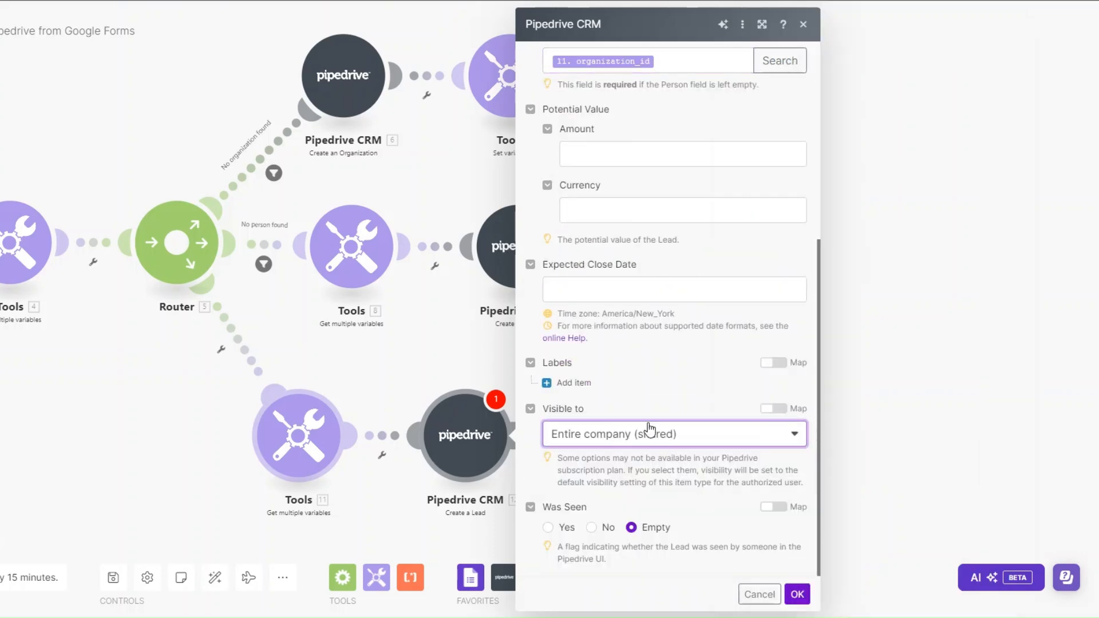
click(798, 595)
- Auto-align the scenario's modules on the canvas
drag(110, 413, 318, 444)
click(216, 578)
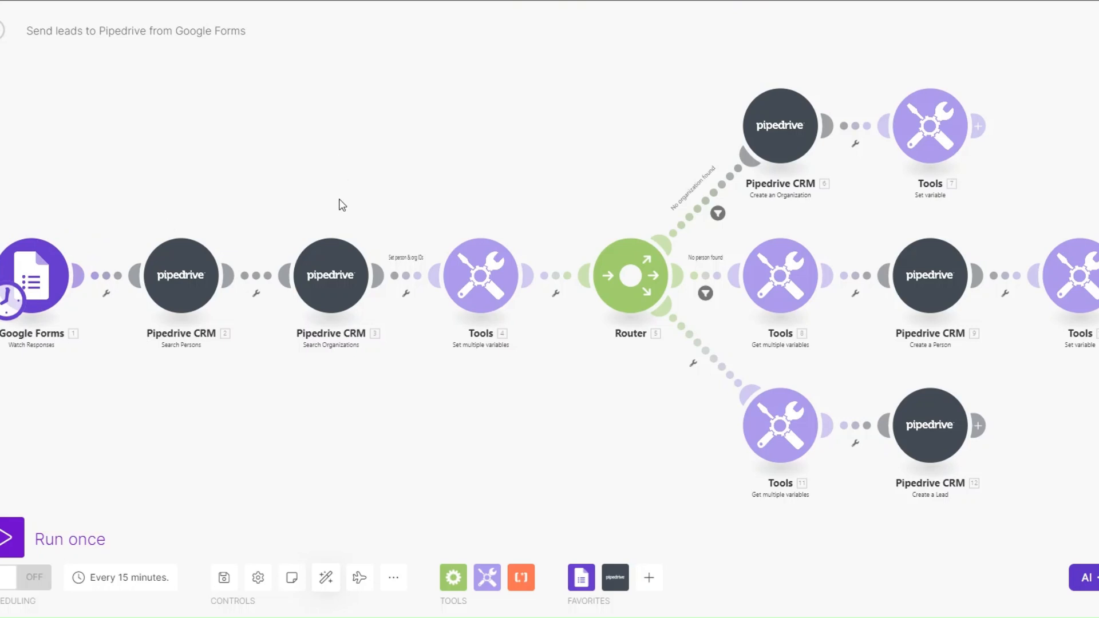
- Open the settings of the Pipedrive CRM Search Organizations module
click(329, 270)
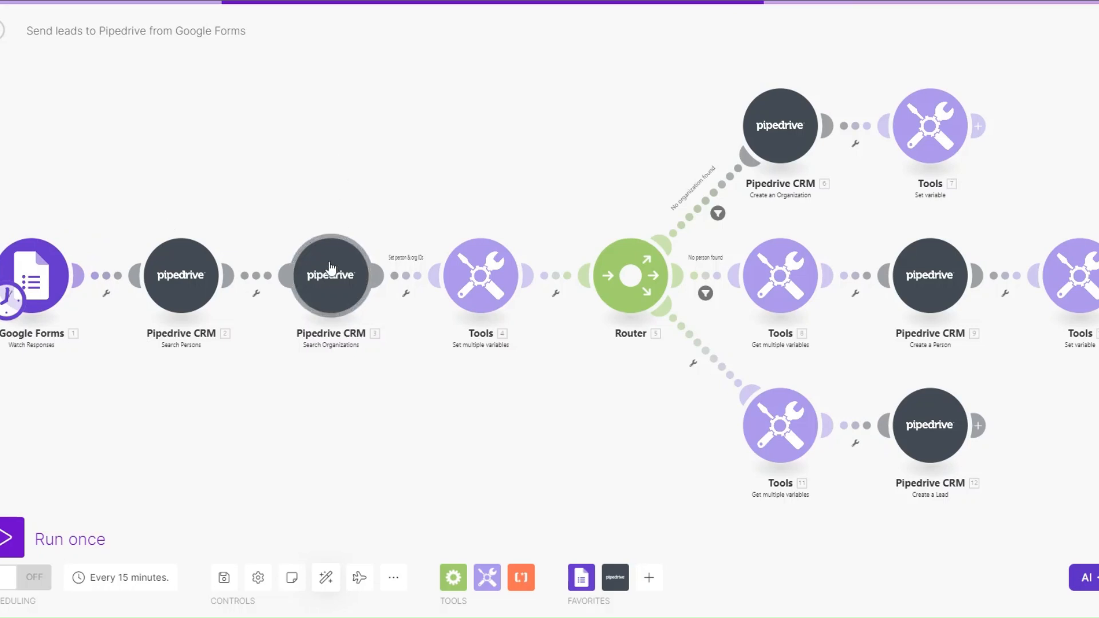